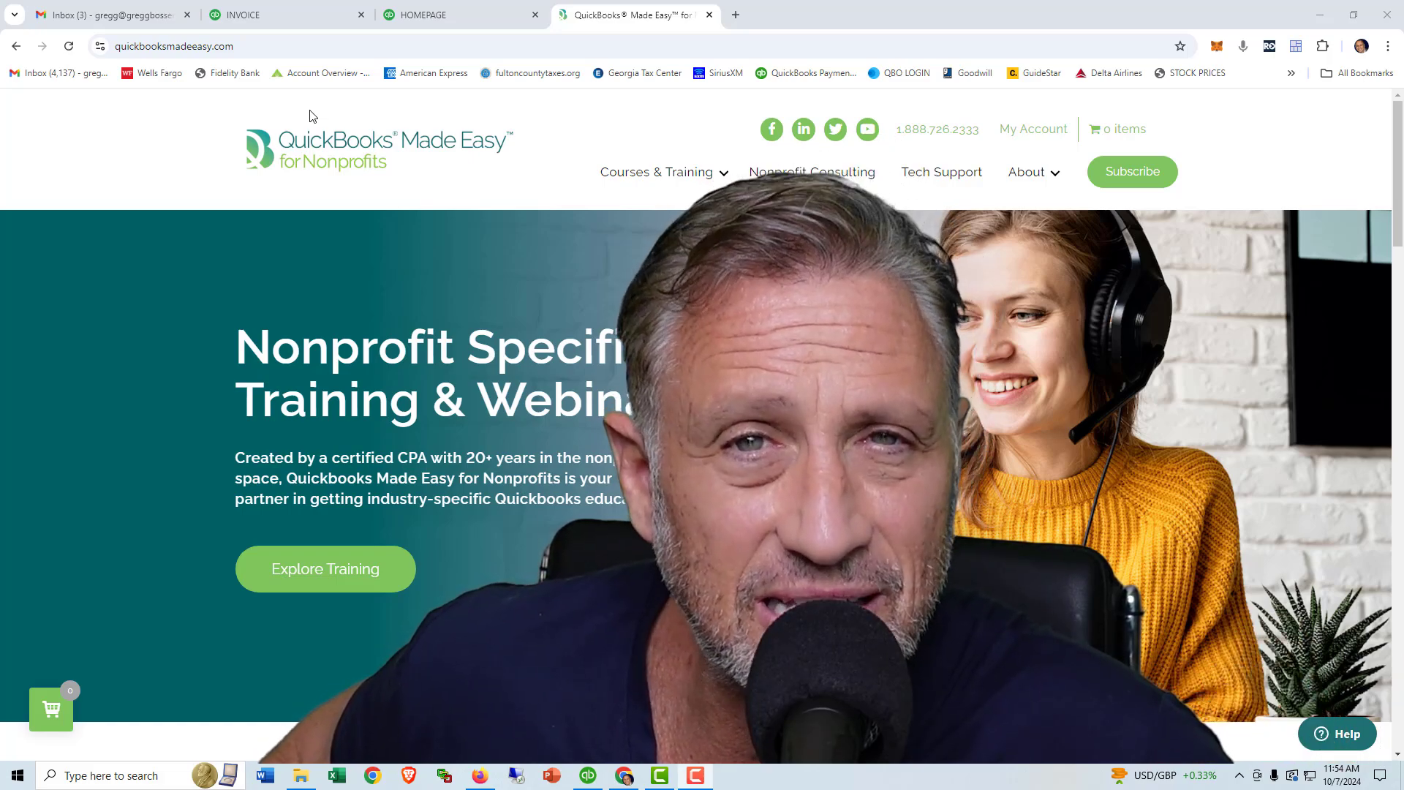
Switch to the QuickBooks Online invoice form and open the first invoice from its recent invoices
{"action": "left_click", "coordinate": [266, 22]}
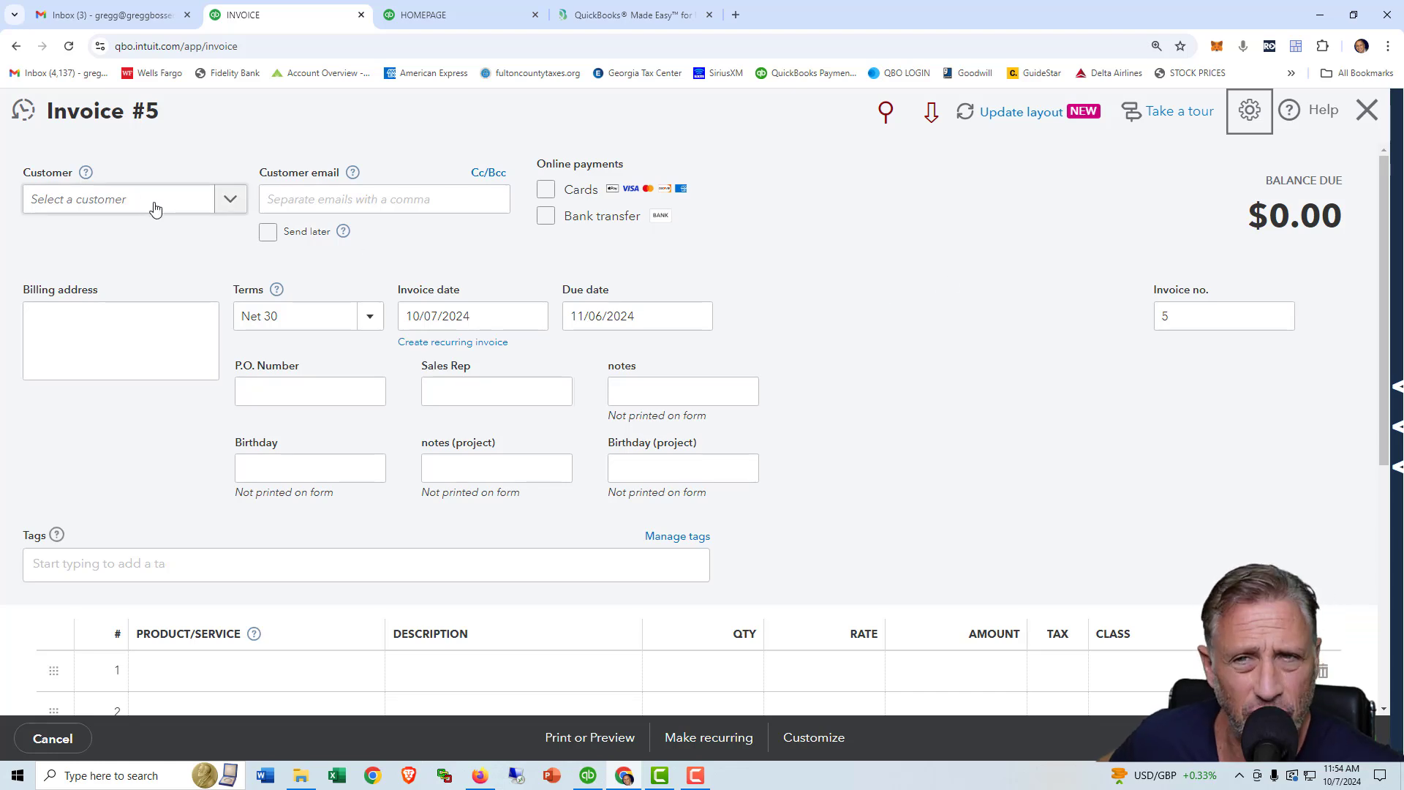
{"action": "left_click", "coordinate": [35, 117]}
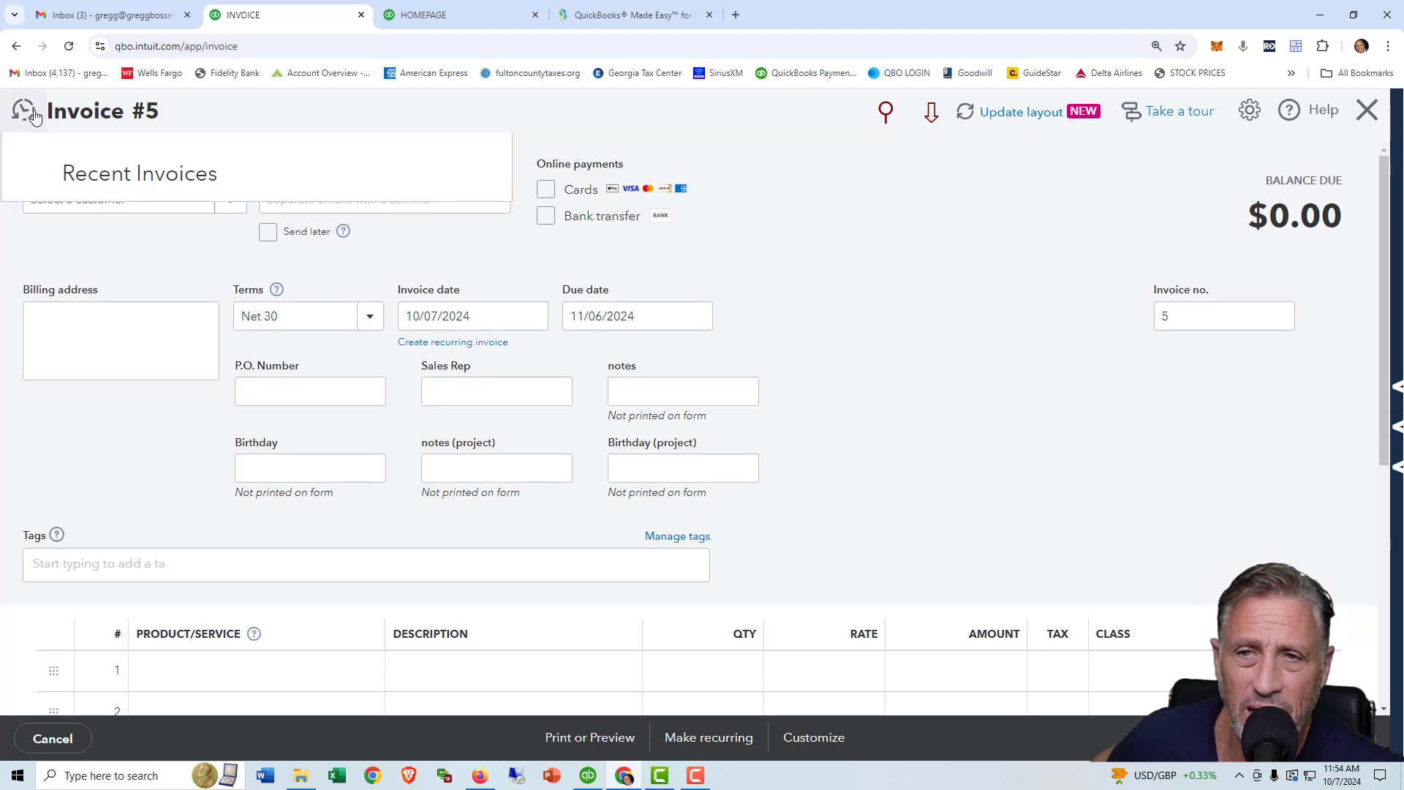
{"action": "left_click", "coordinate": [75, 223]}
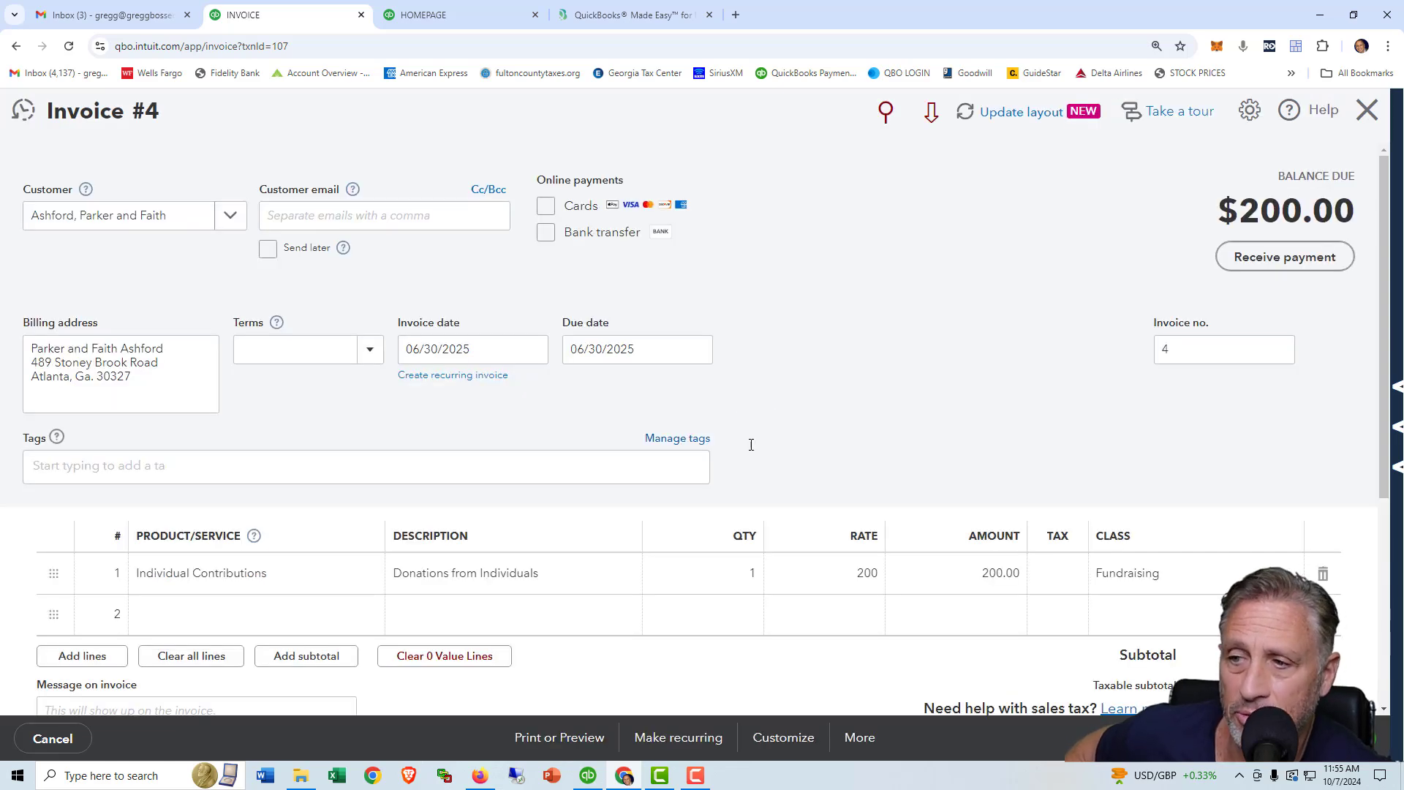
Open the print preview of the invoice
{"action": "left_click", "coordinate": [585, 738]}
{"action": "left_click", "coordinate": [769, 740]}
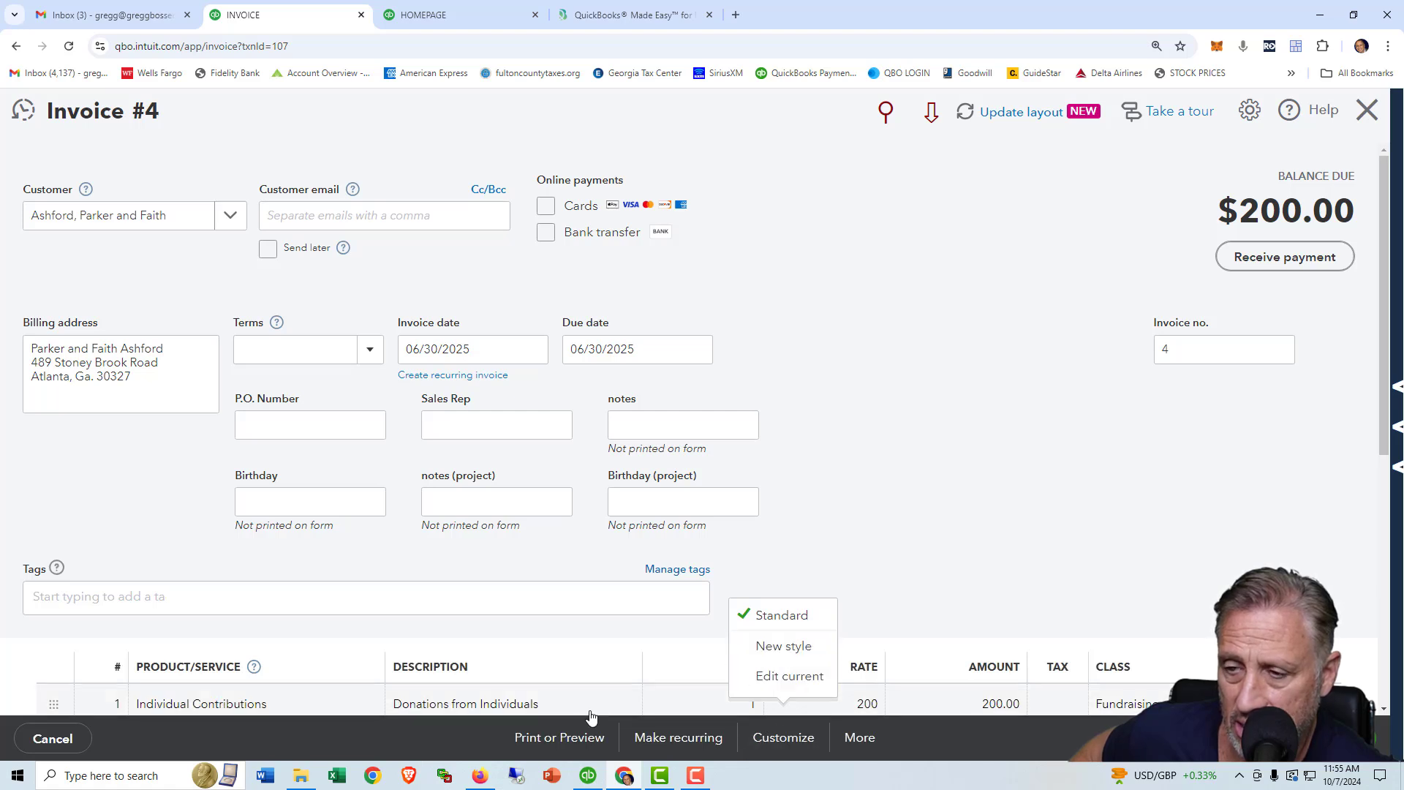
{"action": "left_click", "coordinate": [553, 743]}
{"action": "left_click", "coordinate": [552, 740]}
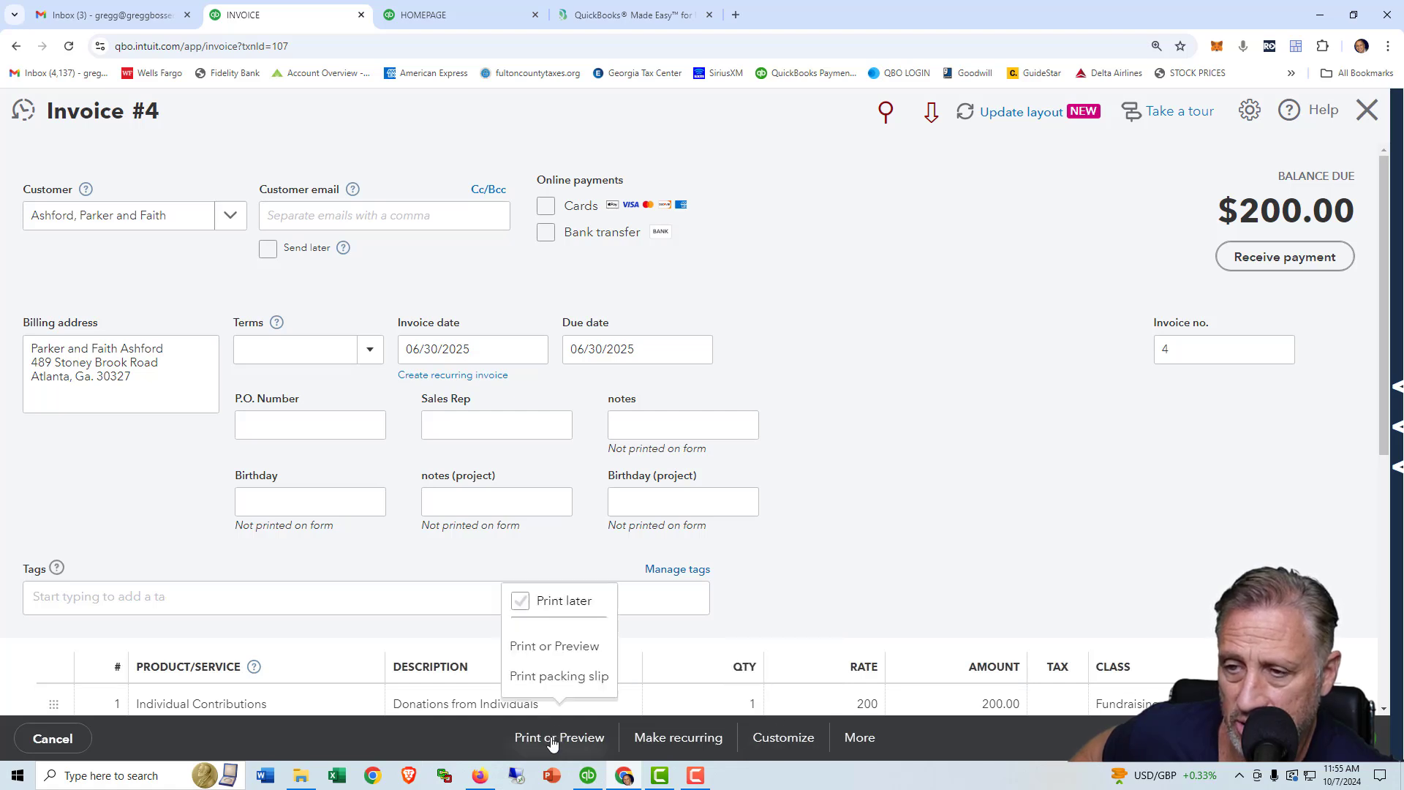
{"action": "left_click", "coordinate": [553, 647]}
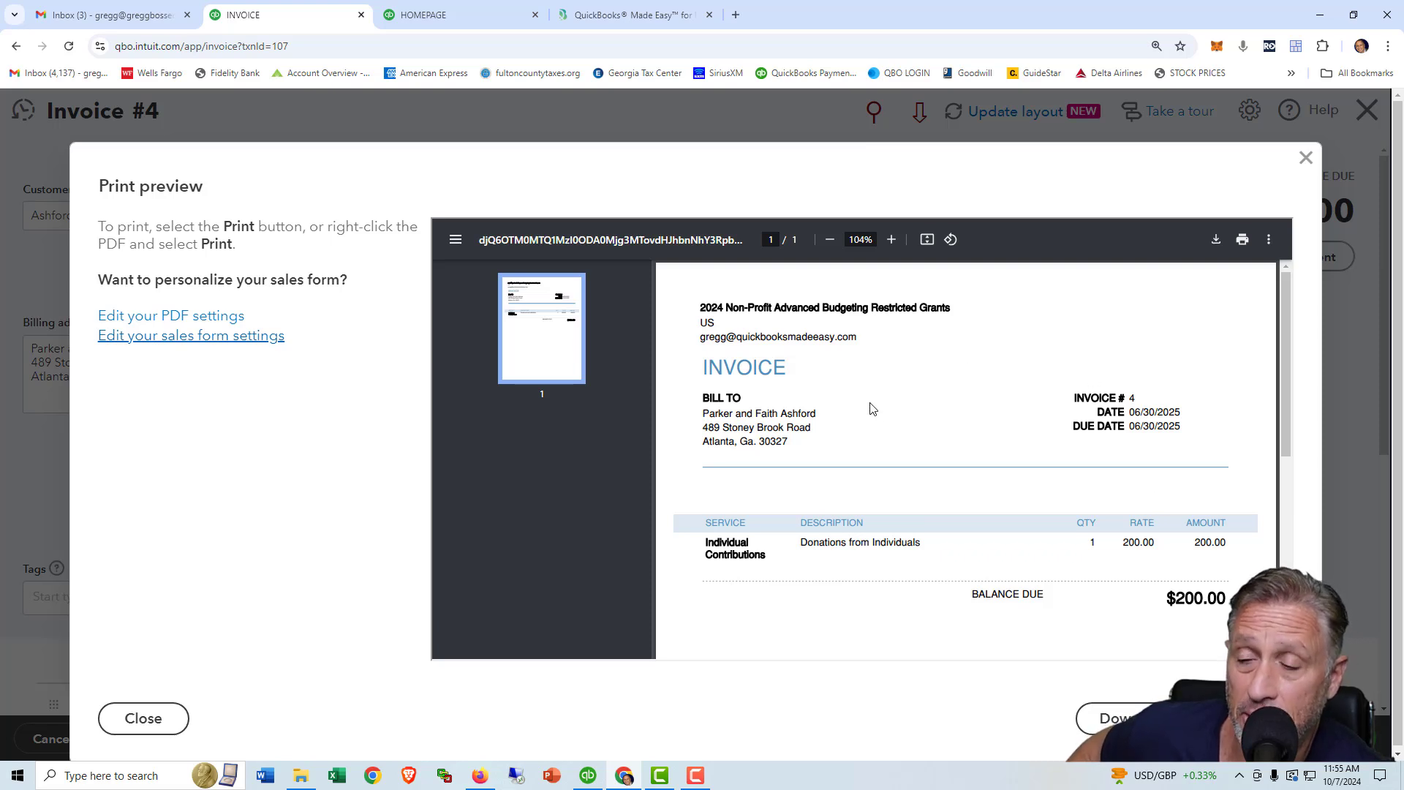
Examine the invoice's heading, line-item header row and overall layout in the print preview, and close the preview
{"action": "key", "text": "ctrl+2"}
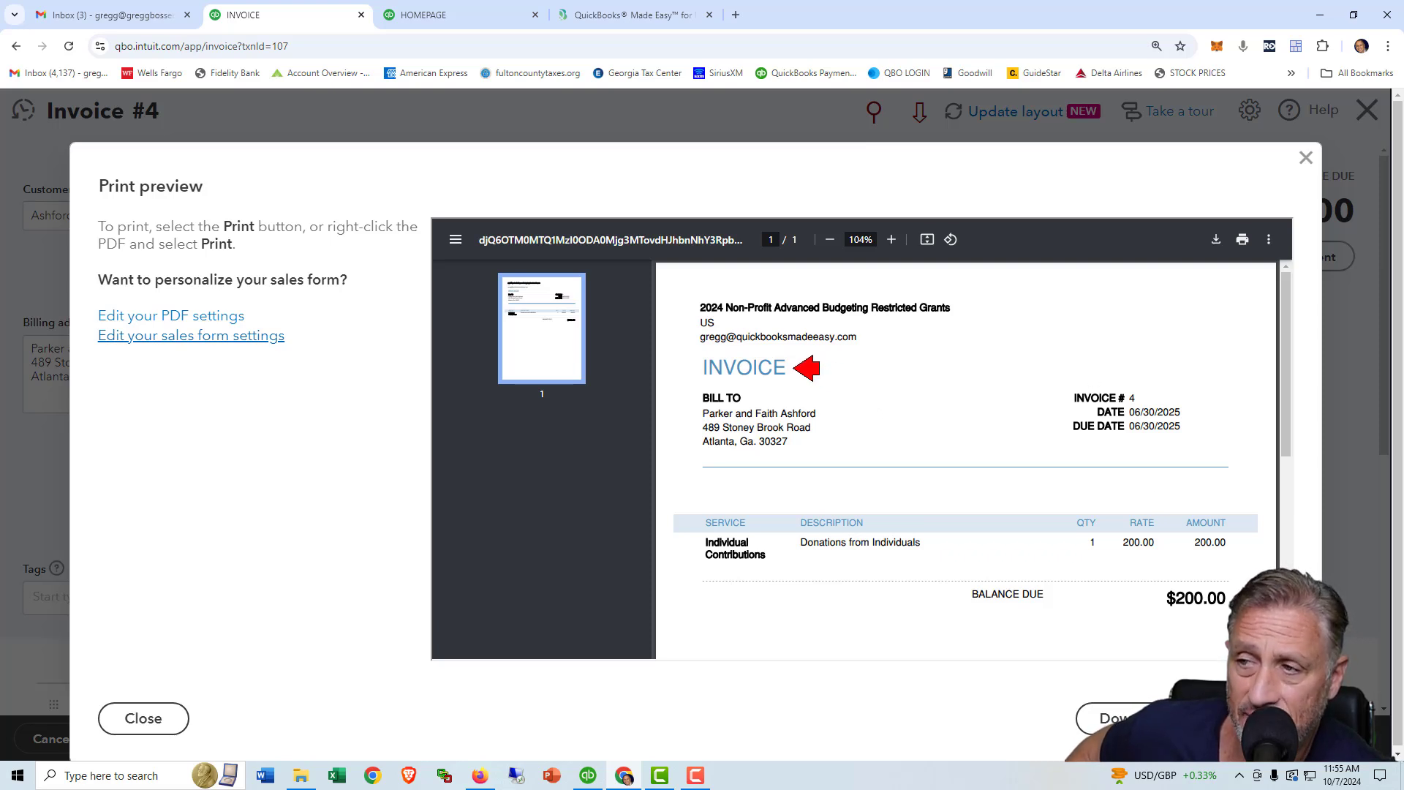
{"action": "left_click", "coordinate": [806, 368]}
{"action": "left_click", "coordinate": [983, 526]}
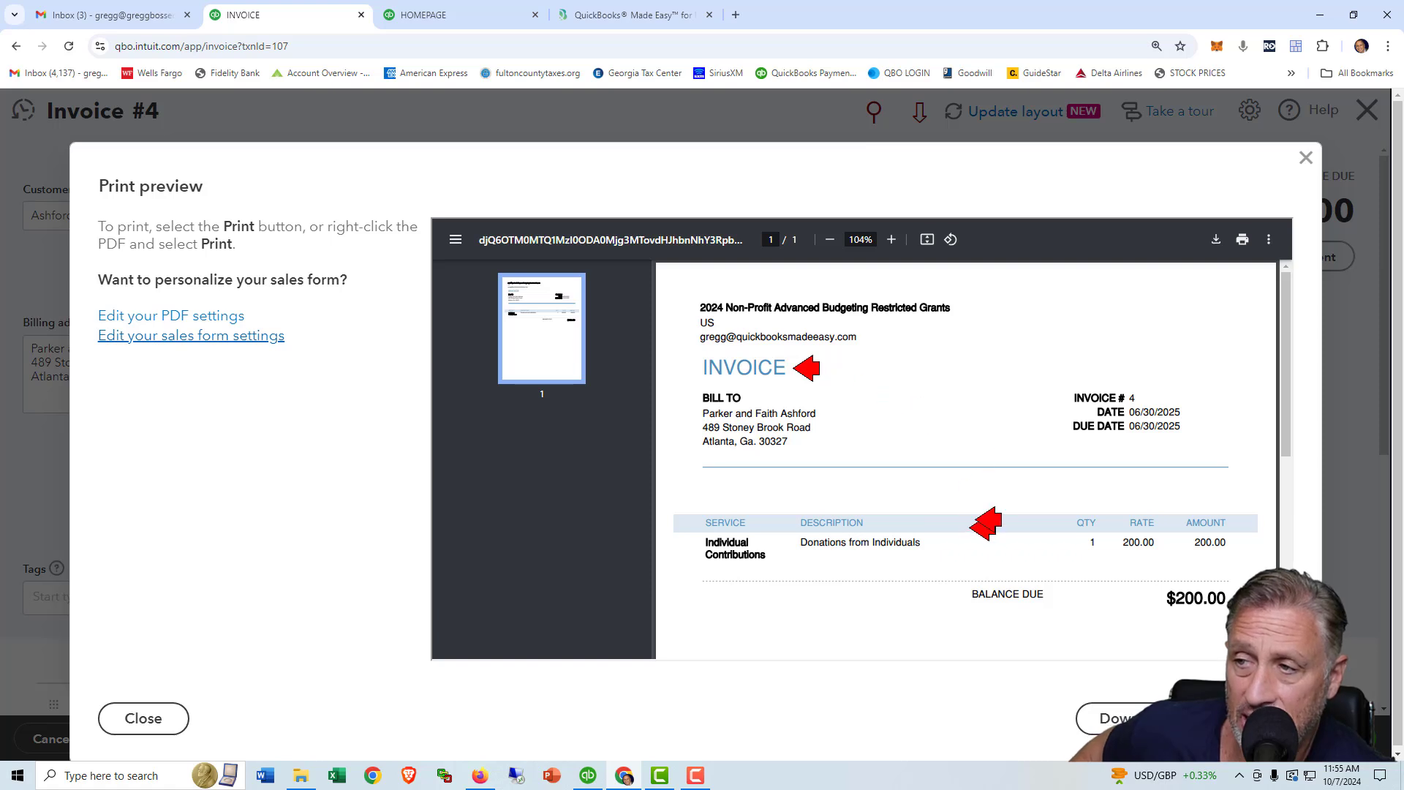
{"action": "key", "text": "Escape"}
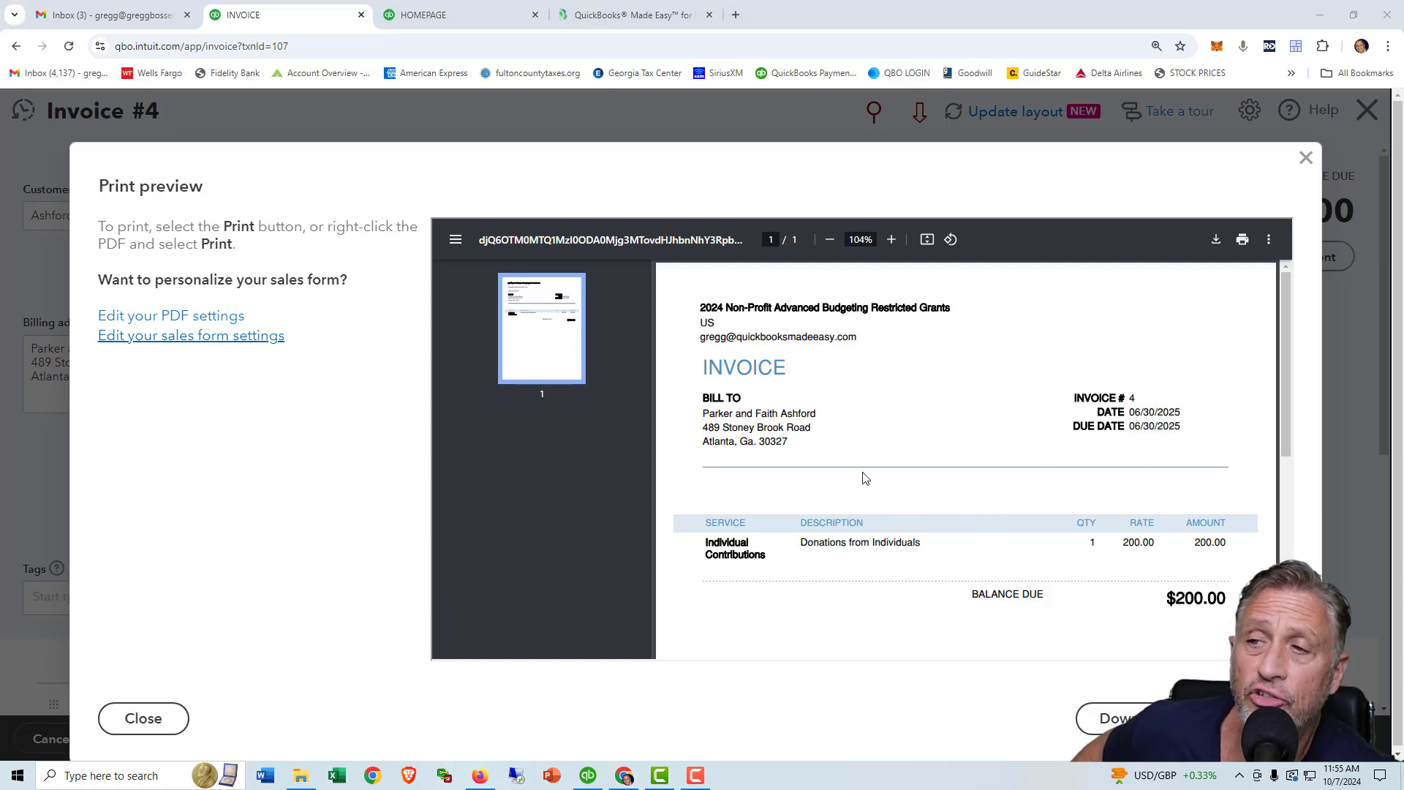
{"action": "scroll", "coordinate": [865, 477], "scroll_direction": "down", "scroll_amount": 5}
{"action": "scroll", "coordinate": [865, 477], "scroll_direction": "up", "scroll_amount": 5}
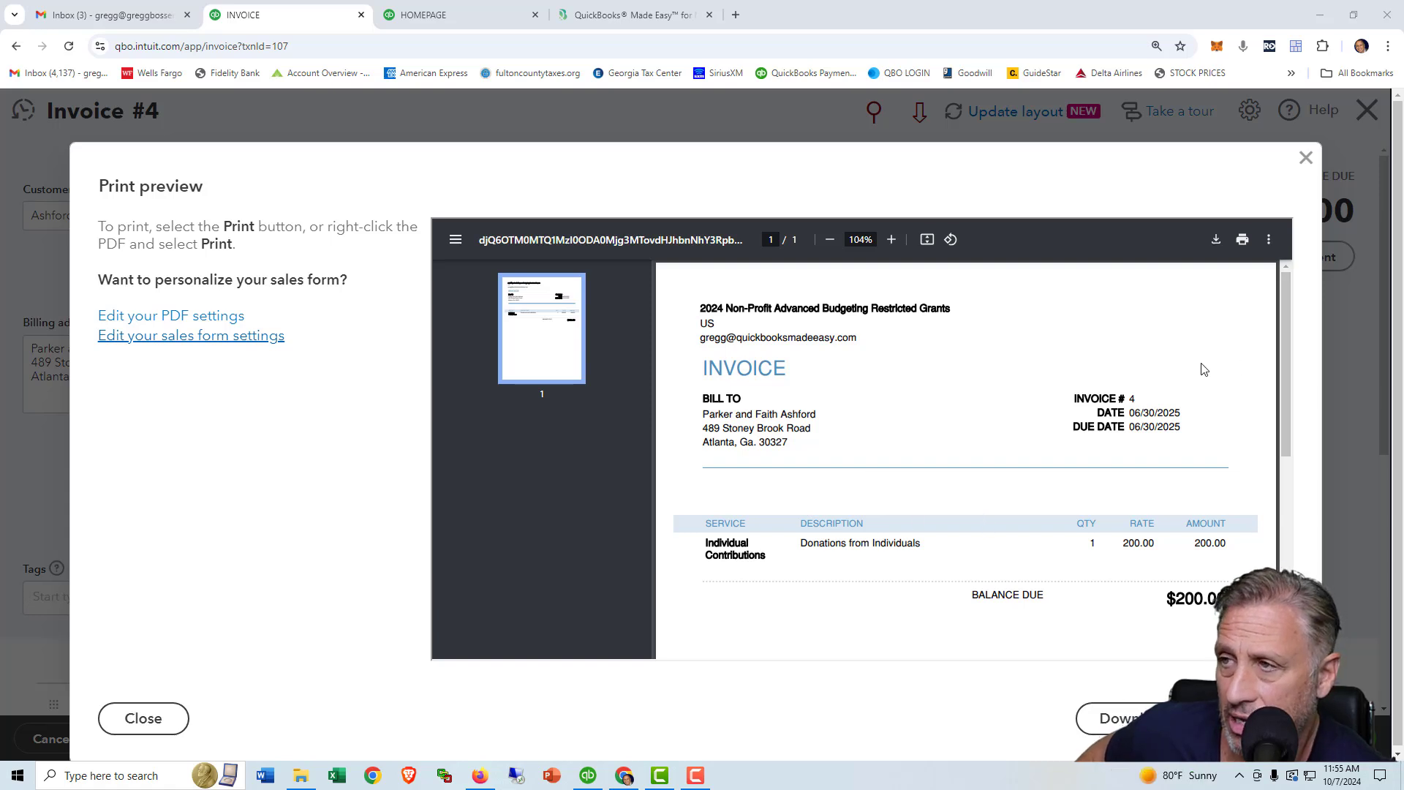
{"action": "left_click", "coordinate": [1307, 159]}
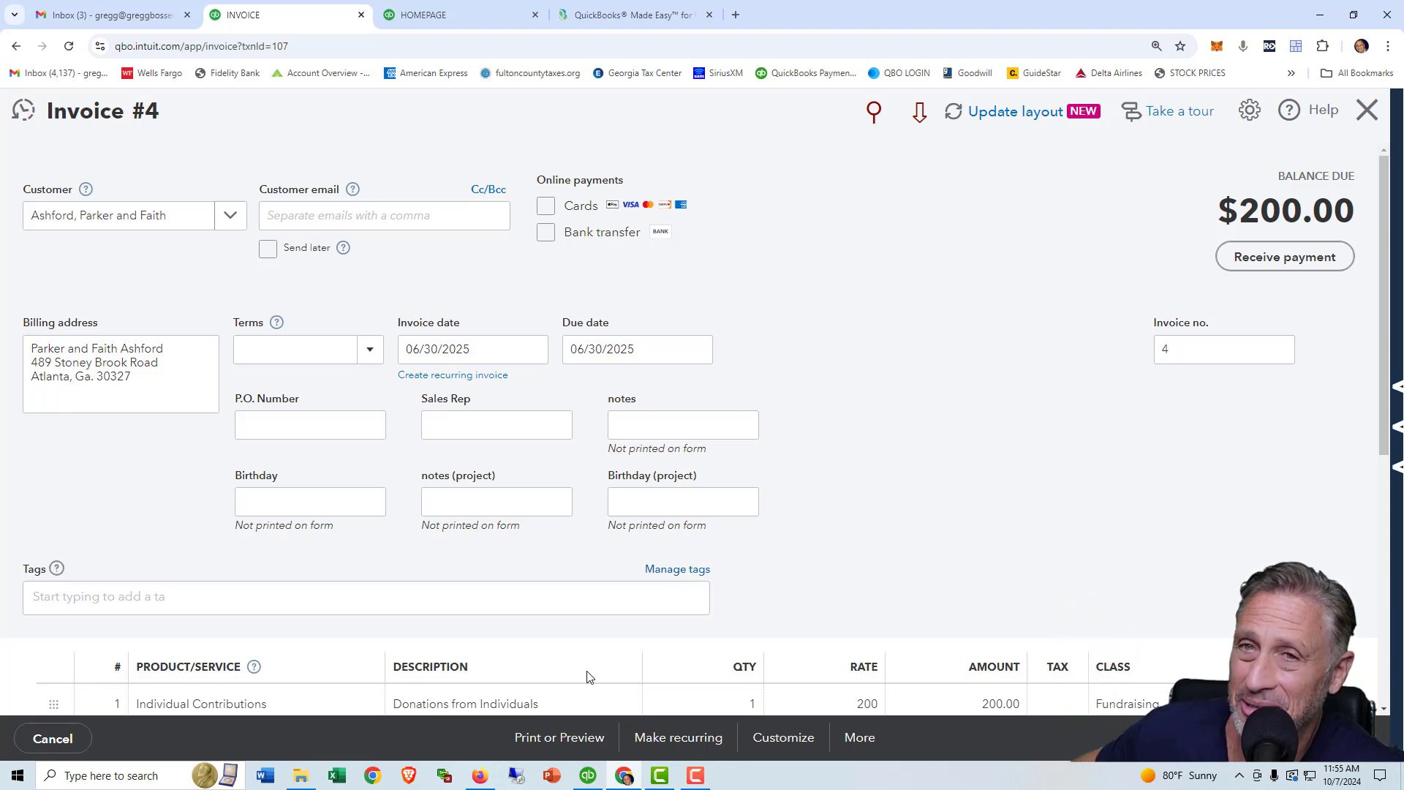
Open the current Standard invoice style for editing and show its color options
{"action": "left_click", "coordinate": [783, 737]}
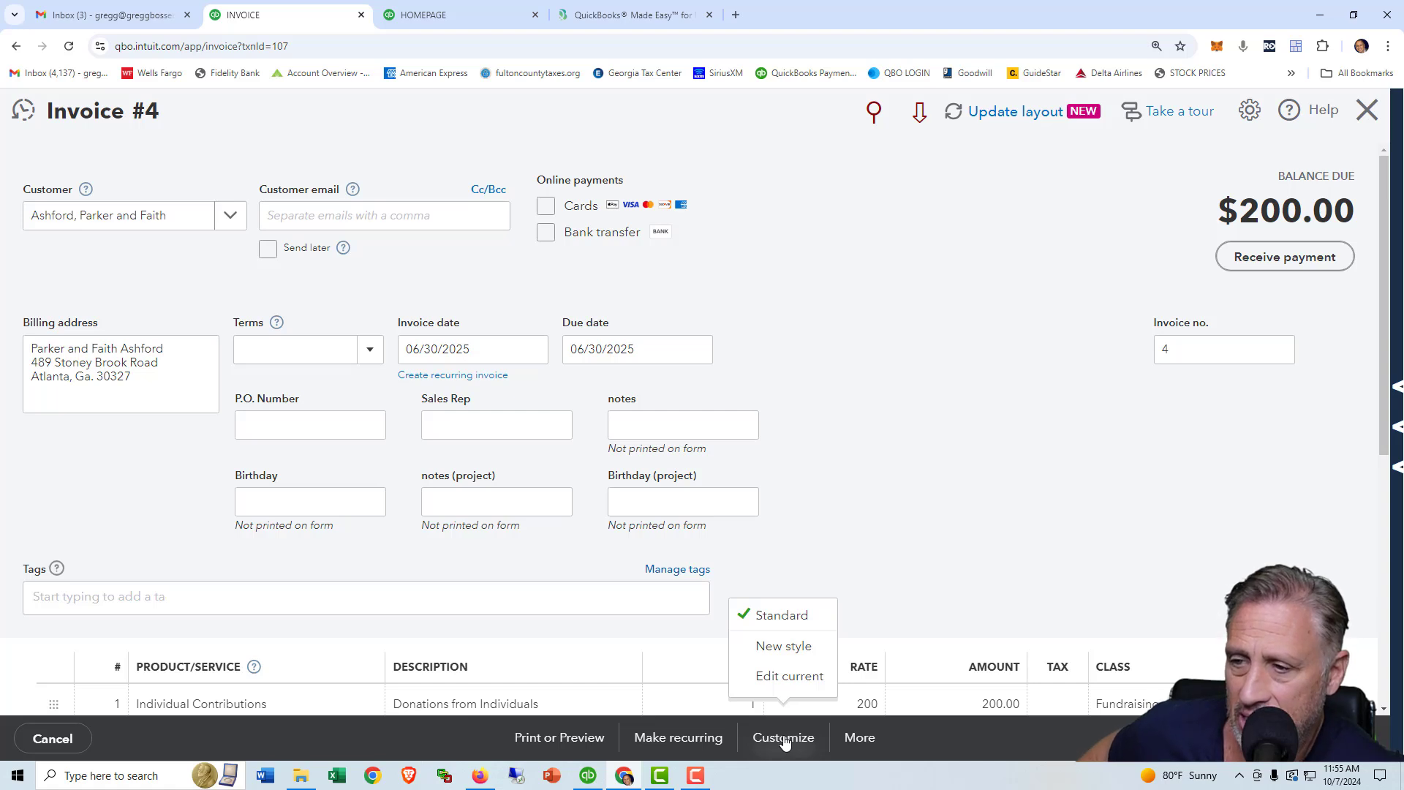
{"action": "left_click", "coordinate": [776, 690]}
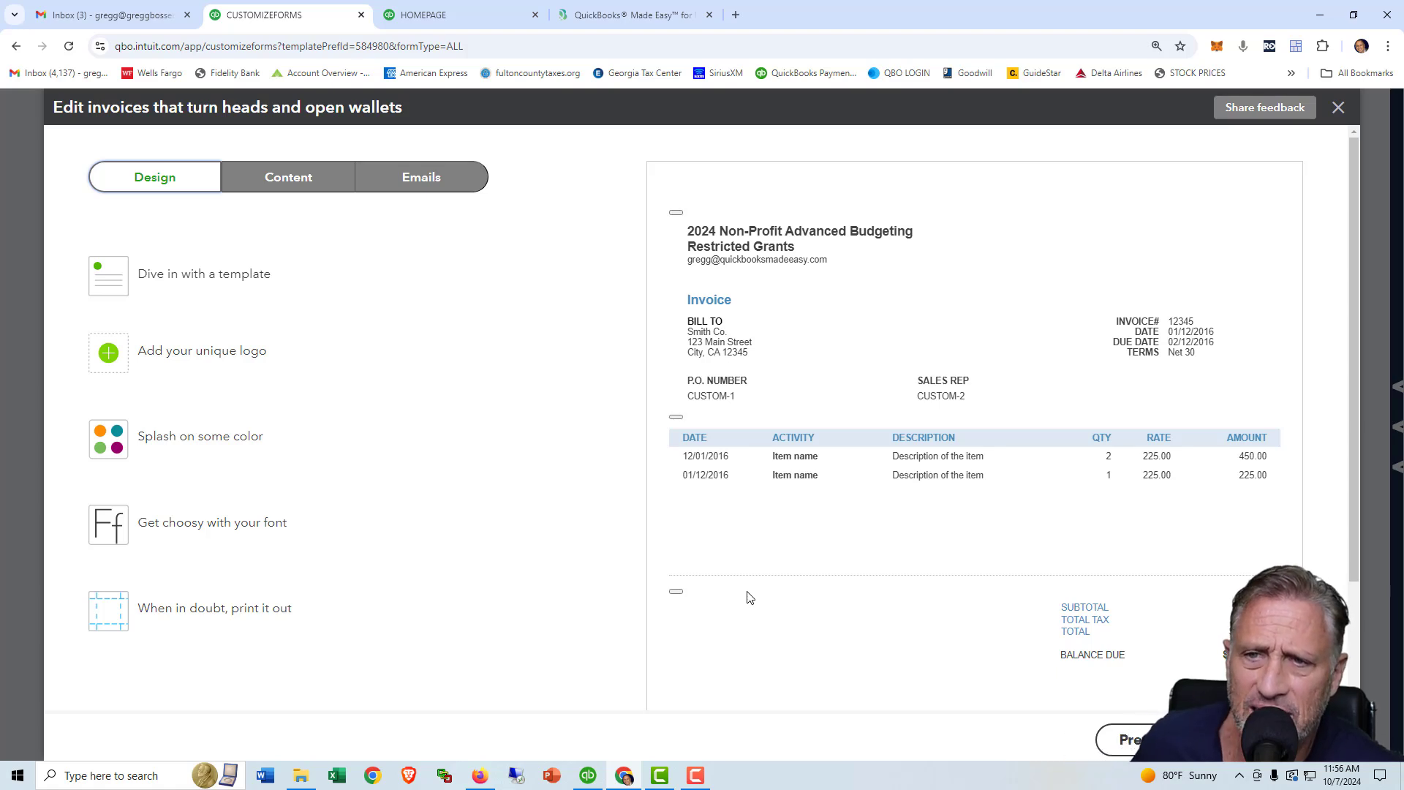
{"action": "left_click", "coordinate": [204, 442]}
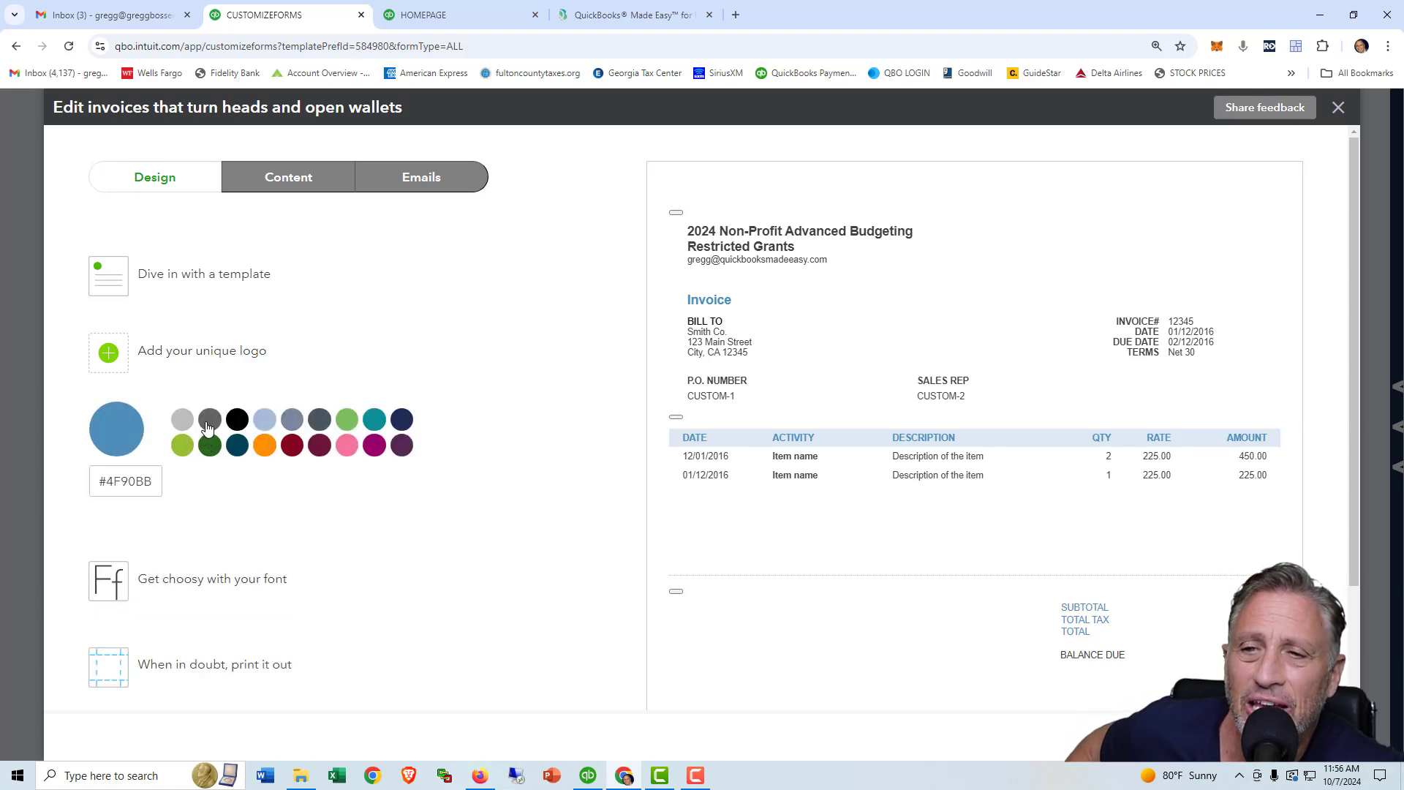
Try dark gray, black, light blue, navy, magenta, orange and green as the invoice's accent color
{"action": "left_click", "coordinate": [208, 422]}
{"action": "left_click", "coordinate": [239, 421]}
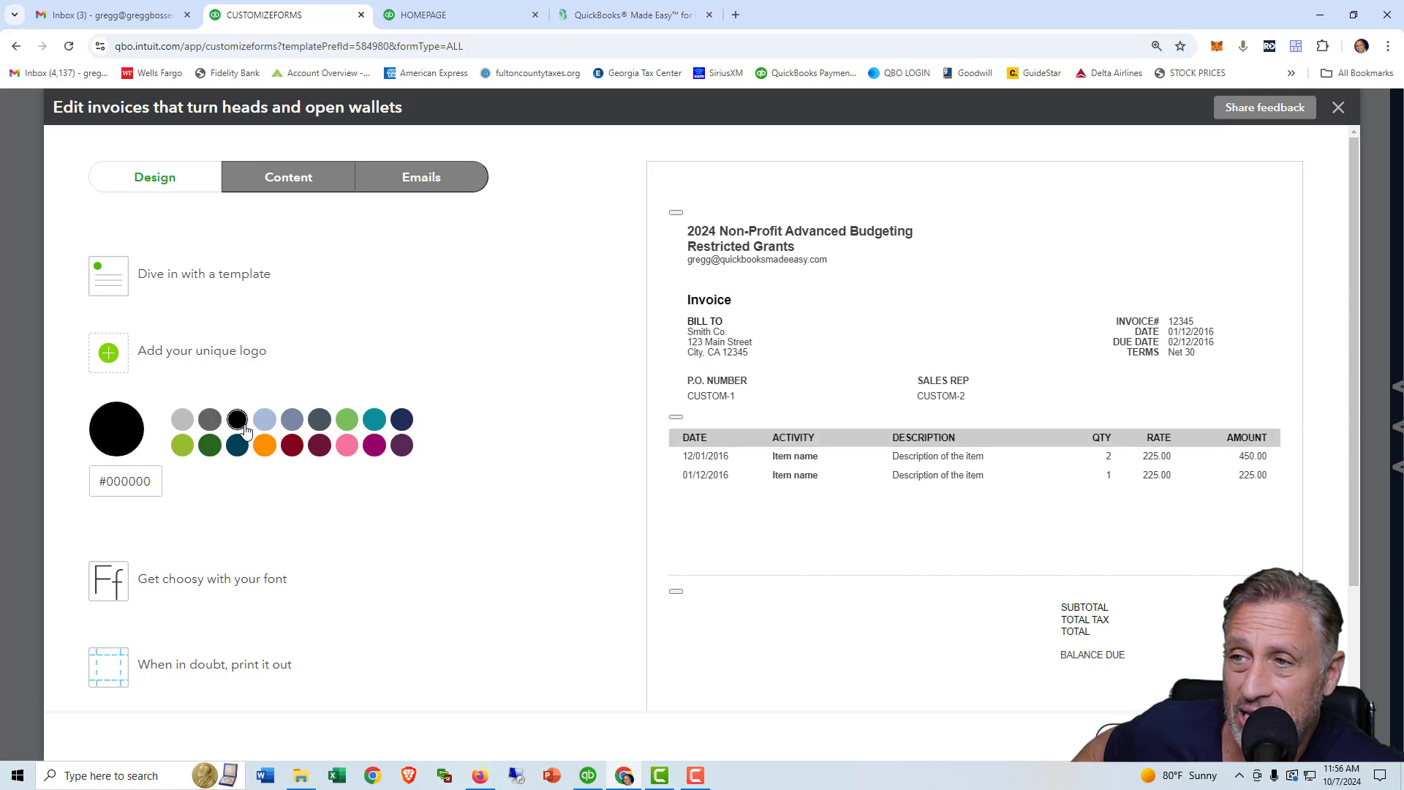
{"action": "left_click", "coordinate": [263, 428]}
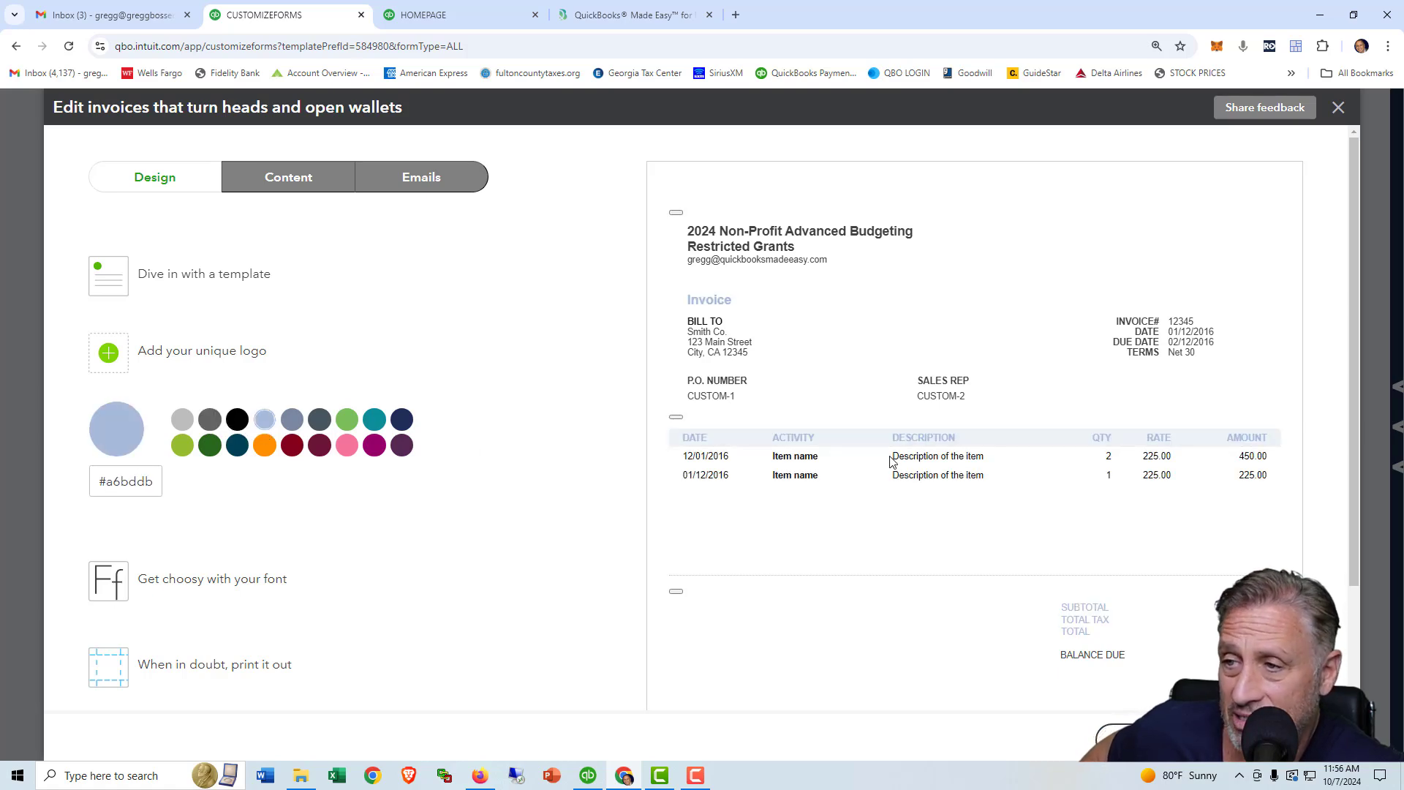
{"action": "left_click", "coordinate": [402, 420]}
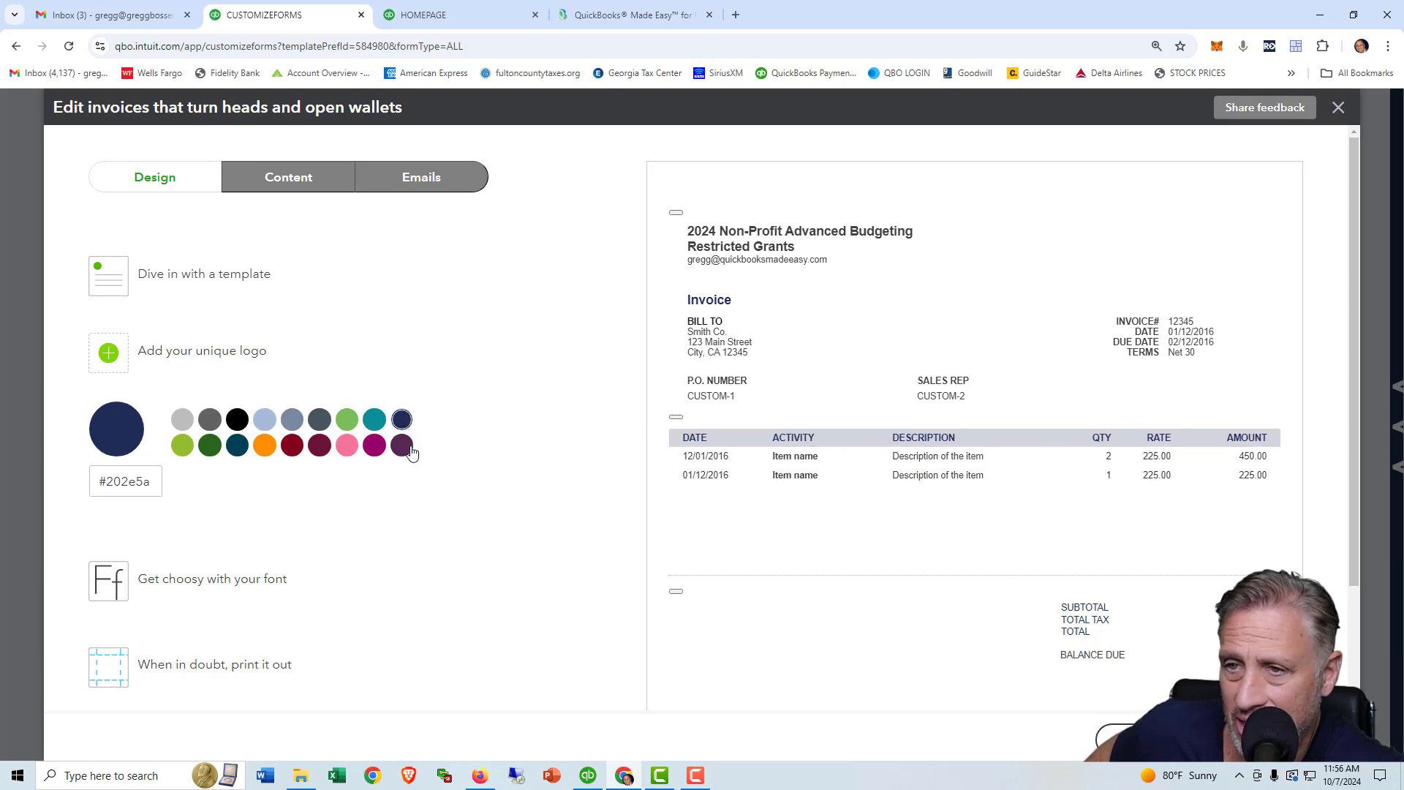
{"action": "left_click", "coordinate": [374, 445]}
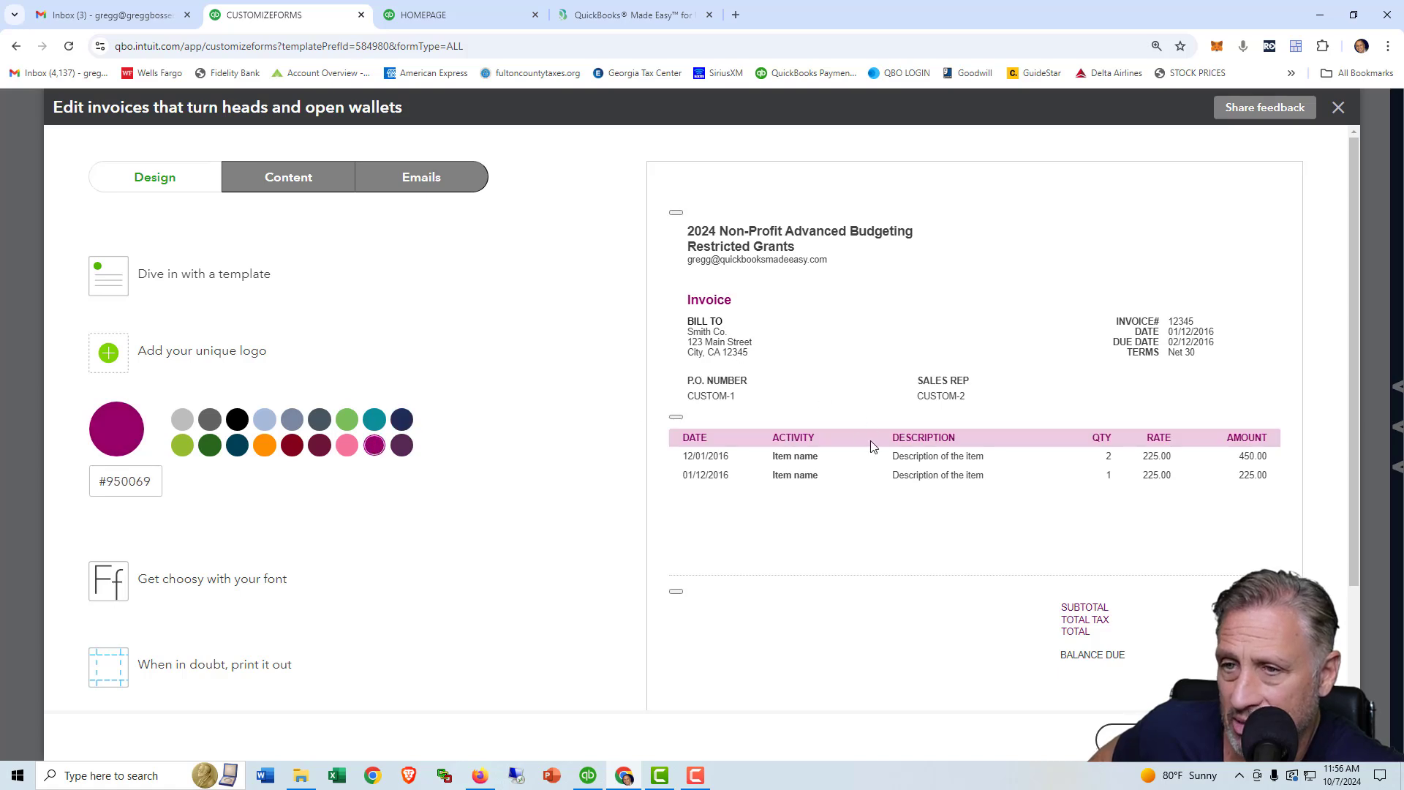
{"action": "left_click", "coordinate": [260, 446]}
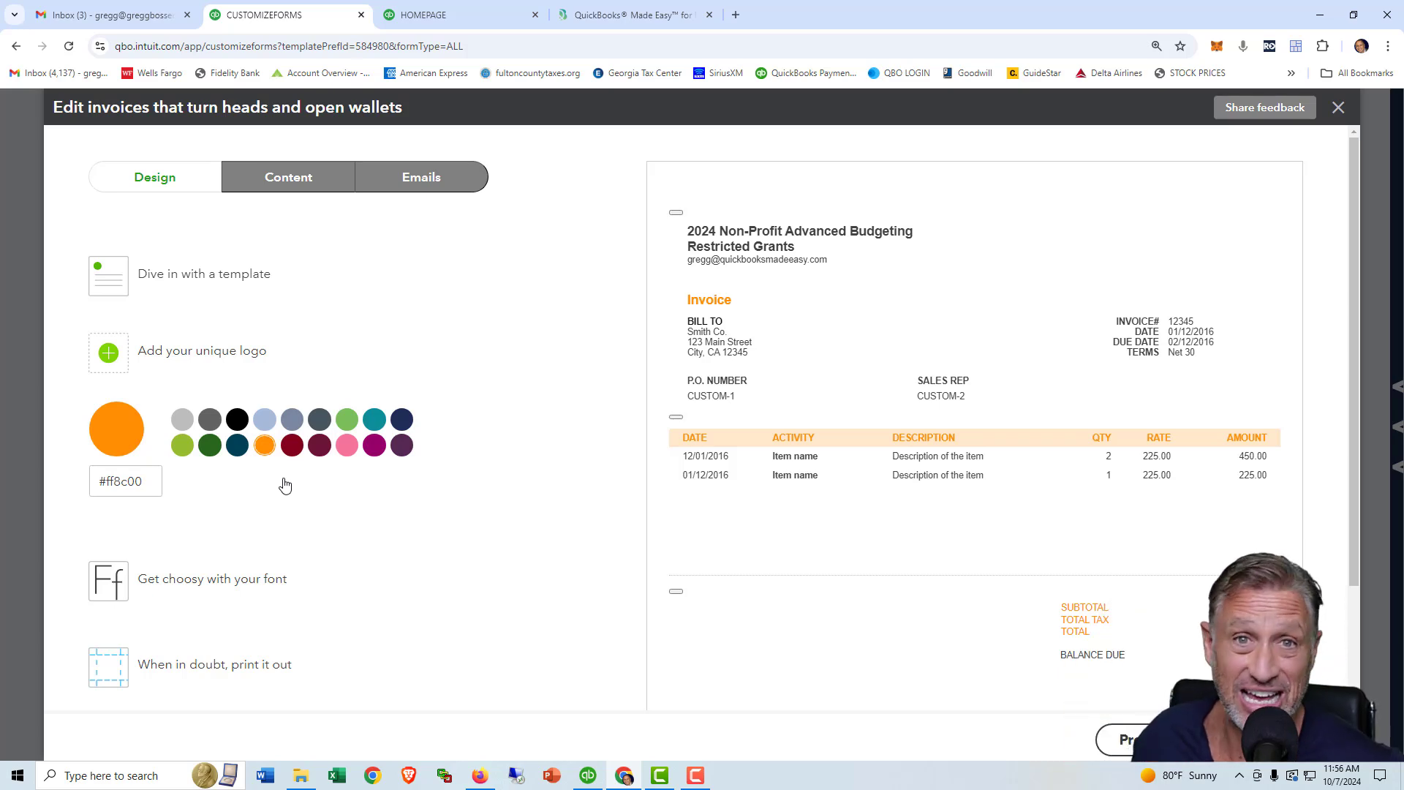
{"action": "left_click", "coordinate": [347, 424]}
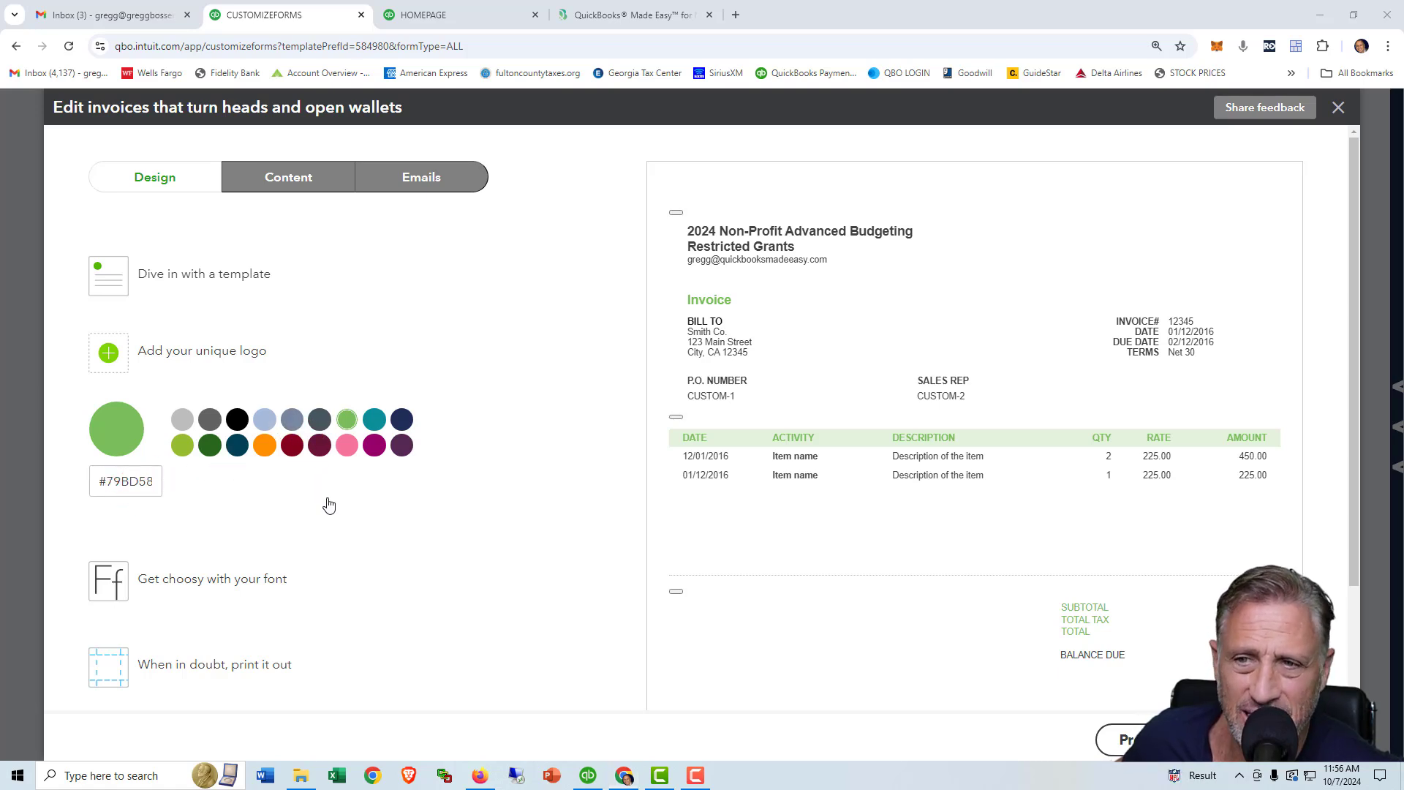
Set the invoice's accent color to pink #f4749b and open its hex code for editing
{"action": "left_click", "coordinate": [346, 451]}
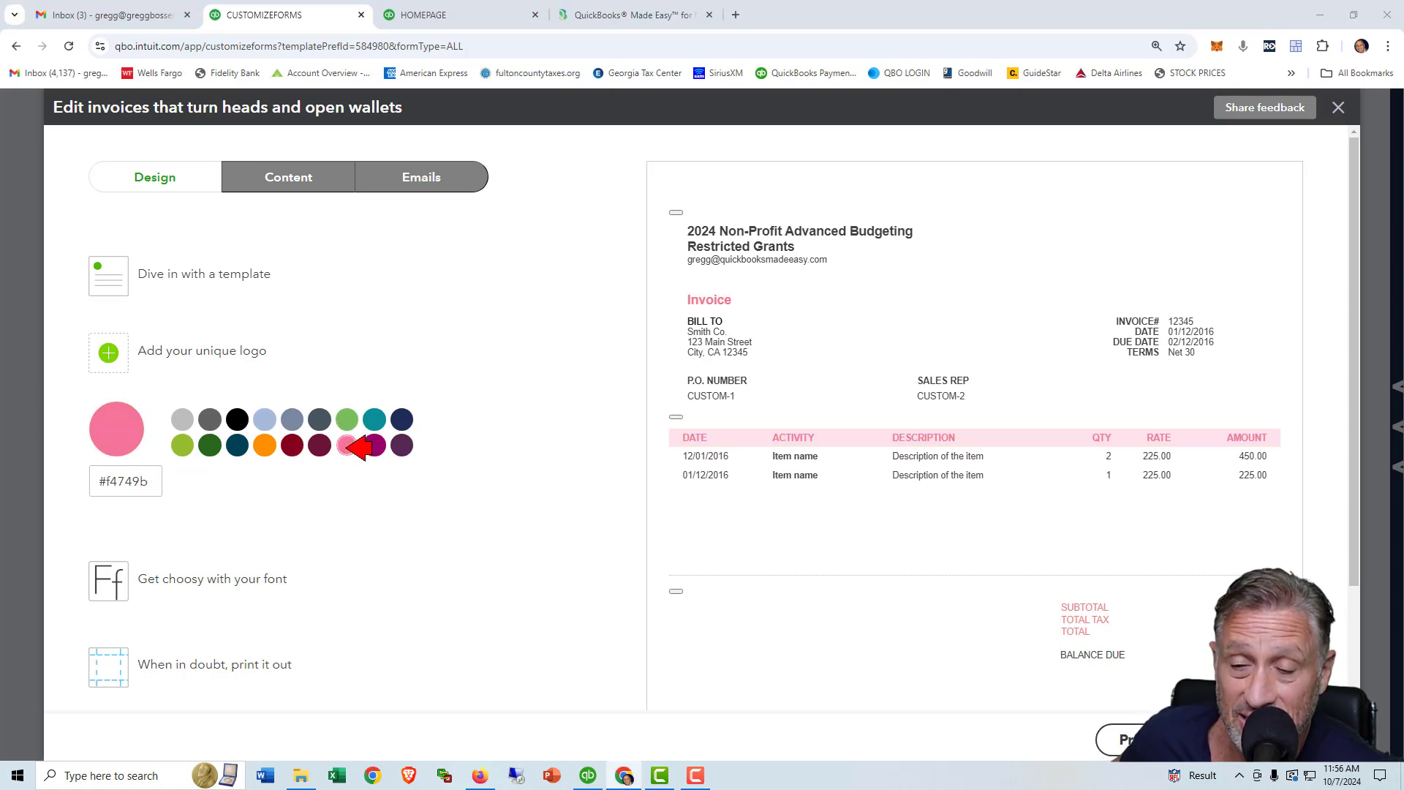
{"action": "left_click", "coordinate": [149, 485]}
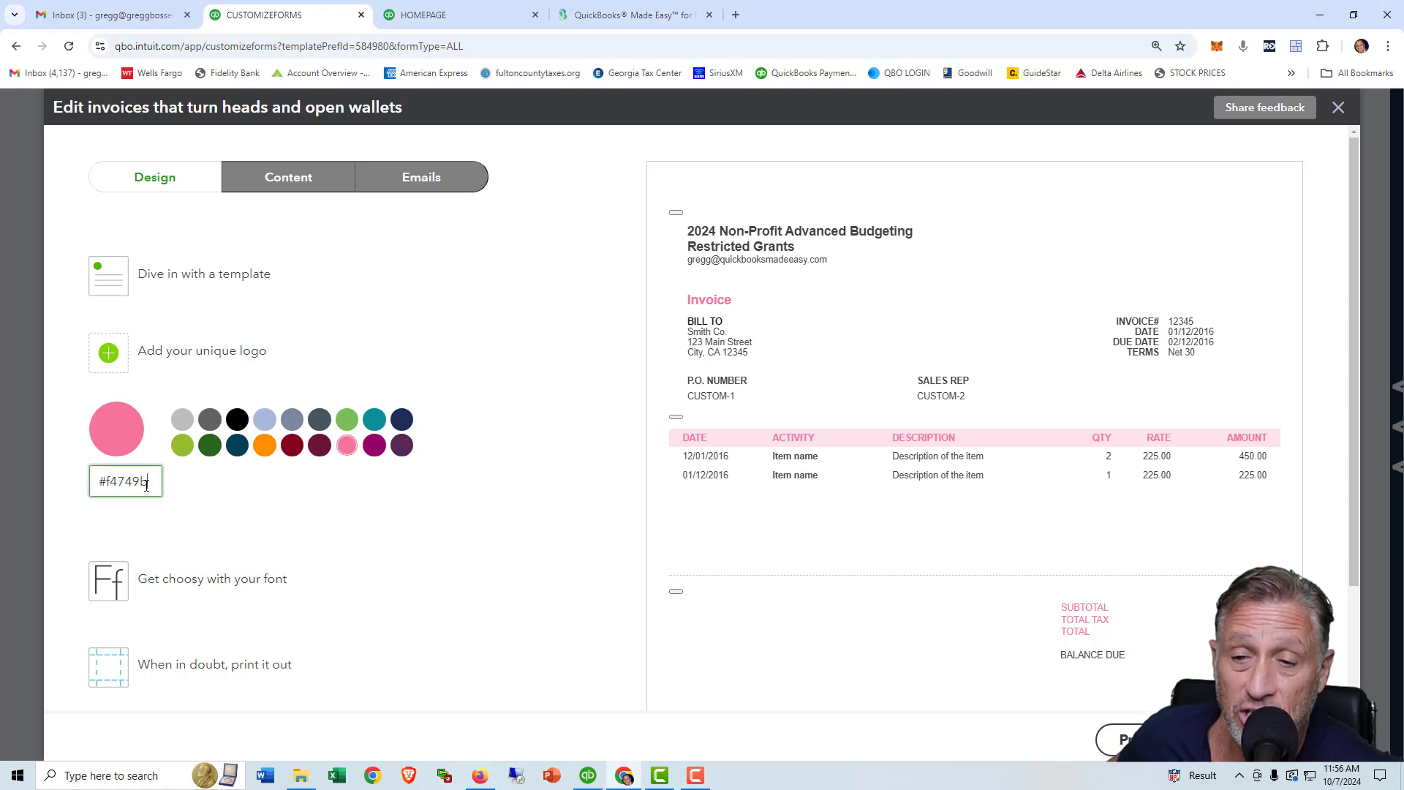
{"action": "left_click_drag", "start_coordinate": [146, 486], "coordinate": [95, 486]}
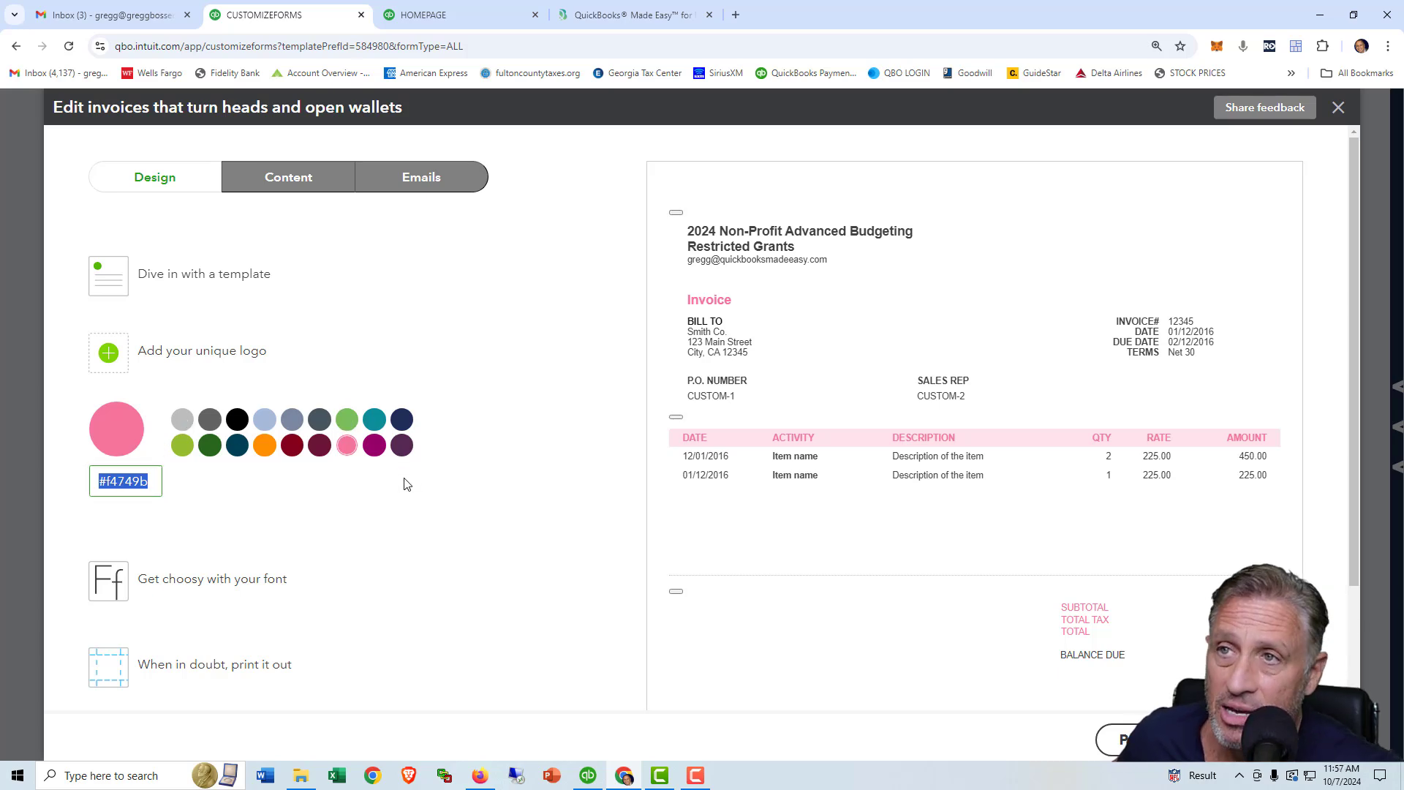
{"action": "right_click", "coordinate": [389, 511]}
Search the web for "numbers for colors" in a new browser tab
{"action": "left_click", "coordinate": [740, 16]}
{"action": "left_click", "coordinate": [740, 16]}
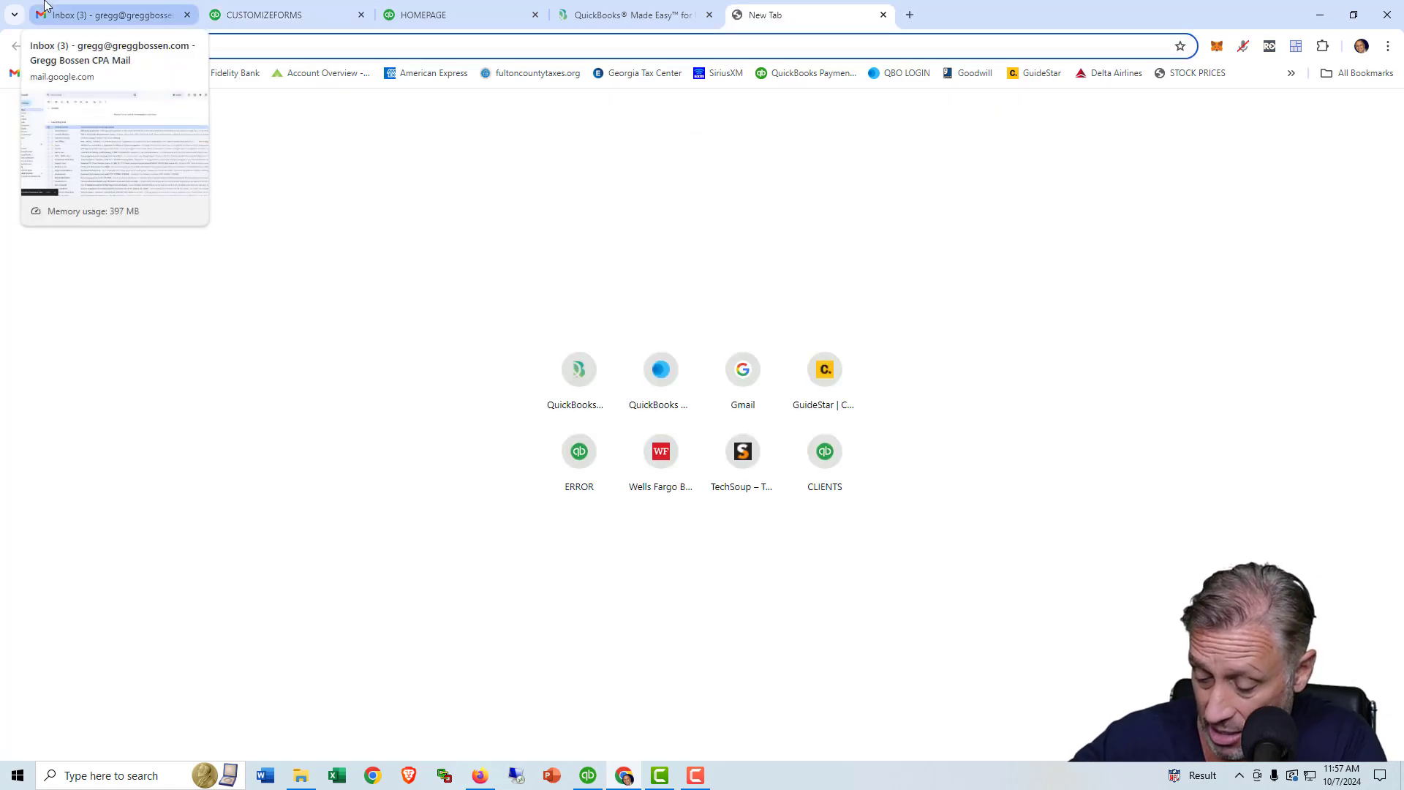
{"action": "type", "text": "num"}
{"action": "type", "text": "bers"}
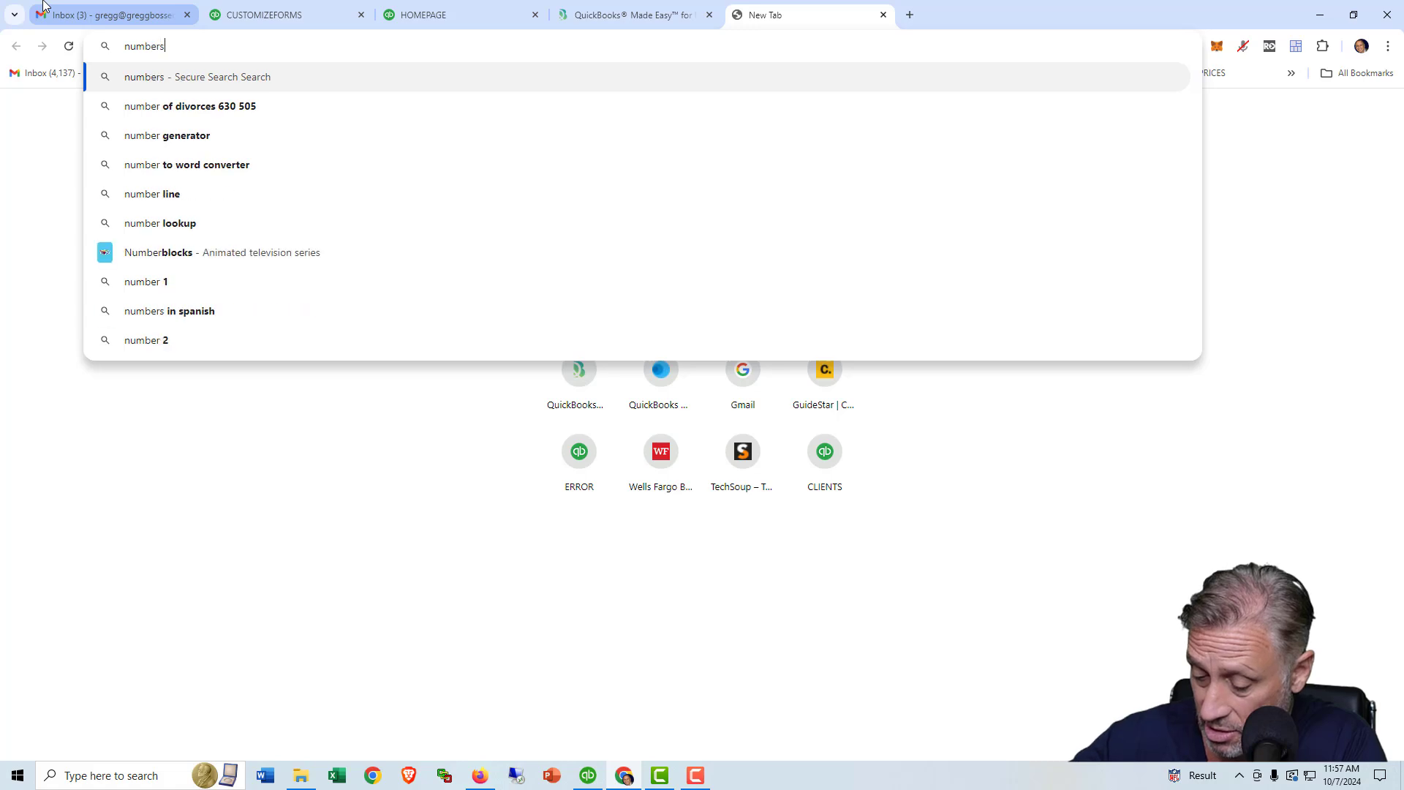
{"action": "type", "text": " for colors"}
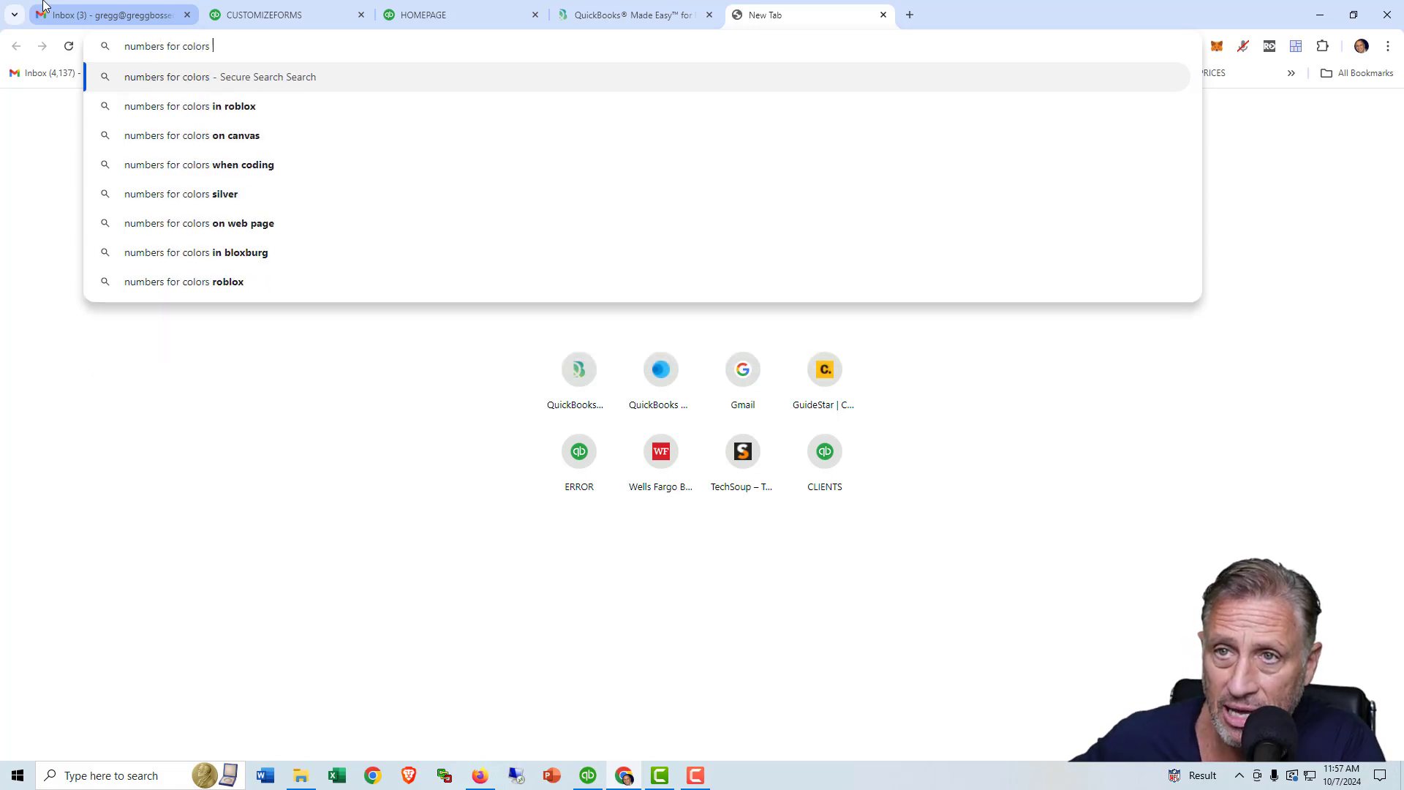
{"action": "key", "text": "Return"}
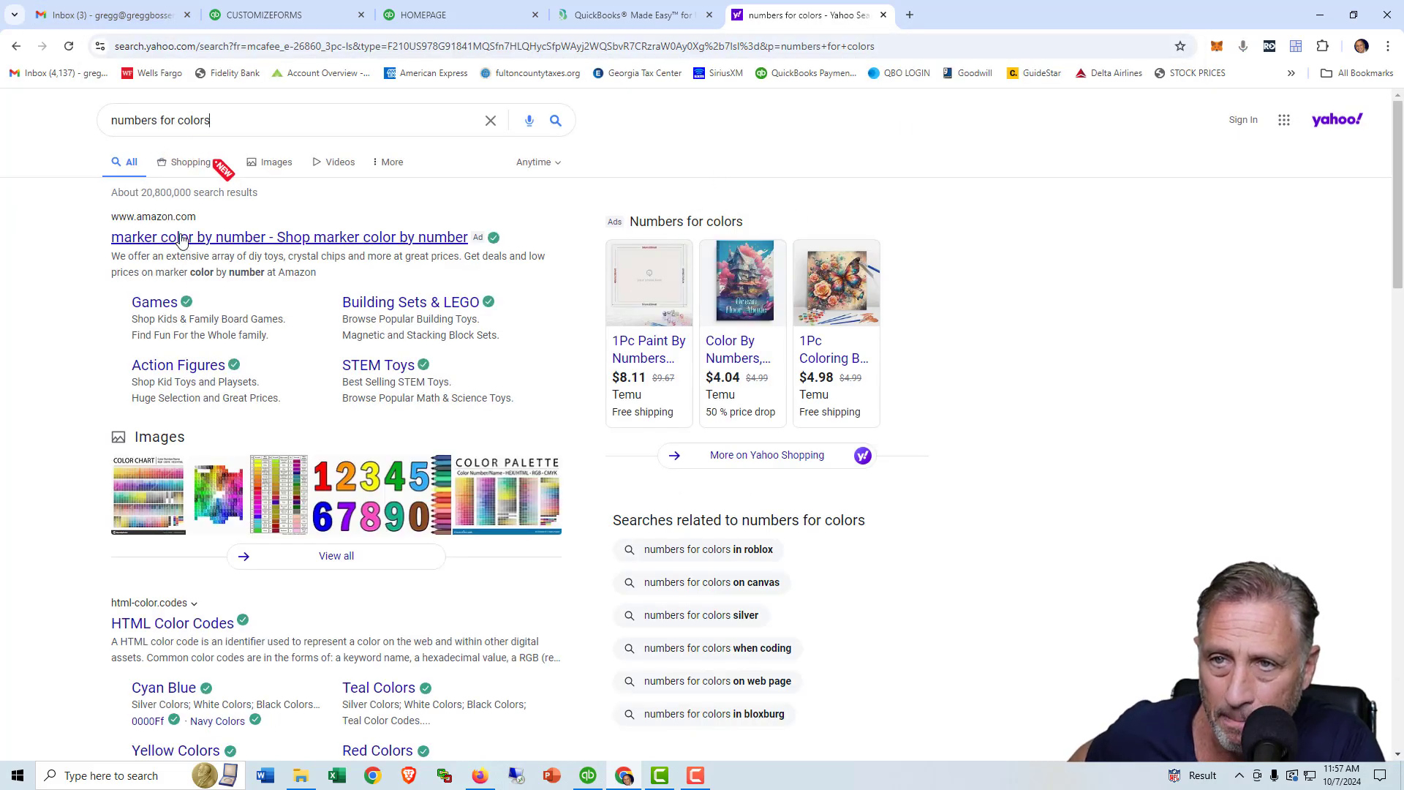
Open the HTML Color Codes website from the search results and look over its color picker
{"action": "scroll", "coordinate": [164, 486], "scroll_direction": "down", "scroll_amount": 2}
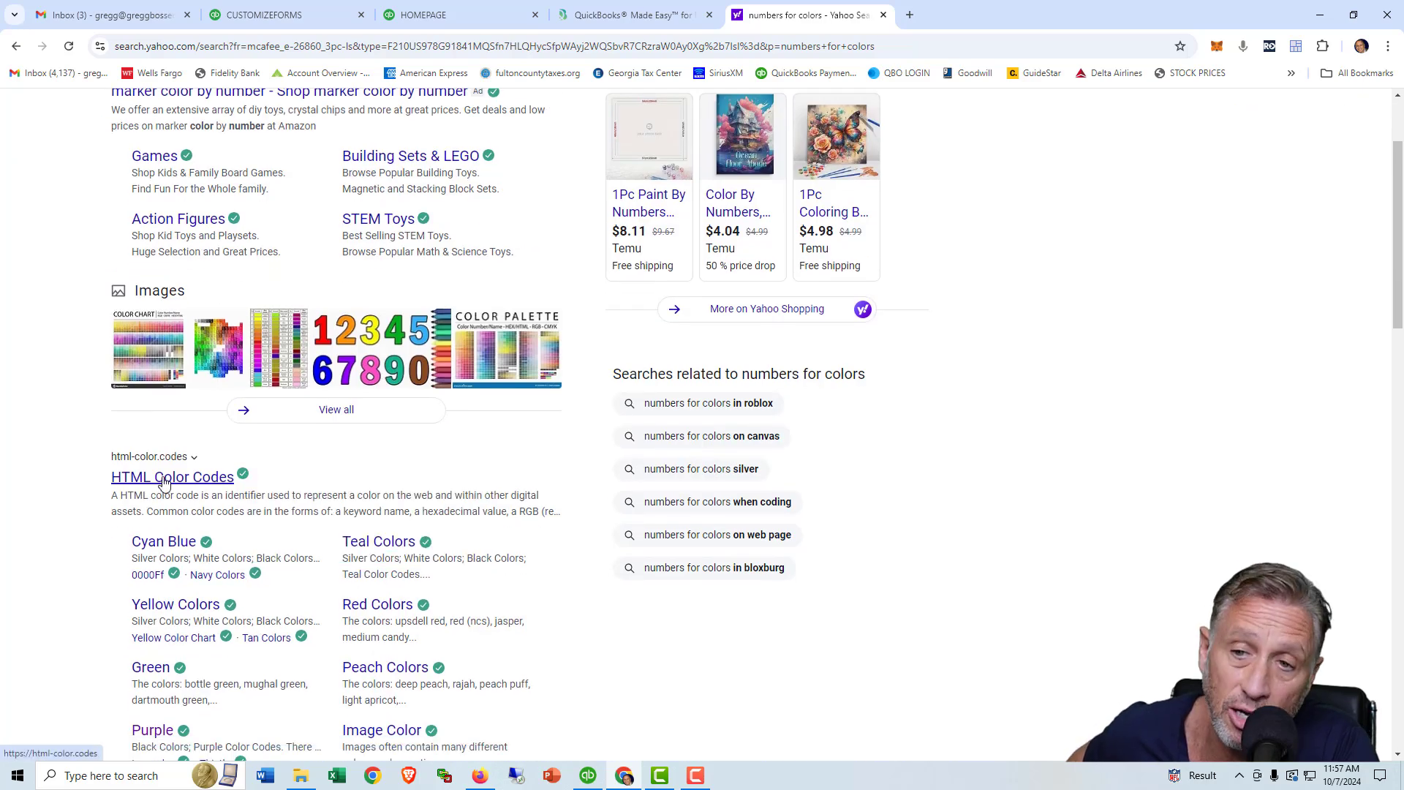
{"action": "left_click", "coordinate": [164, 480]}
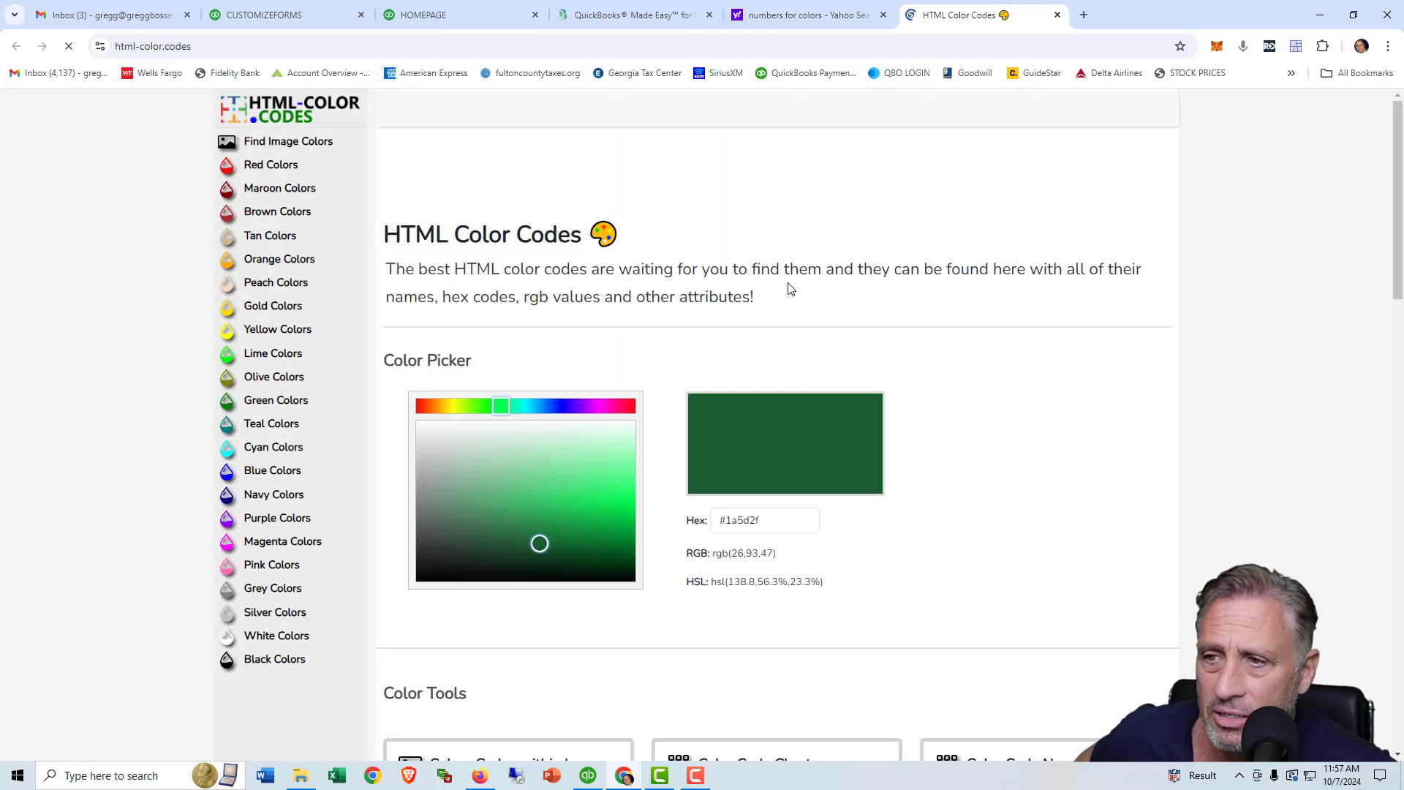
{"action": "scroll", "coordinate": [804, 281], "scroll_direction": "down", "scroll_amount": 2}
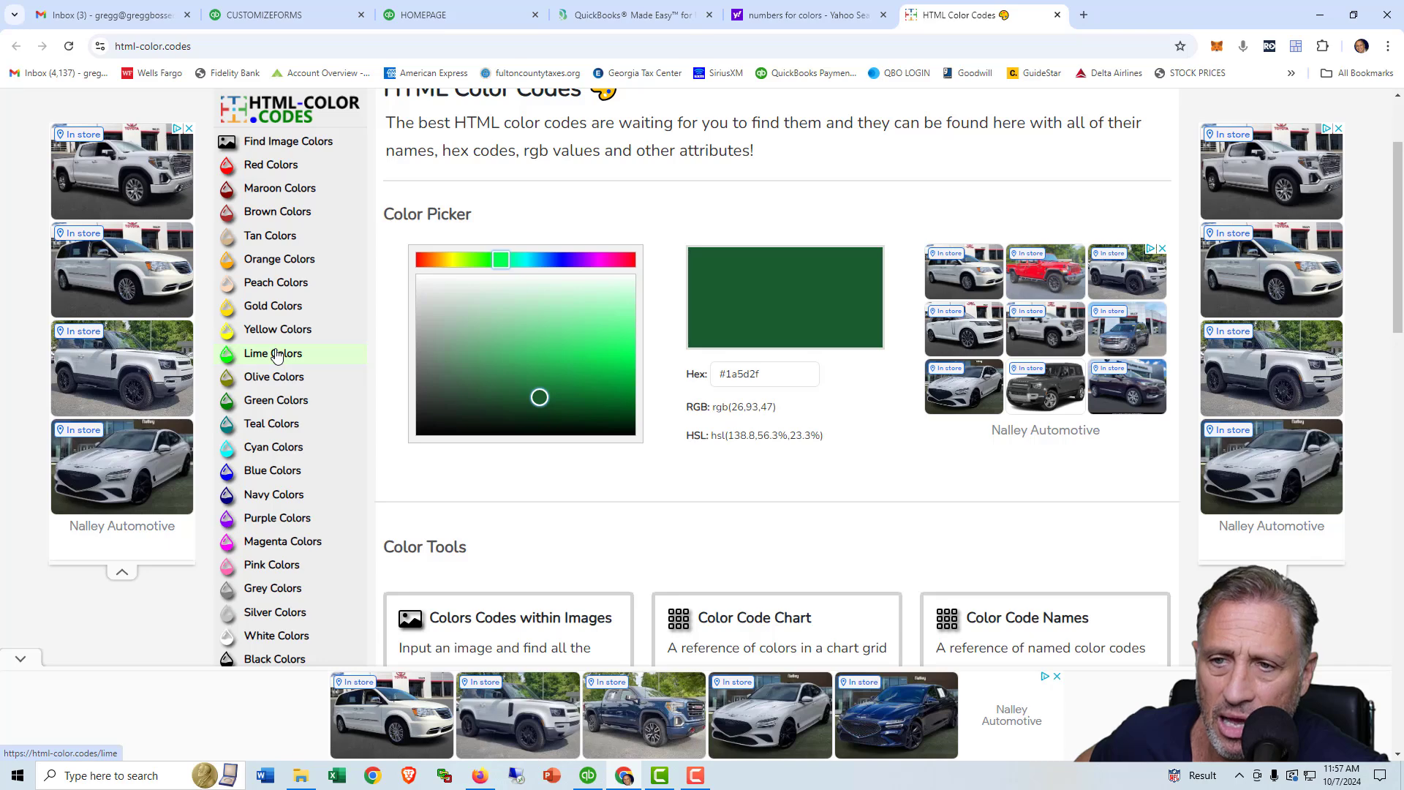
Open the site's Lime Colors page, getting past the advertisement, and examine the lime shades with their hex codes
{"action": "left_click", "coordinate": [276, 356]}
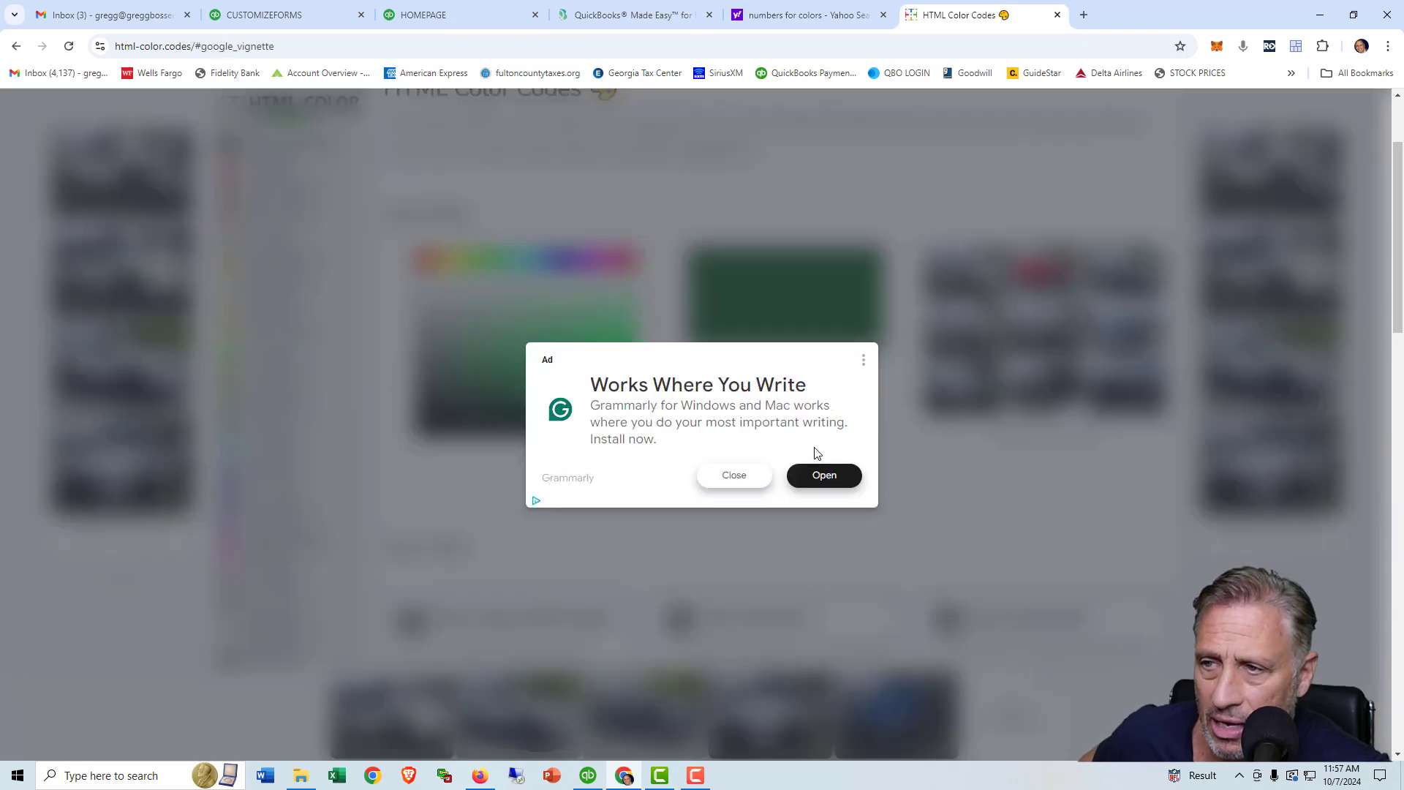
{"action": "left_click", "coordinate": [862, 360]}
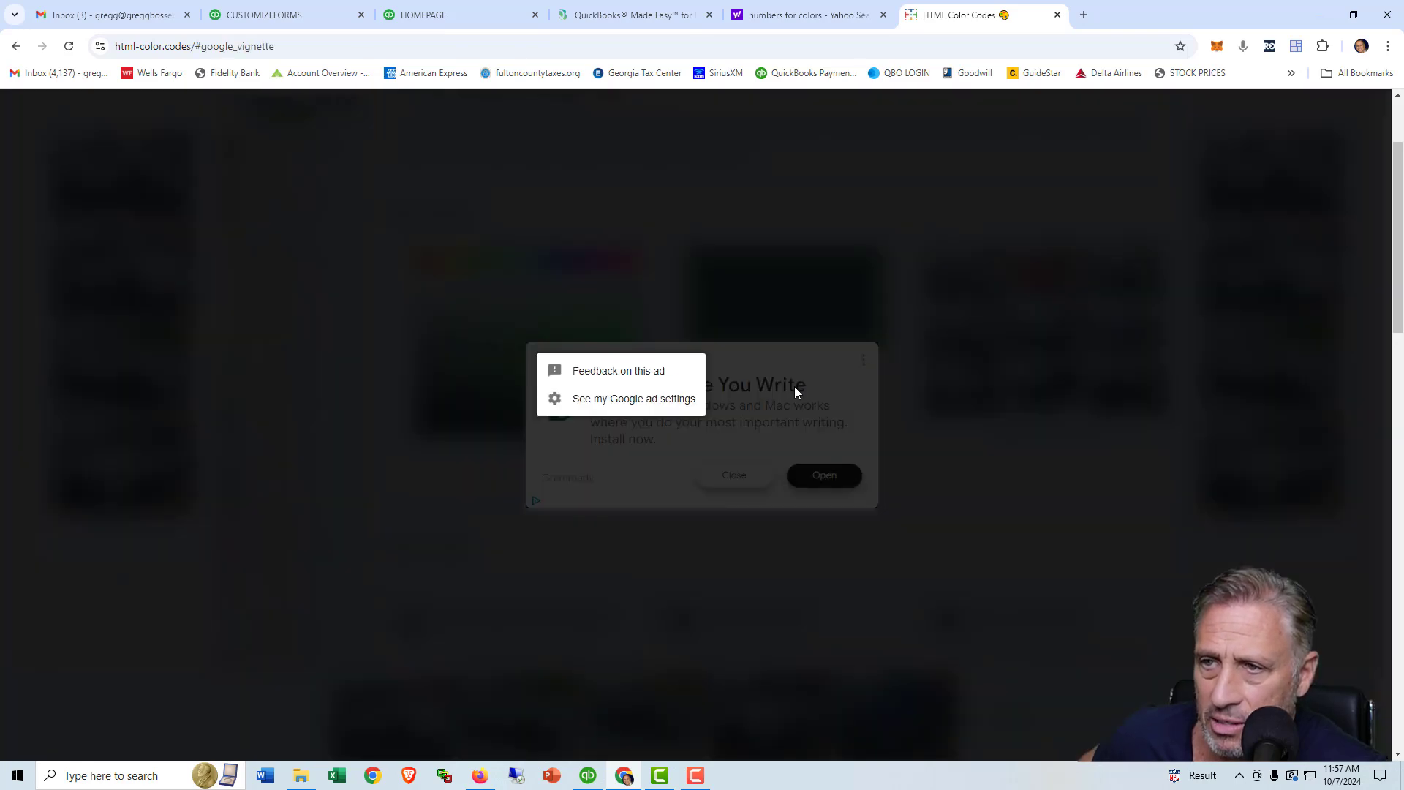
{"action": "left_click", "coordinate": [648, 374]}
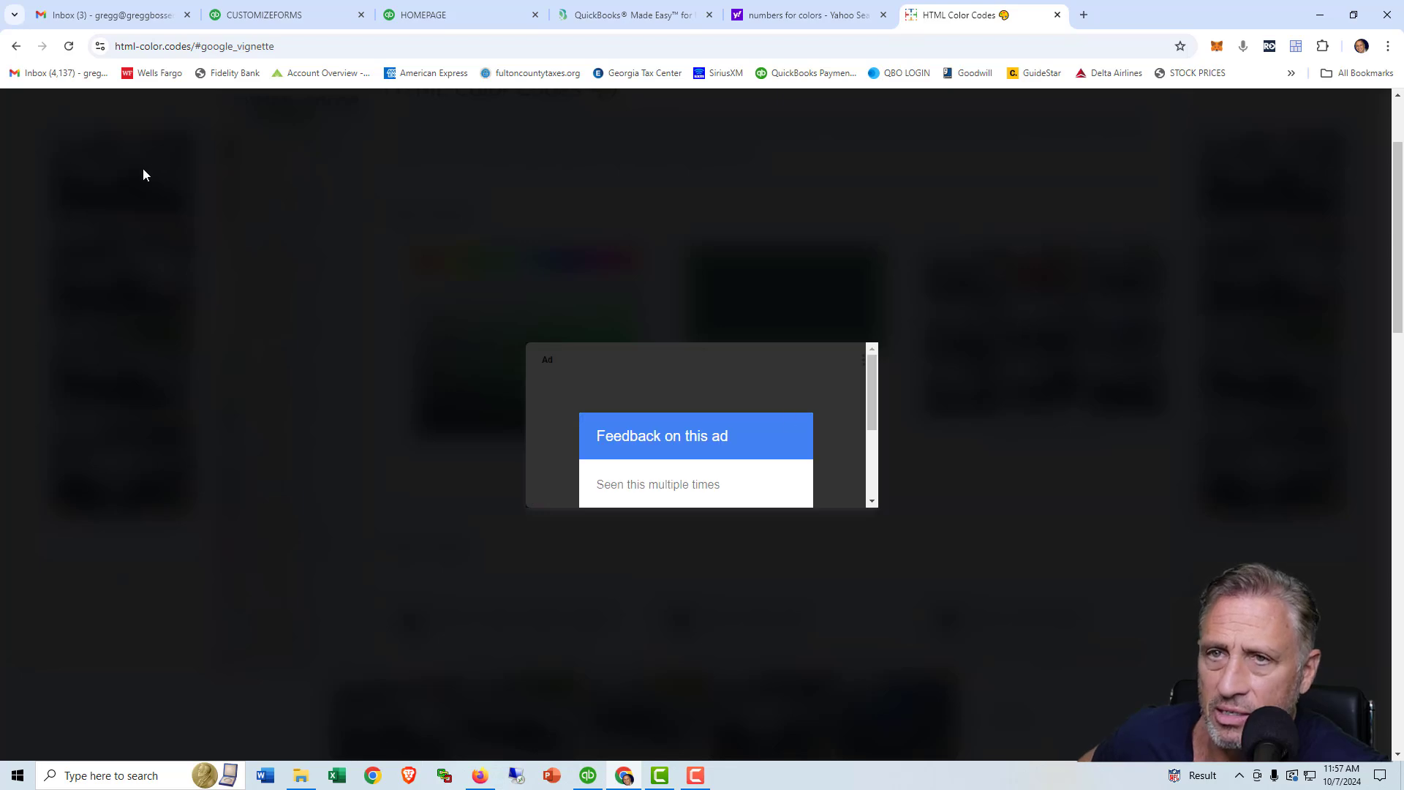
{"action": "left_click", "coordinate": [24, 41]}
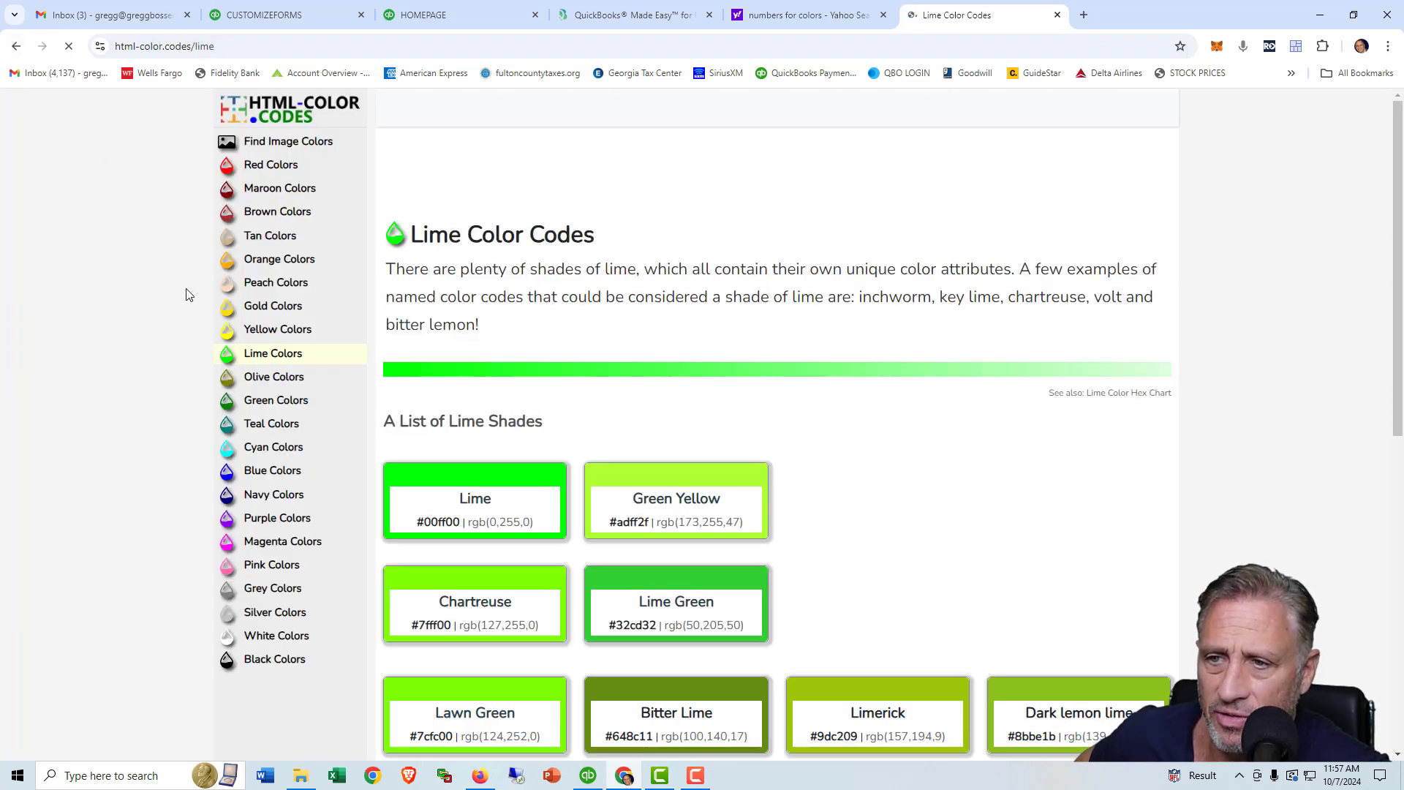
{"action": "scroll", "coordinate": [596, 362], "scroll_direction": "down", "scroll_amount": 2}
{"action": "scroll", "coordinate": [596, 362], "scroll_direction": "down", "scroll_amount": 2}
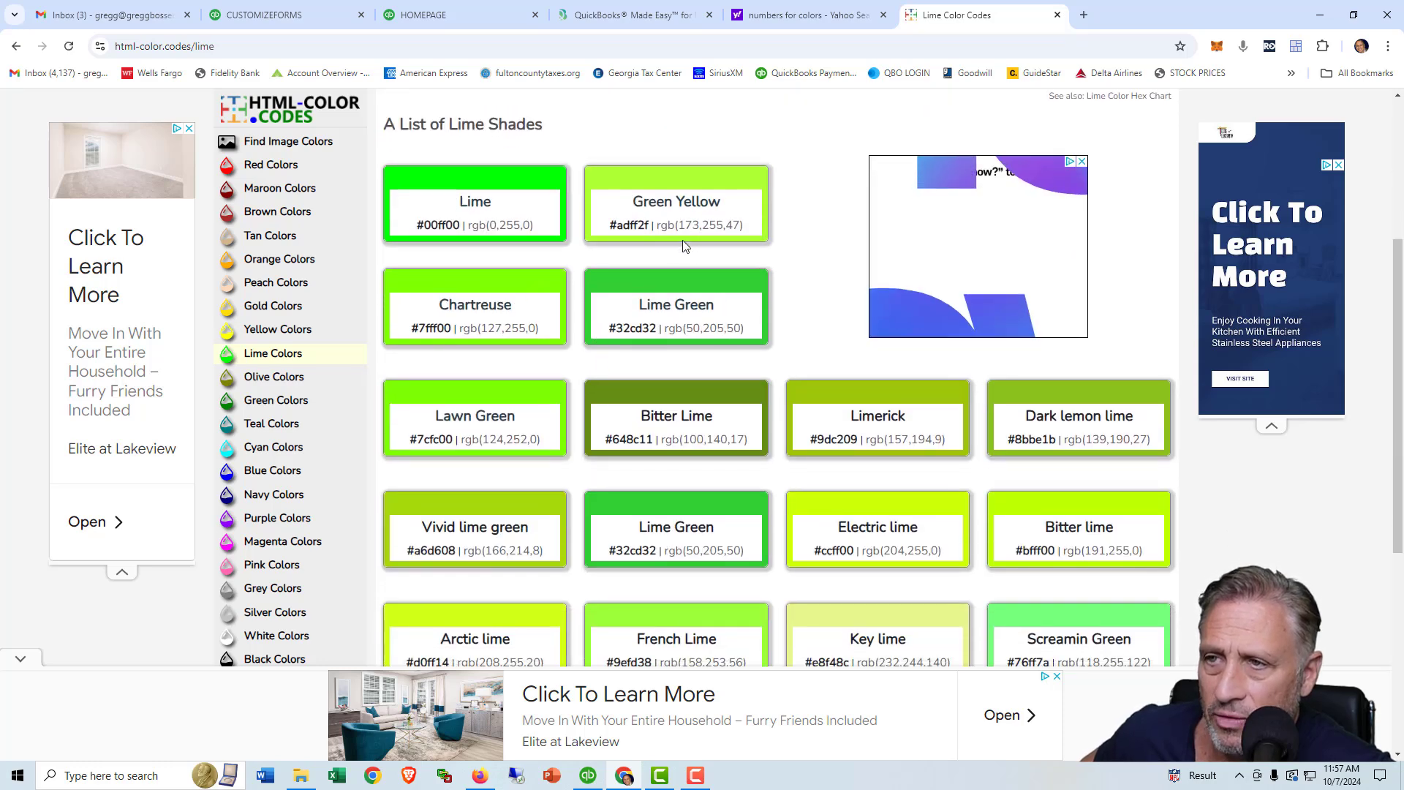
Copy the Screamin Green hex code #76ff7a from the lime shades and set it as the invoice's accent color in QuickBooks
{"action": "scroll", "coordinate": [1113, 358], "scroll_direction": "down", "scroll_amount": 4}
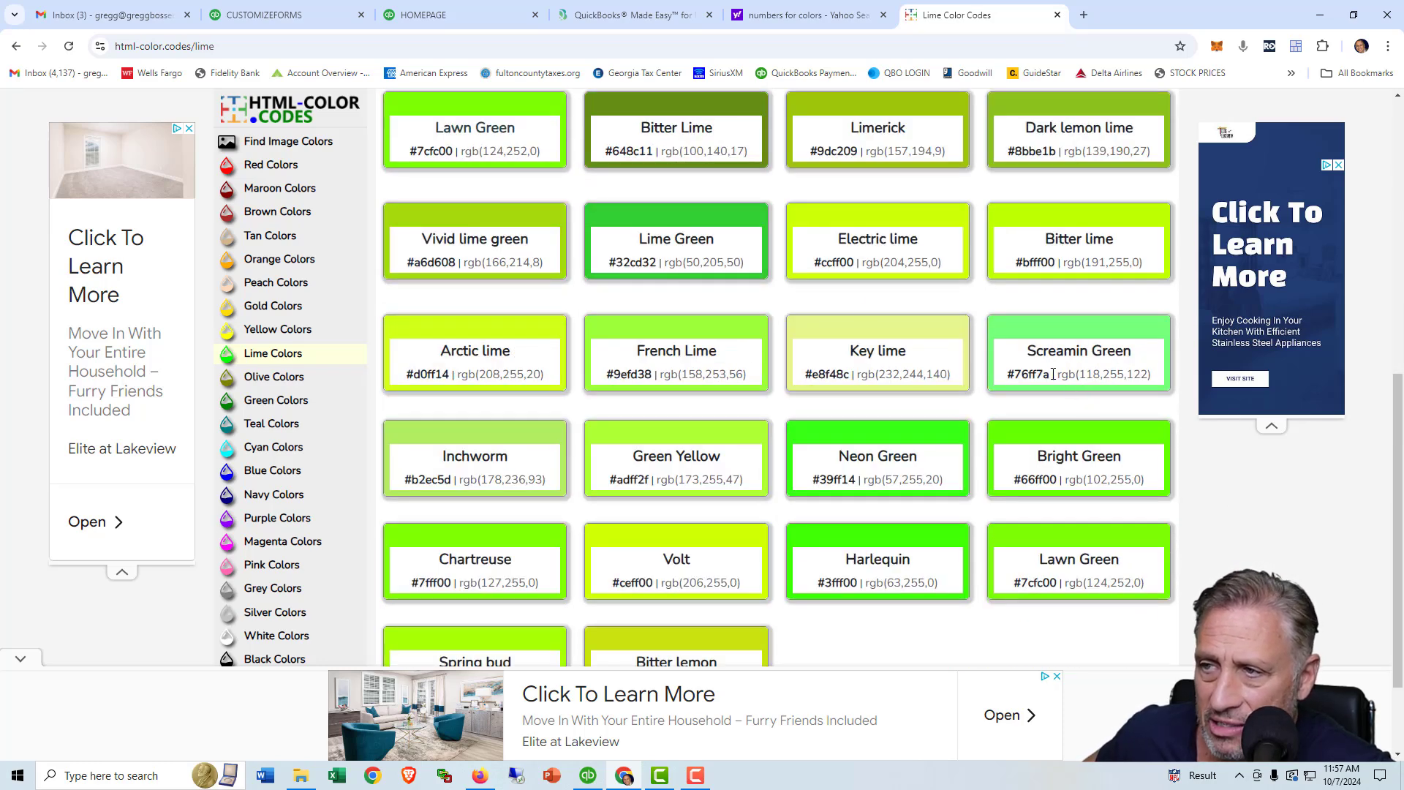
{"action": "left_click_drag", "start_coordinate": [1053, 374], "coordinate": [1006, 376]}
{"action": "key", "text": "ctrl+c"}
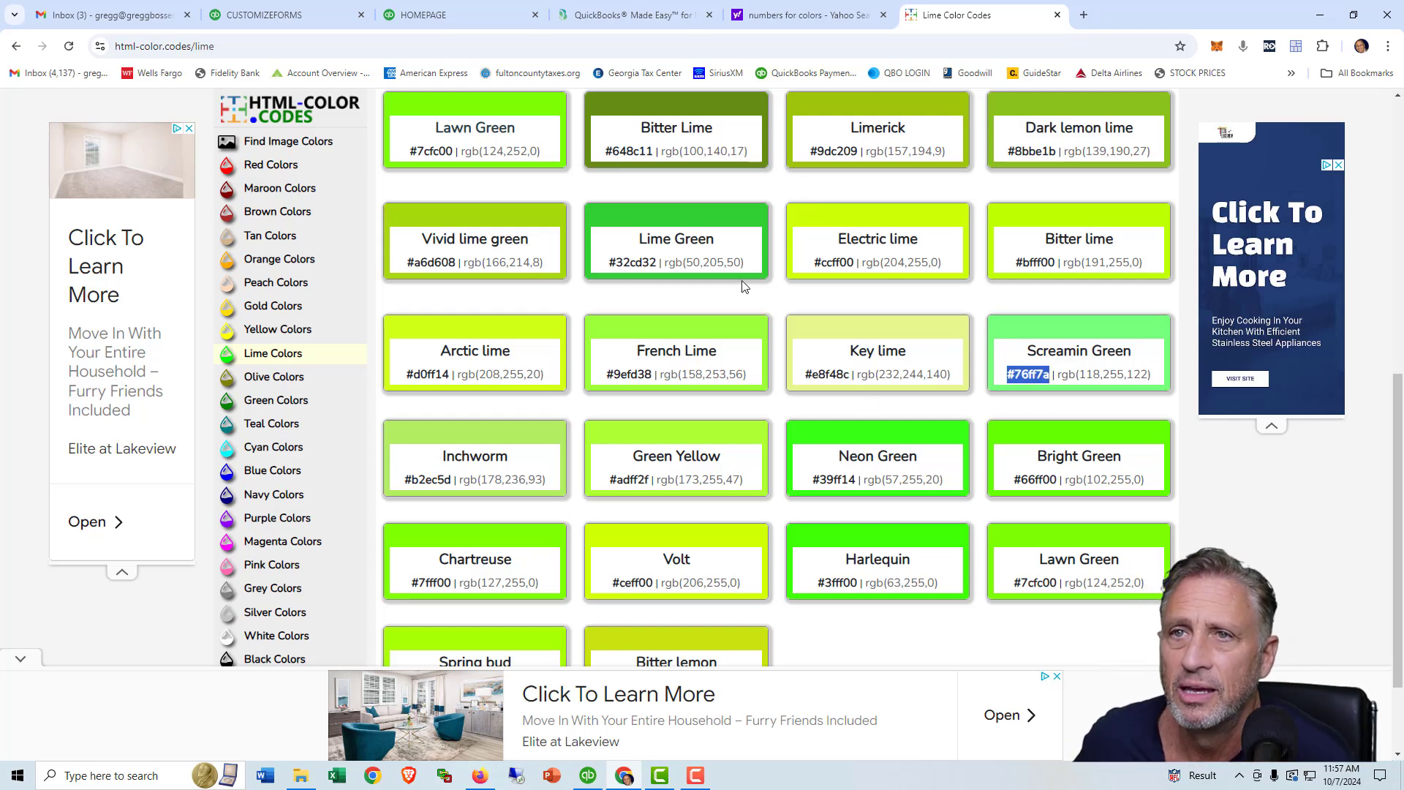
{"action": "left_click", "coordinate": [333, 16]}
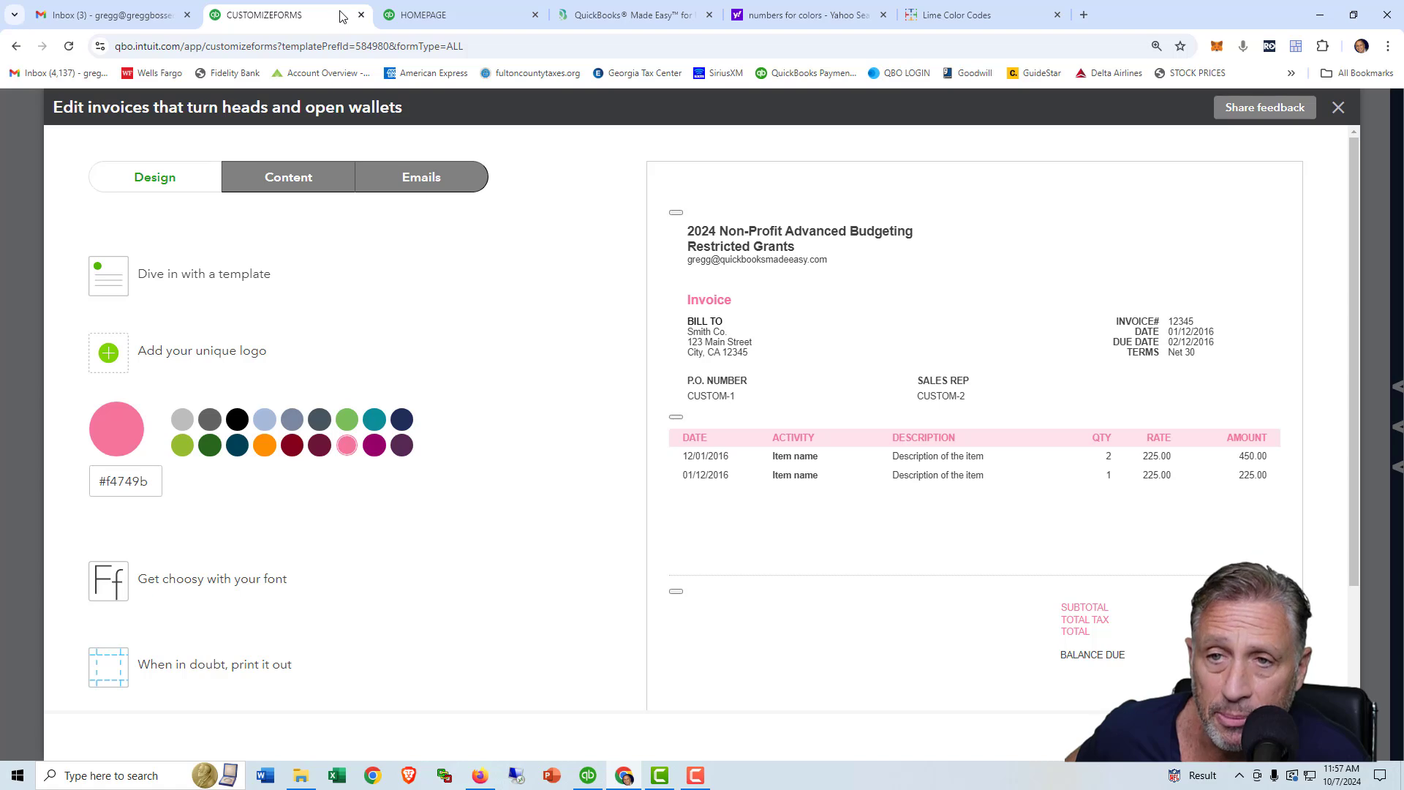
{"action": "left_click_drag", "start_coordinate": [158, 481], "coordinate": [80, 487]}
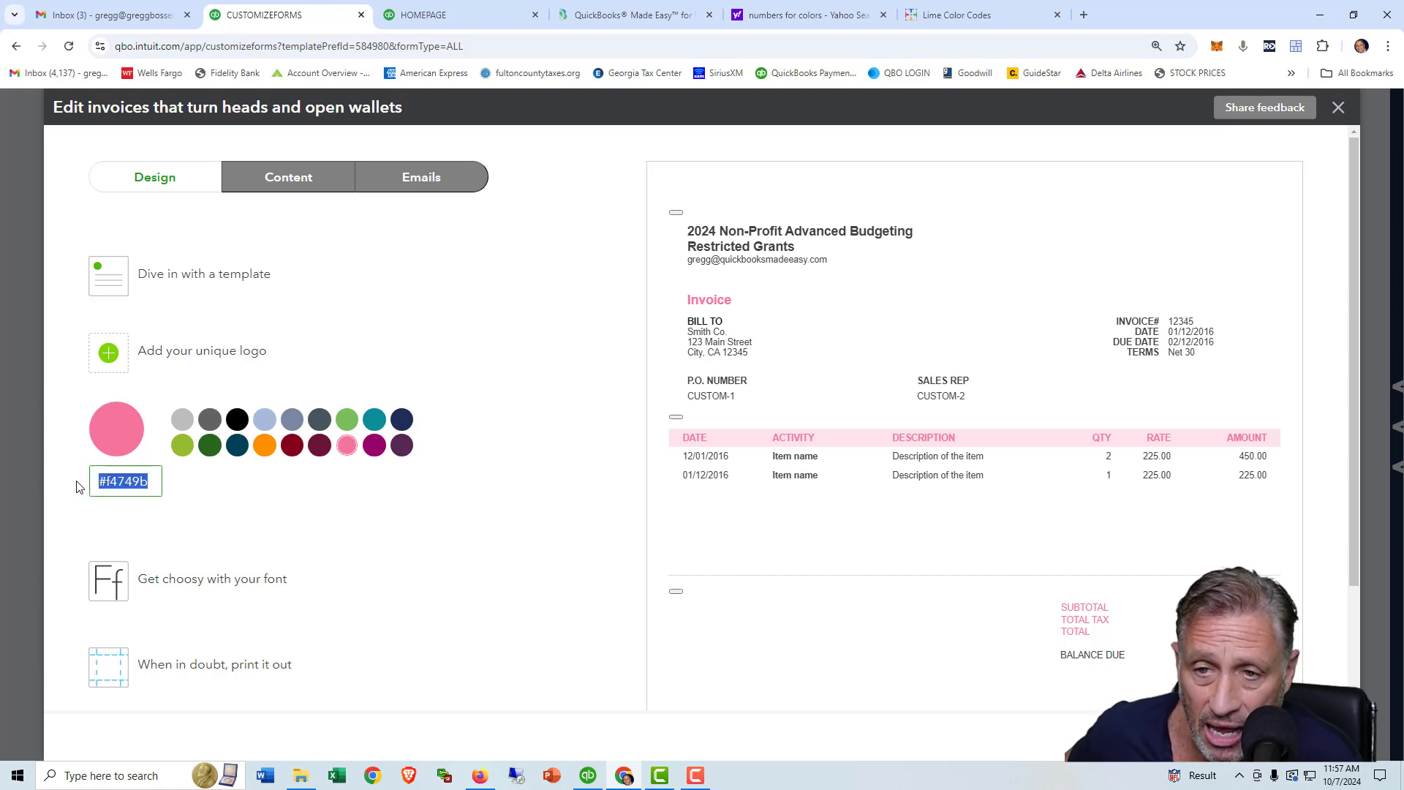
{"action": "key", "text": "ctrl+v"}
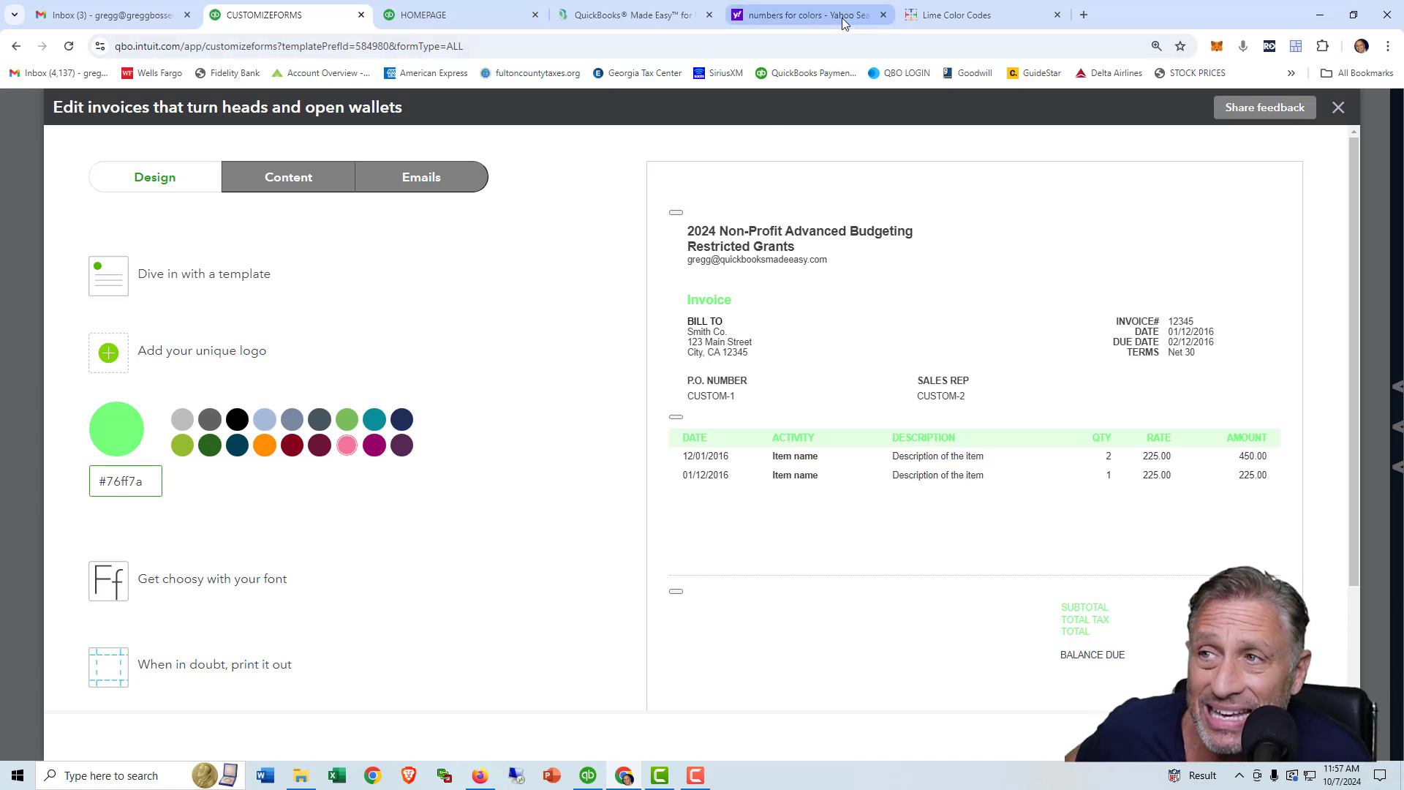
Open the color site's Blue Colors page and copy the St Patrick Blue hex code #23297a
{"action": "left_click", "coordinate": [943, 15]}
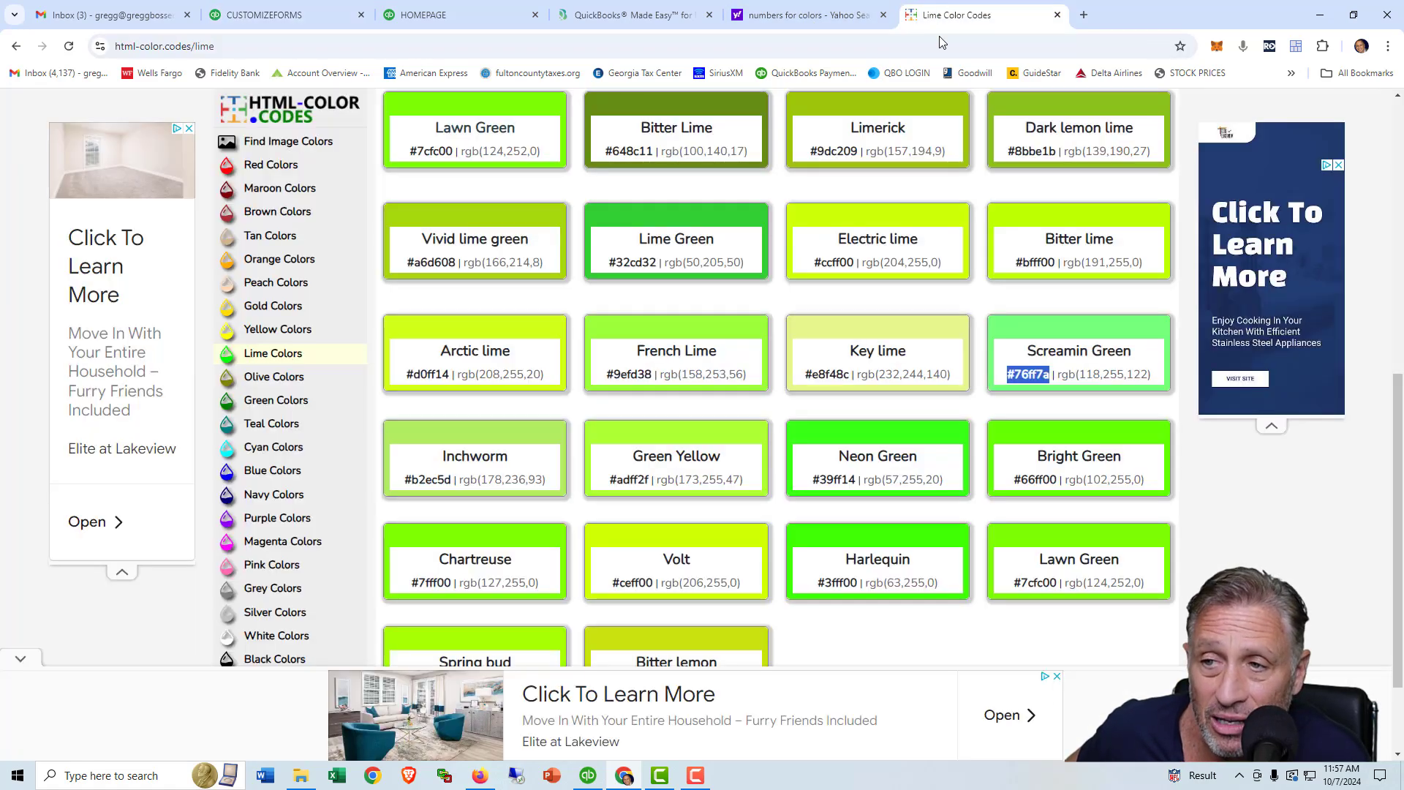
{"action": "left_click", "coordinate": [282, 475]}
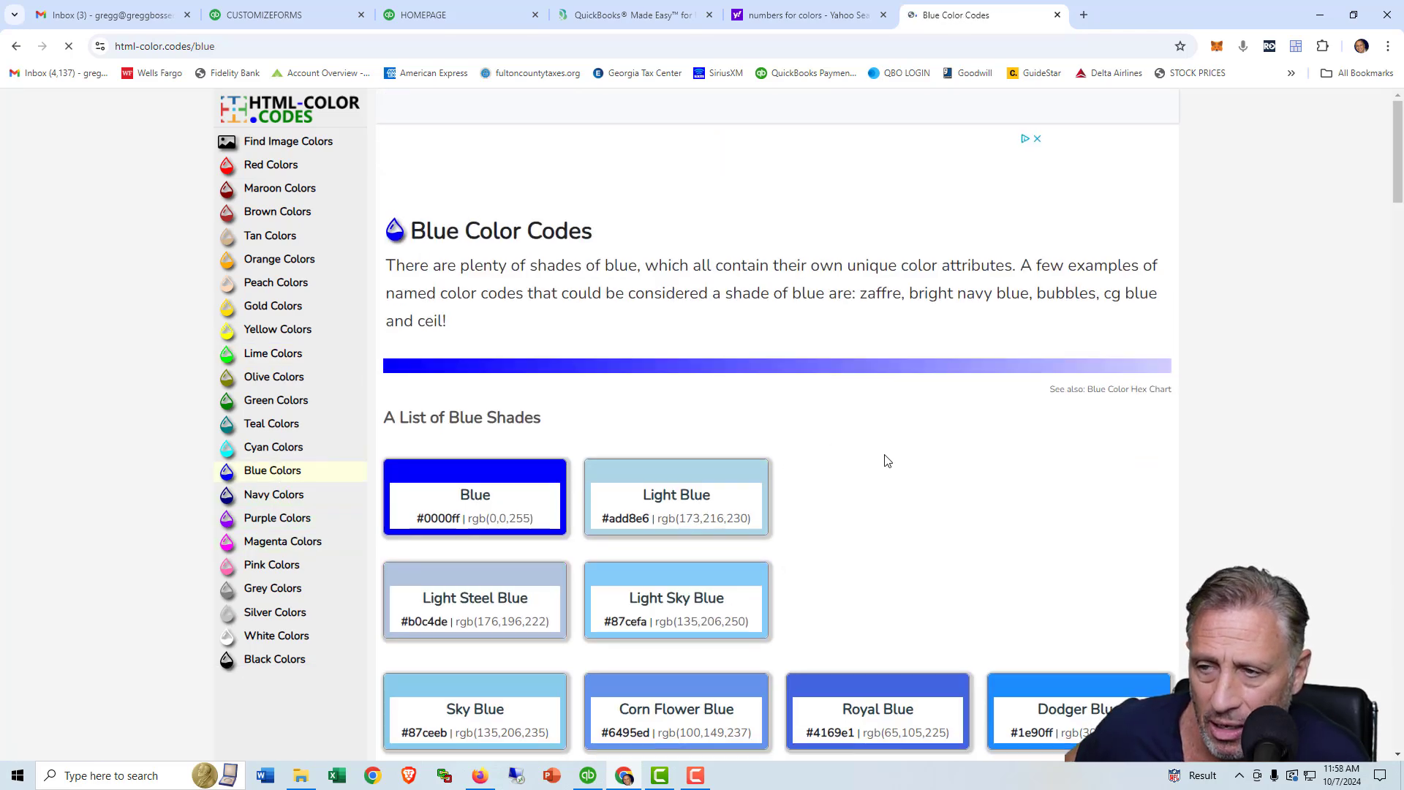
{"action": "scroll", "coordinate": [887, 461], "scroll_direction": "down", "scroll_amount": 10}
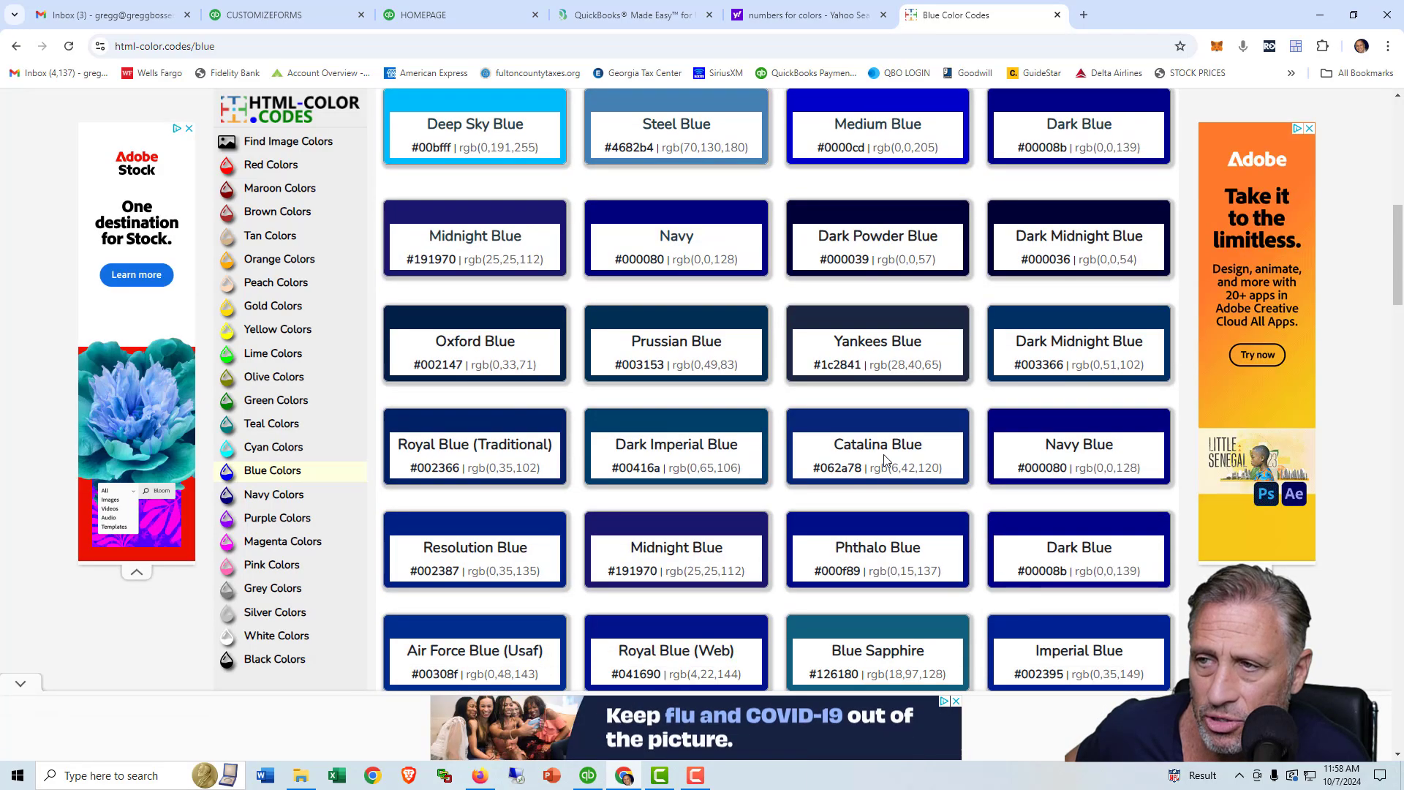
{"action": "scroll", "coordinate": [883, 461], "scroll_direction": "down", "scroll_amount": 2}
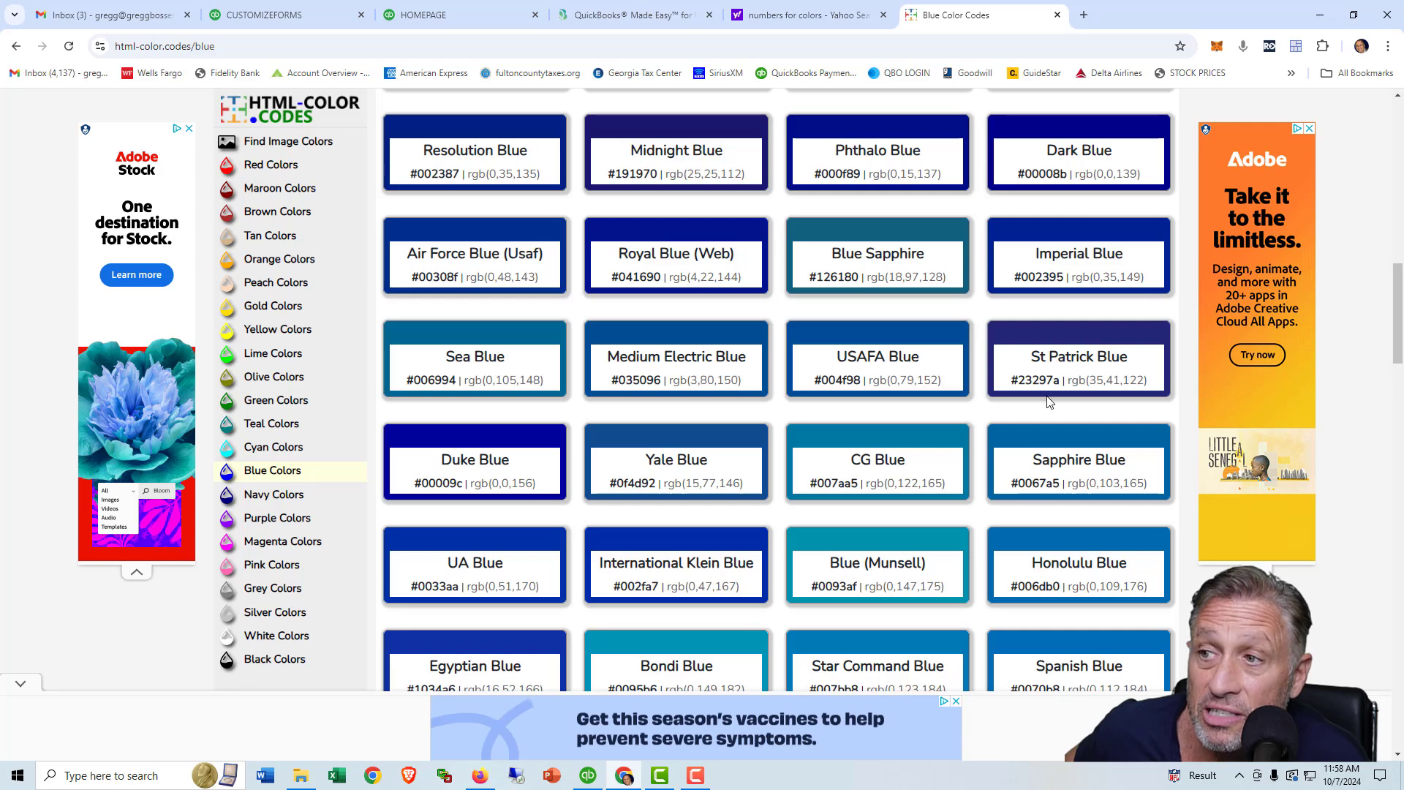
{"action": "left_click_drag", "start_coordinate": [1059, 379], "coordinate": [1009, 379]}
{"action": "key", "text": "ctrl+c"}
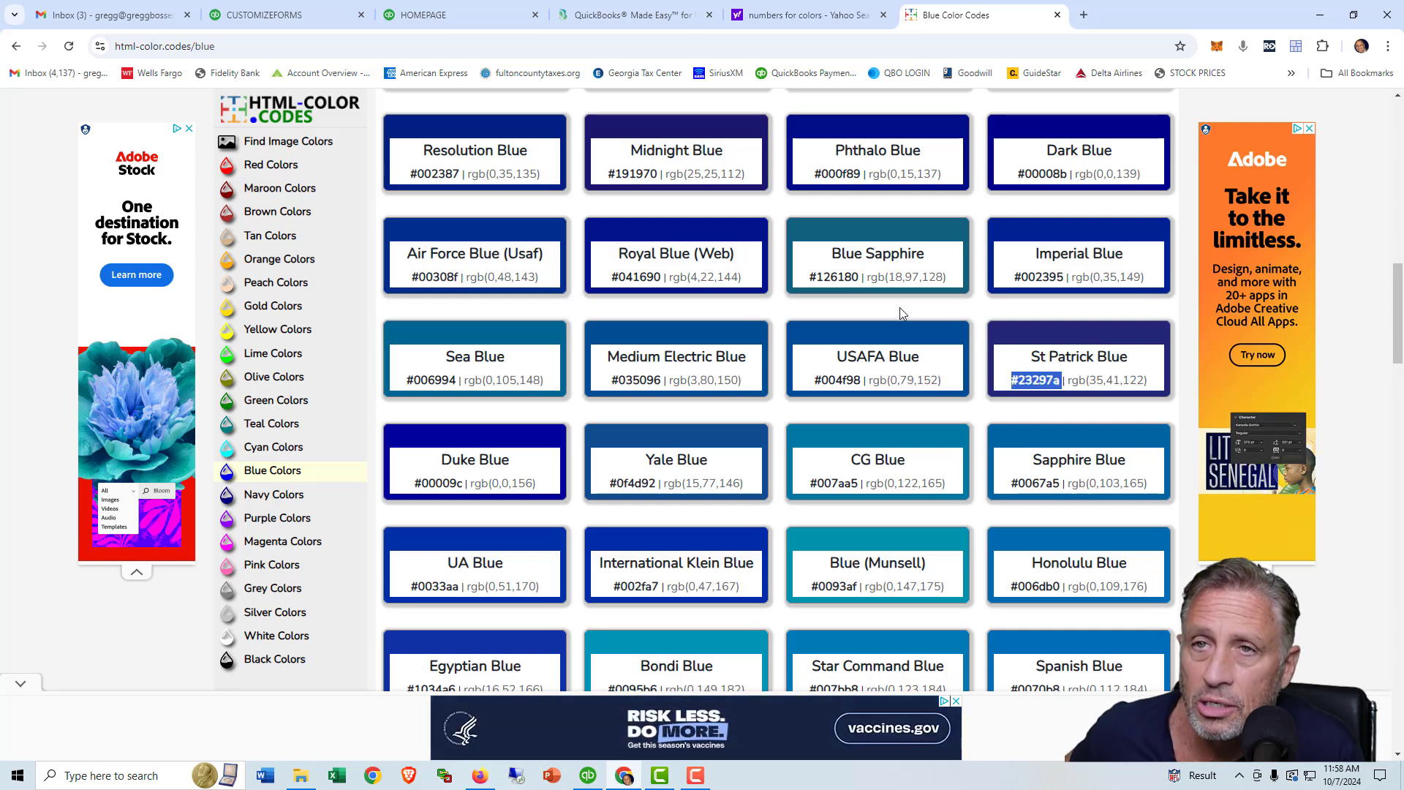
{"action": "scroll", "coordinate": [863, 285], "scroll_direction": "up", "scroll_amount": 3}
{"action": "scroll", "coordinate": [863, 285], "scroll_direction": "up", "scroll_amount": 3}
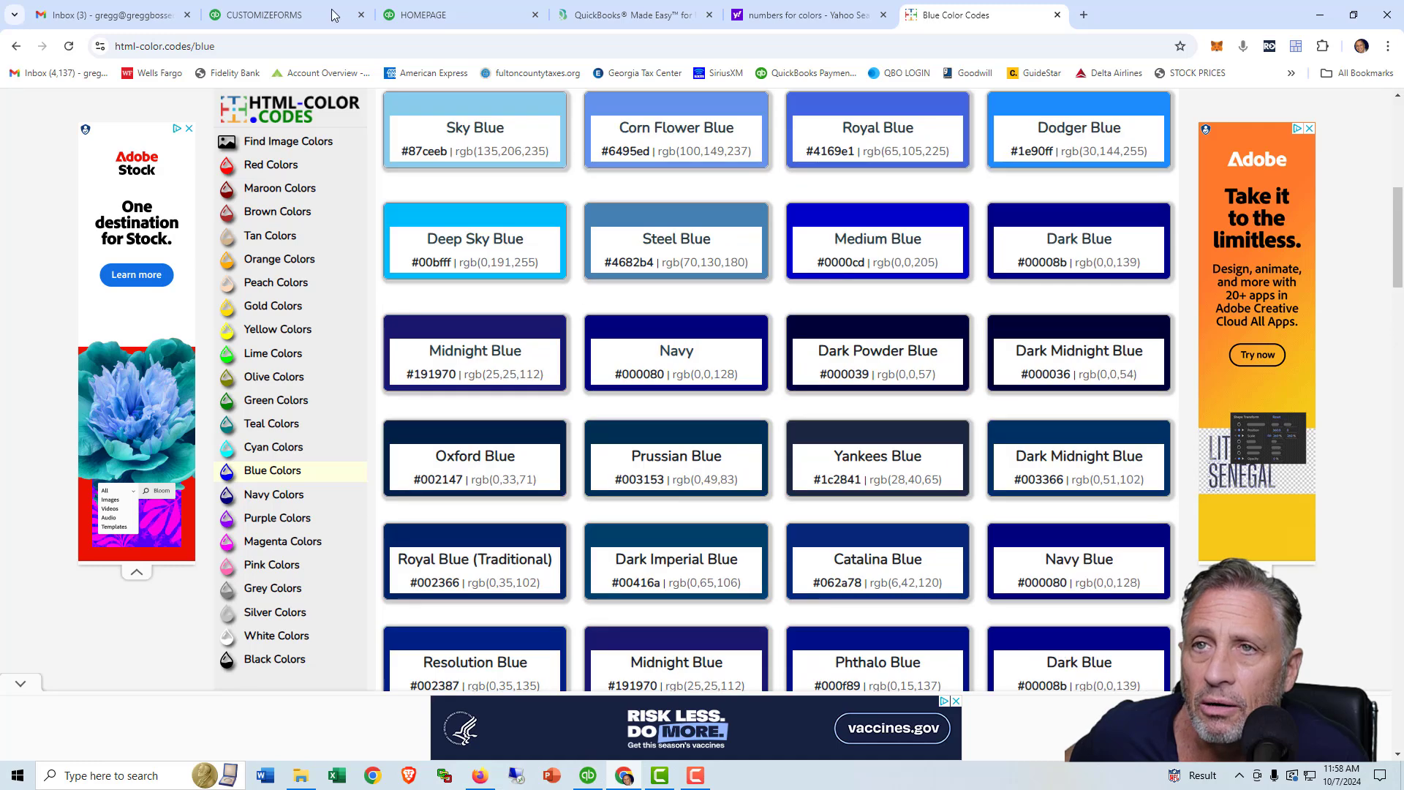
Return to the invoice form style and set its accent color to #23297a
{"action": "left_click", "coordinate": [248, 15]}
{"action": "left_click_drag", "start_coordinate": [155, 481], "coordinate": [65, 491]}
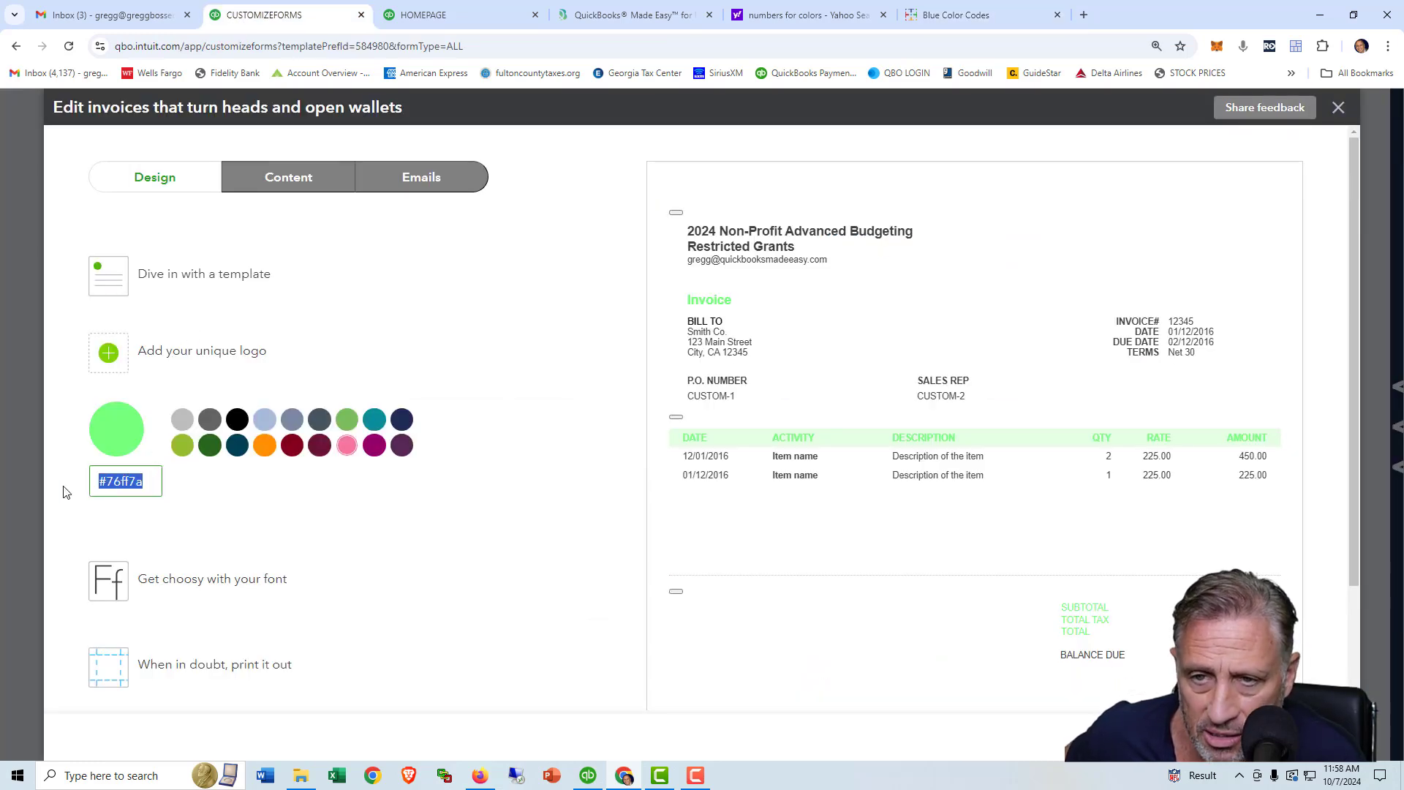
{"action": "key", "text": "ctrl+v"}
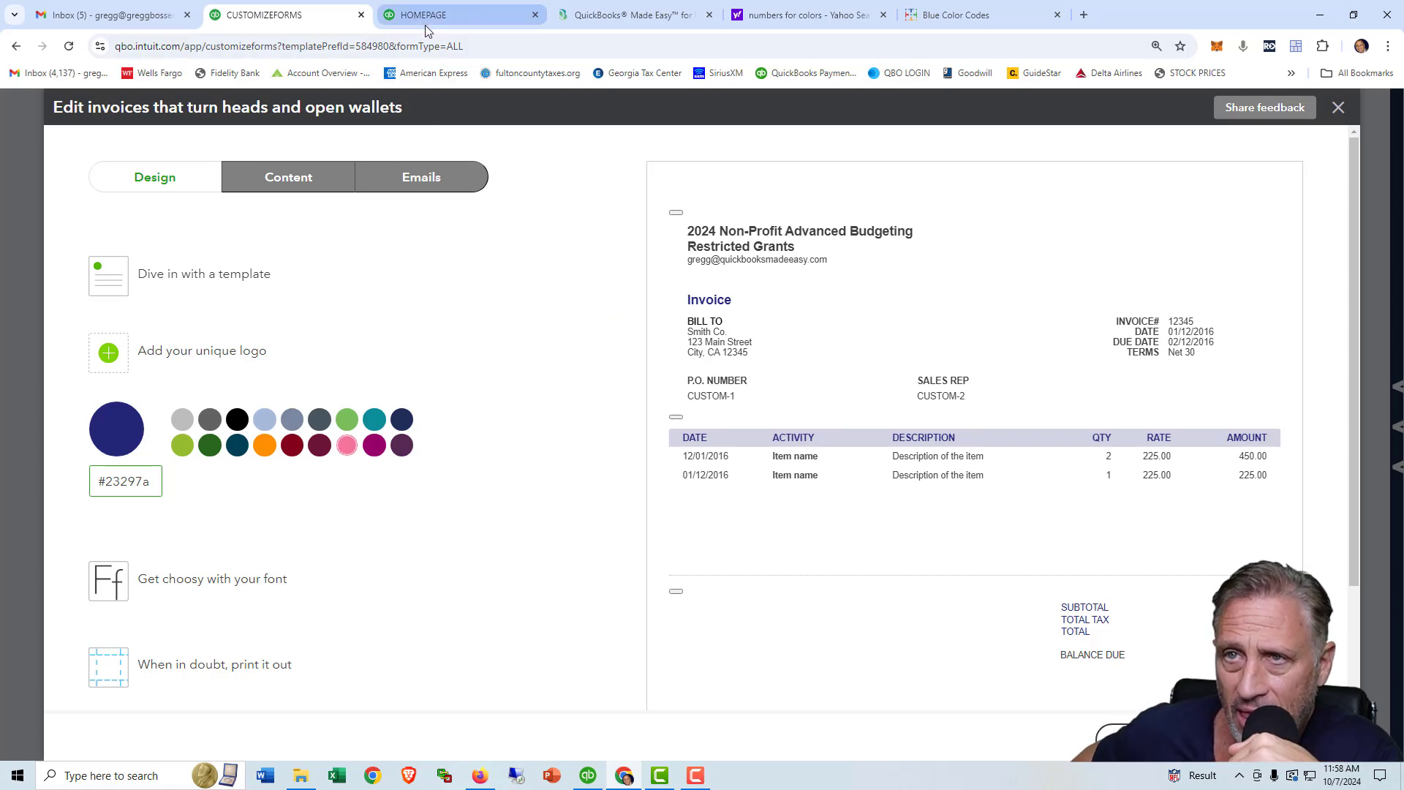
Close the form style with its changes saved, and start a new invoice
{"action": "left_click", "coordinate": [1336, 108]}
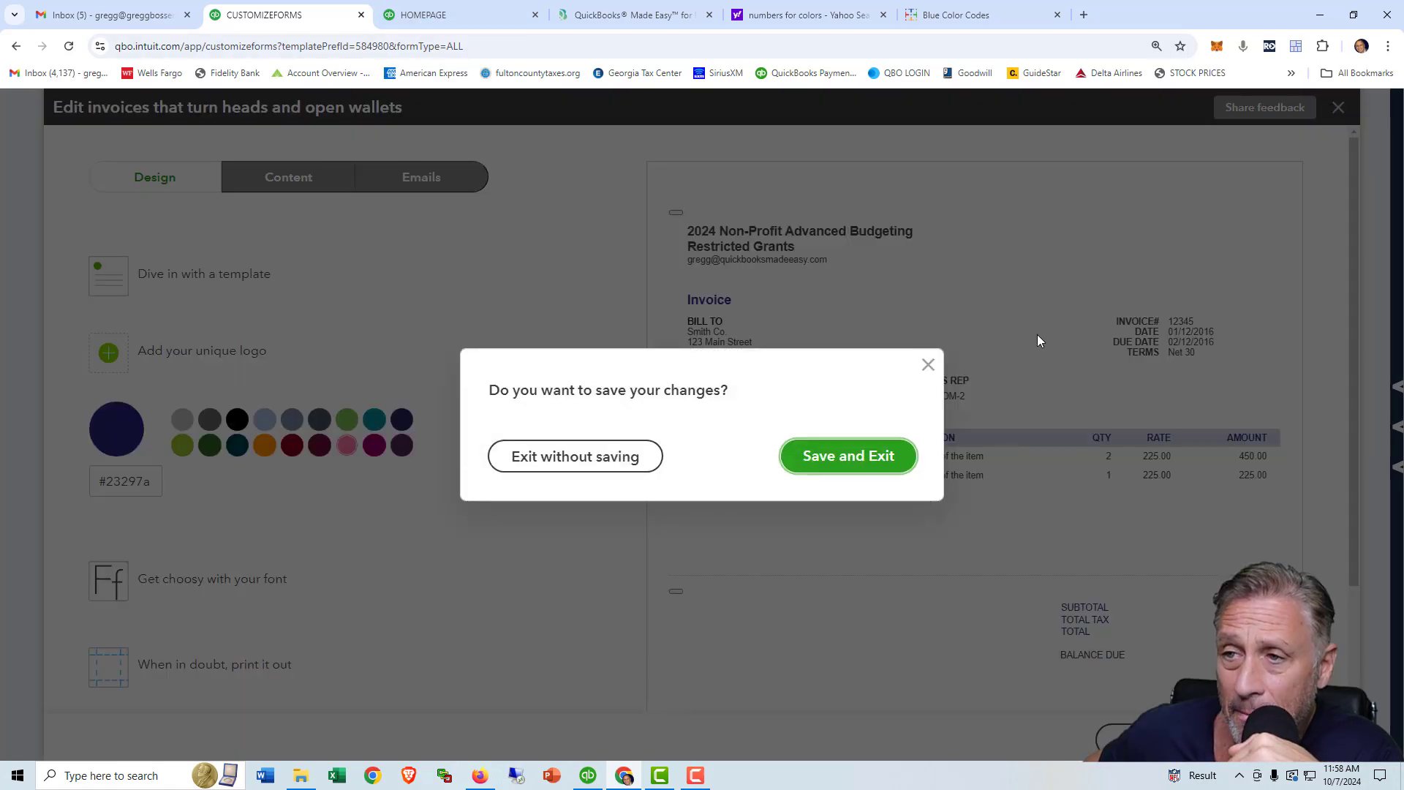
{"action": "left_click", "coordinate": [850, 442]}
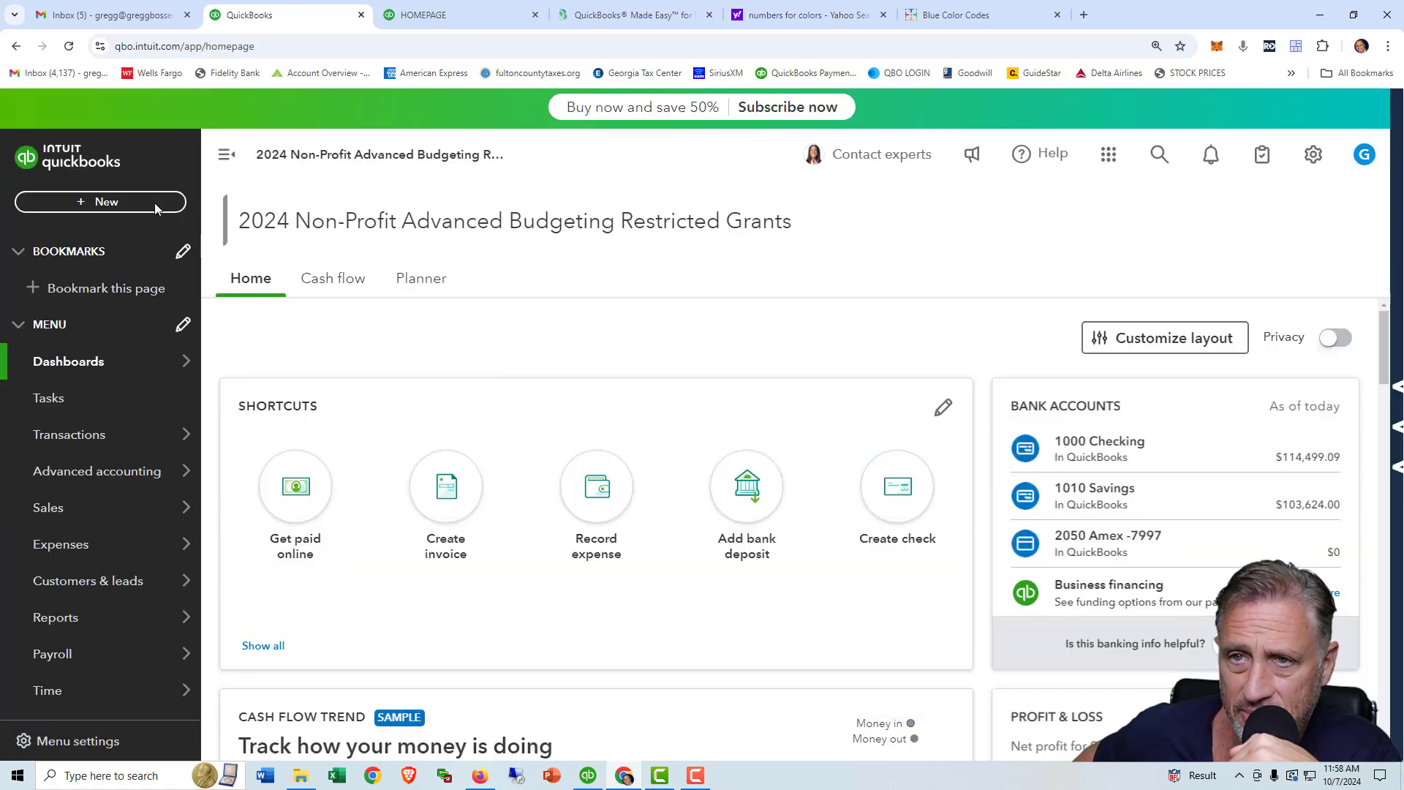
{"action": "left_click", "coordinate": [115, 207]}
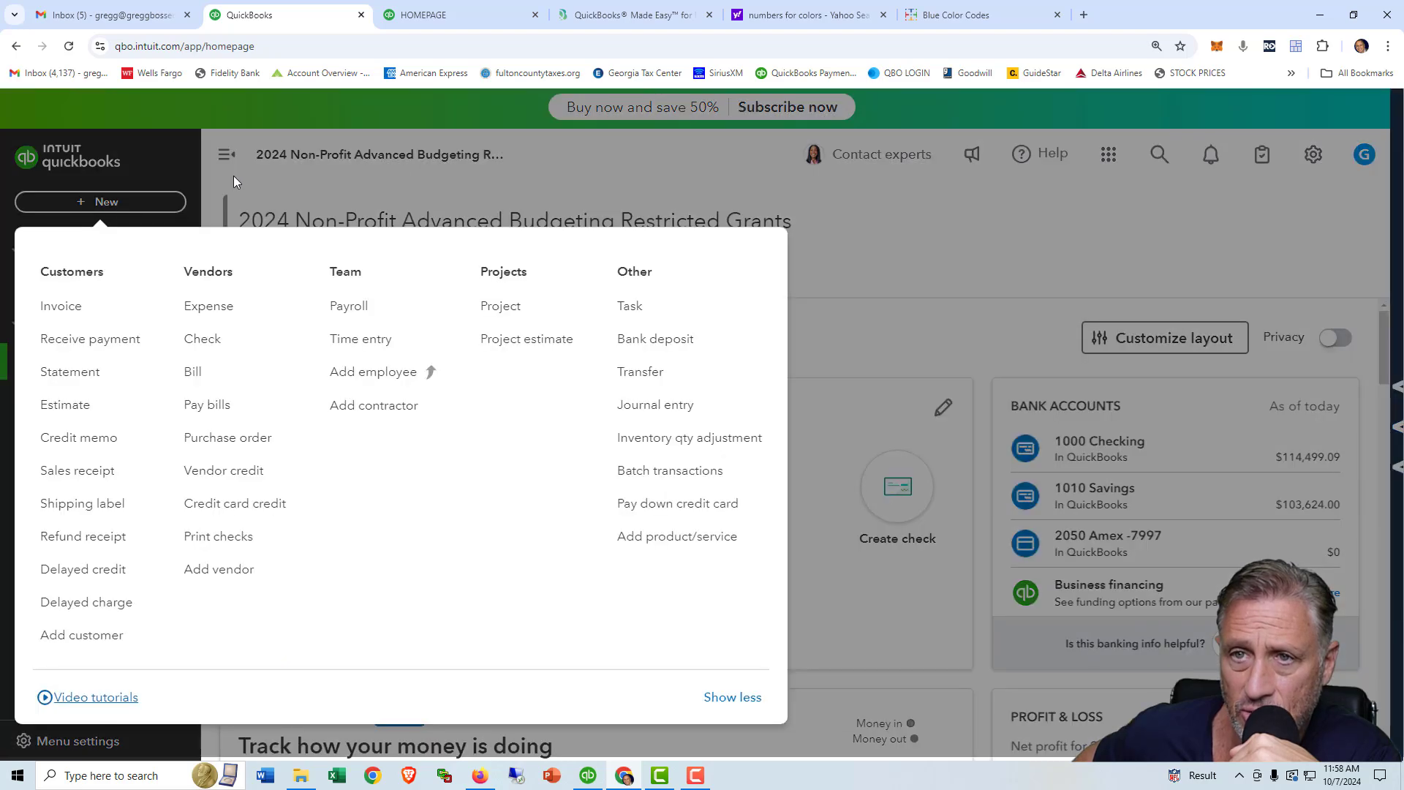
{"action": "left_click", "coordinate": [64, 307]}
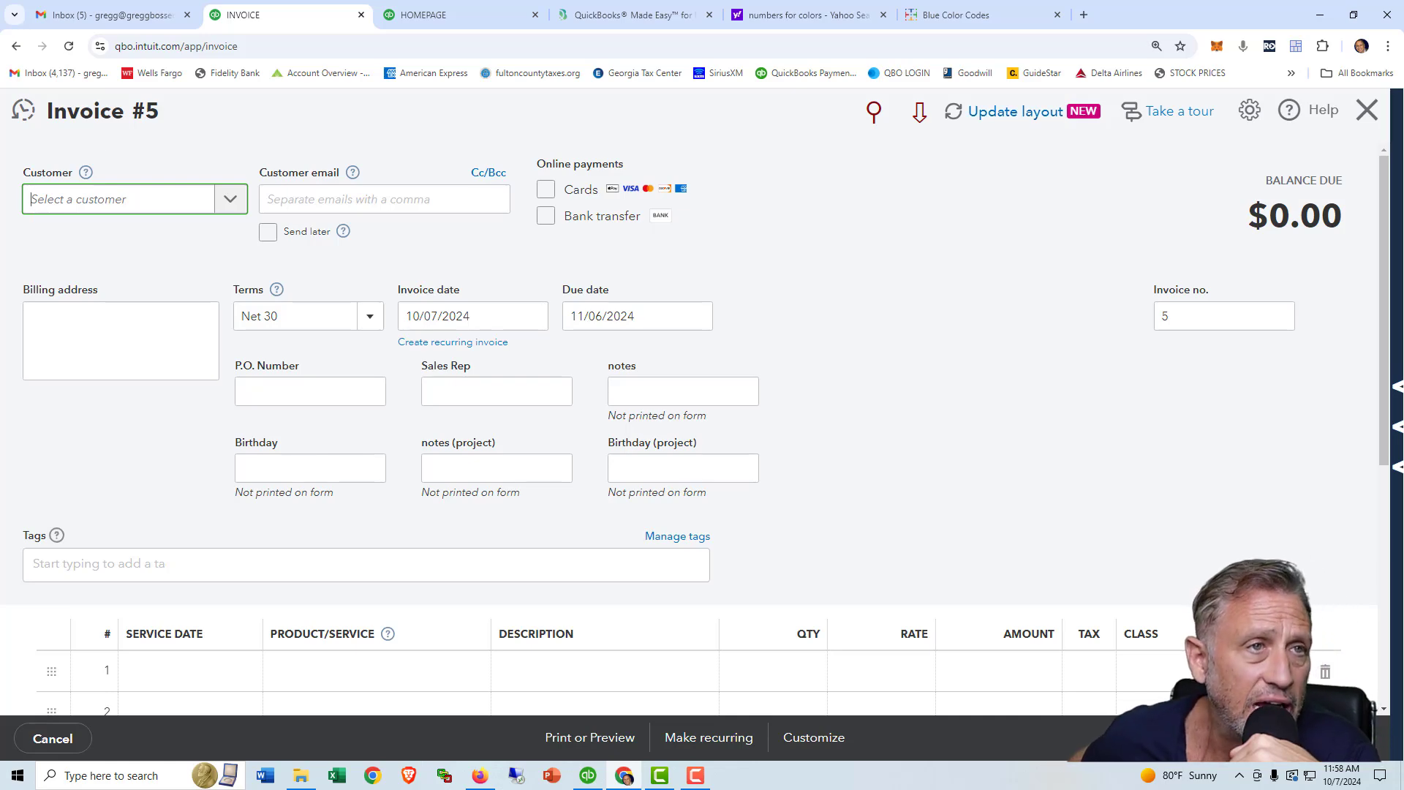
Switch to the QuickBooks Online Accountant window in Firefox, maximize it, and start a new invoice there
{"action": "left_click_drag", "start_coordinate": [0, 146], "coordinate": [780, 101]}
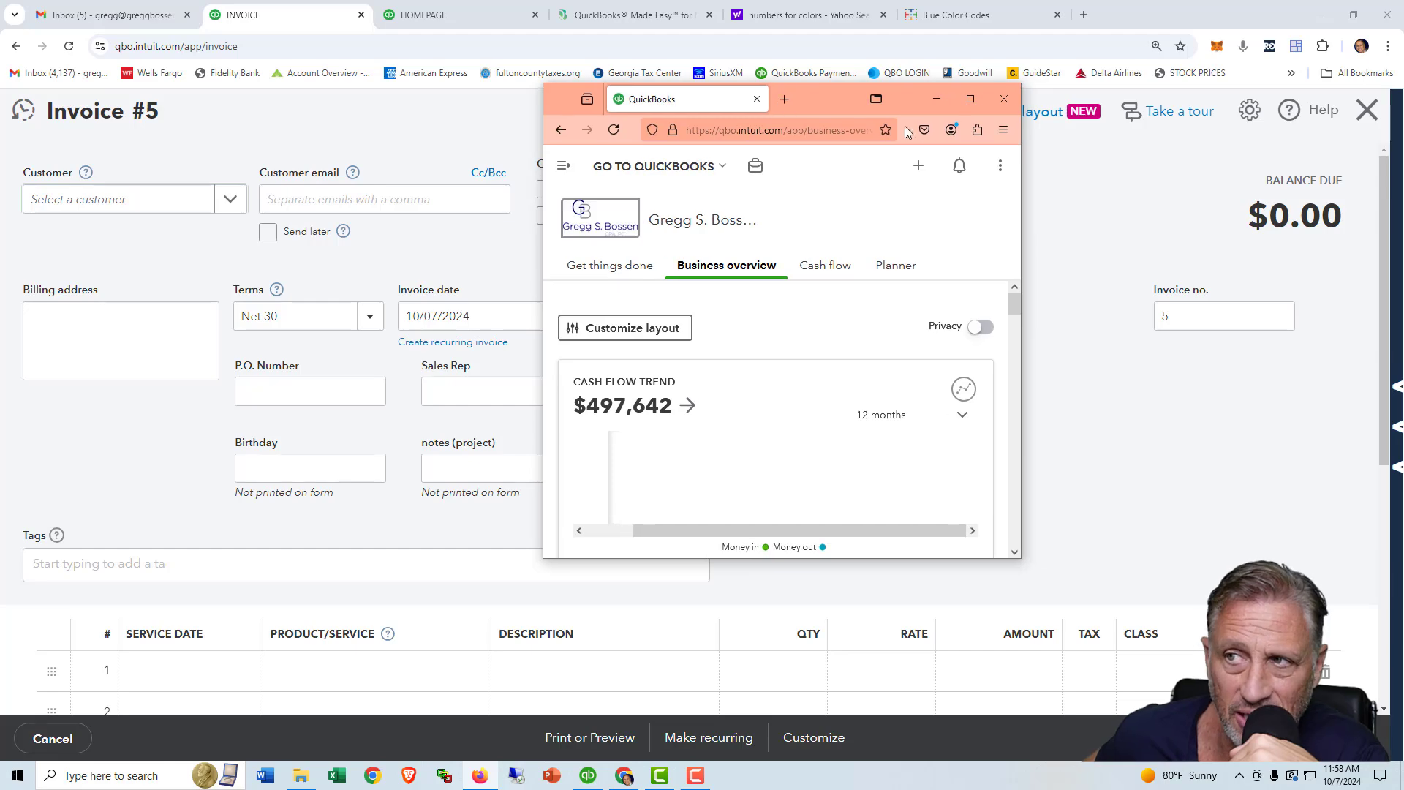
{"action": "left_click", "coordinate": [970, 100]}
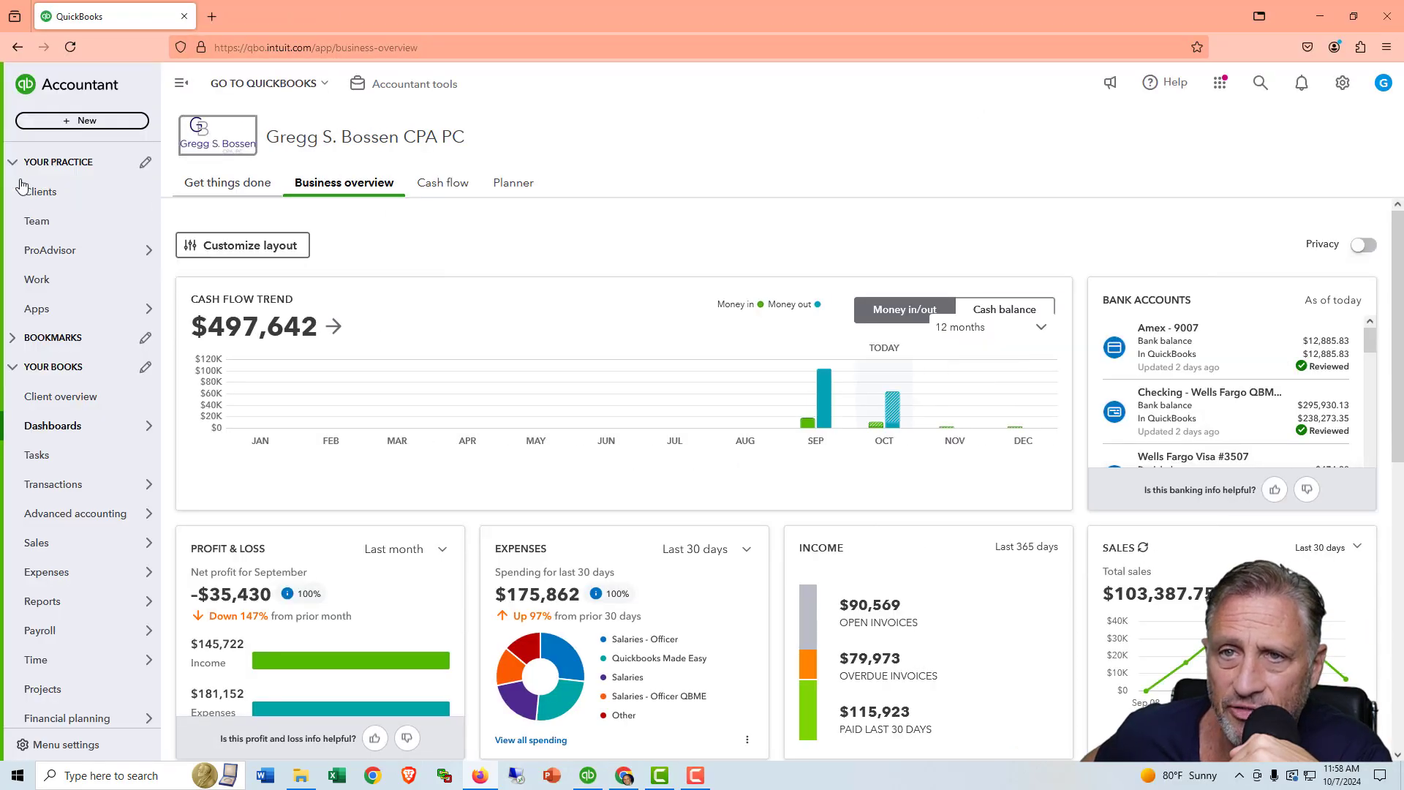
{"action": "left_click", "coordinate": [94, 121]}
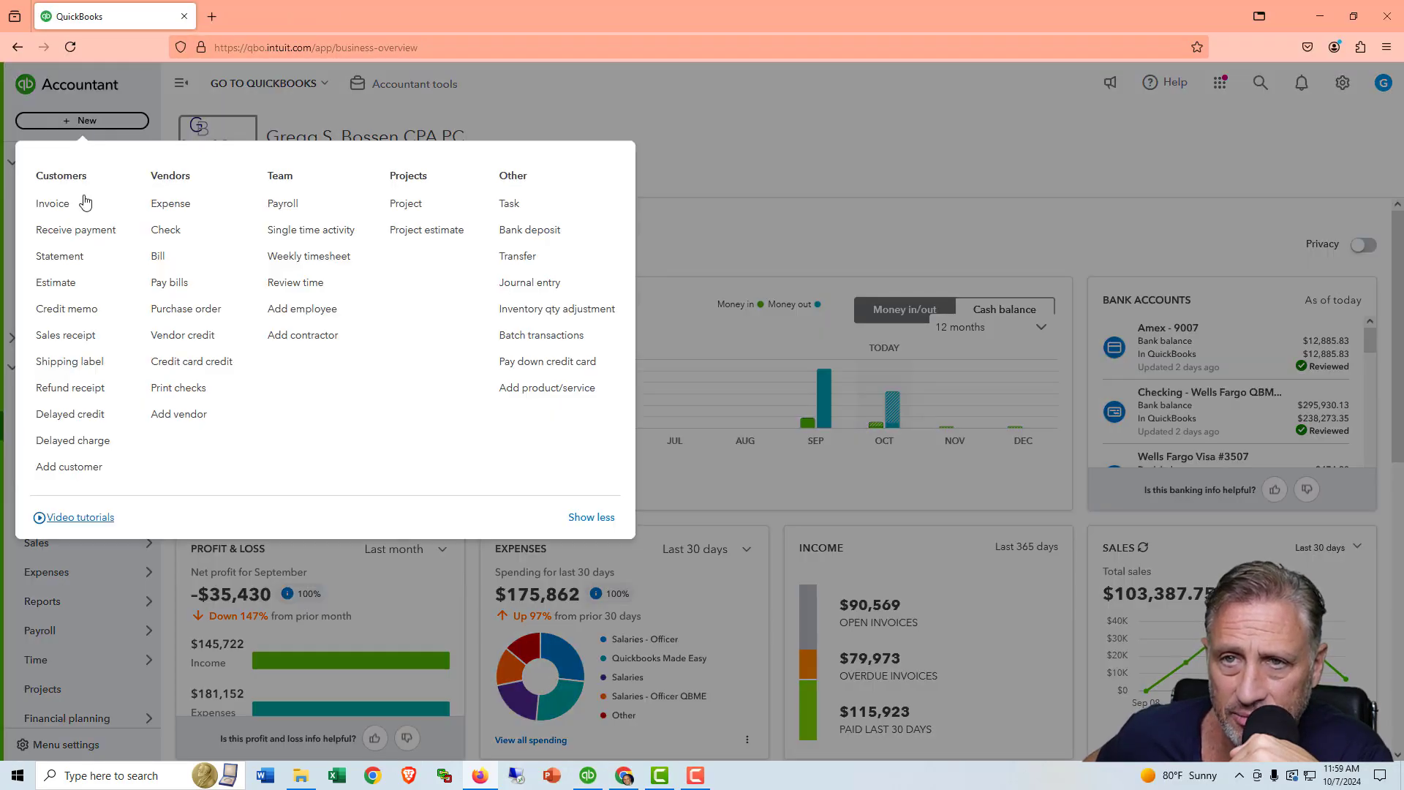
{"action": "left_click", "coordinate": [58, 208]}
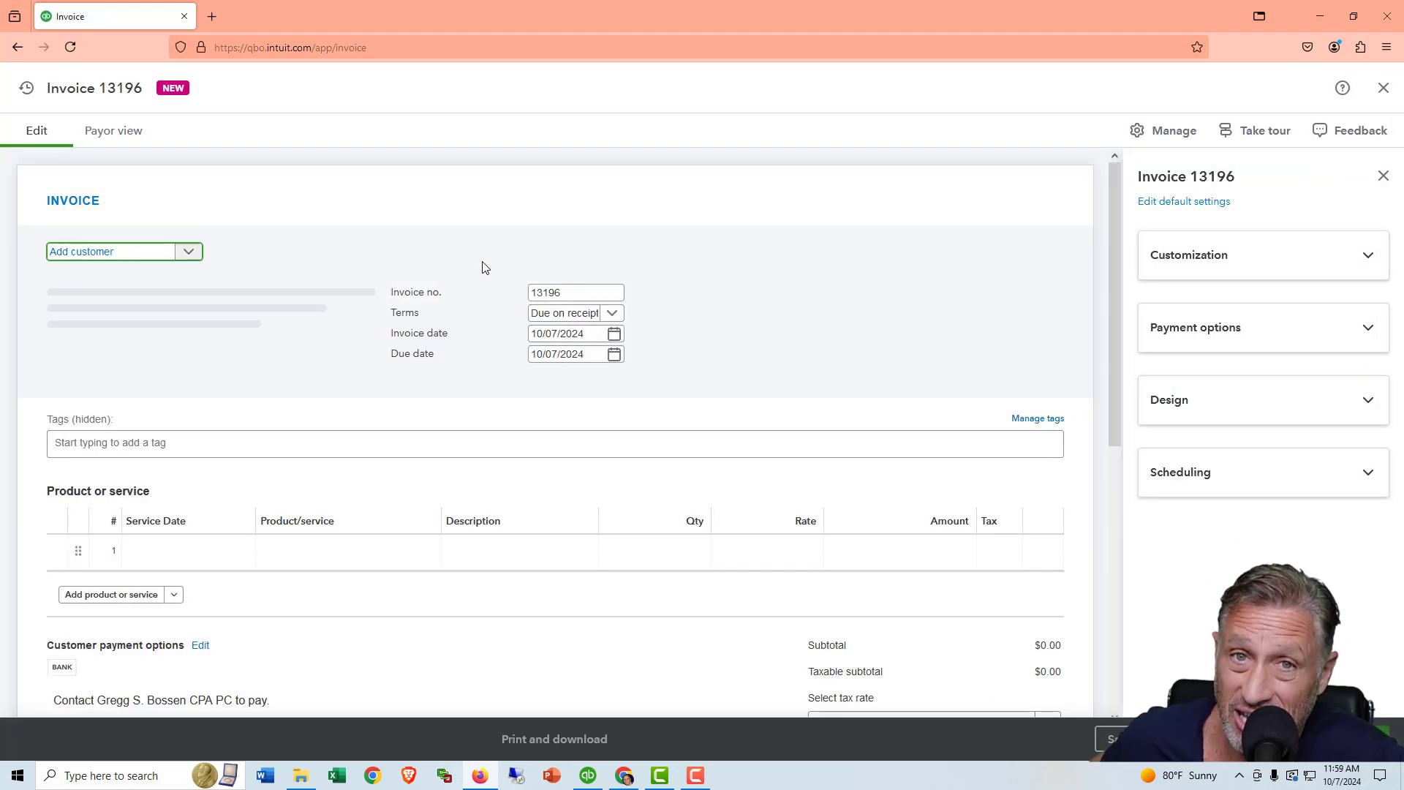
Look over the new invoice's design templates and open the custom form styles list for editing them, restoring the page if needed
{"action": "left_click", "coordinate": [1172, 133]}
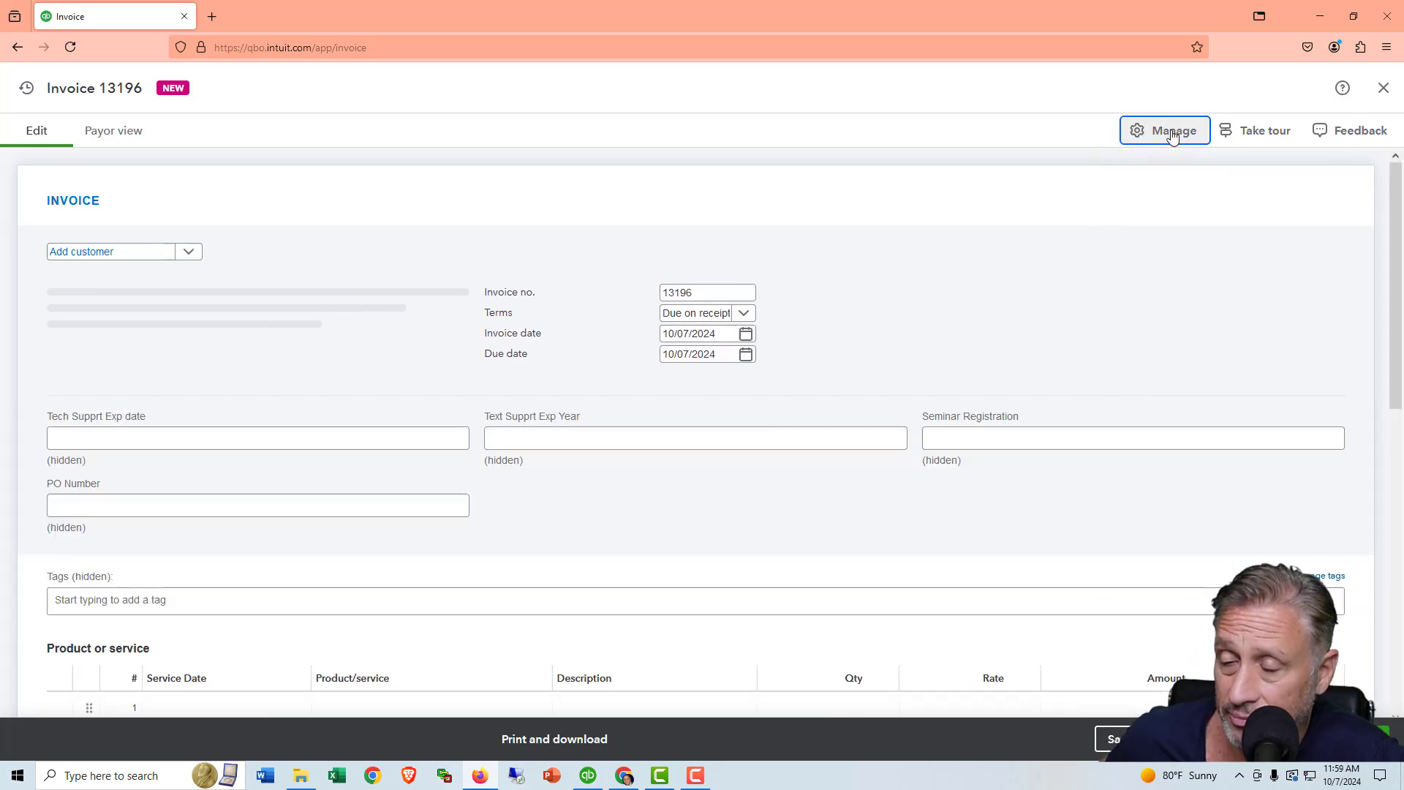
{"action": "left_click", "coordinate": [1172, 133]}
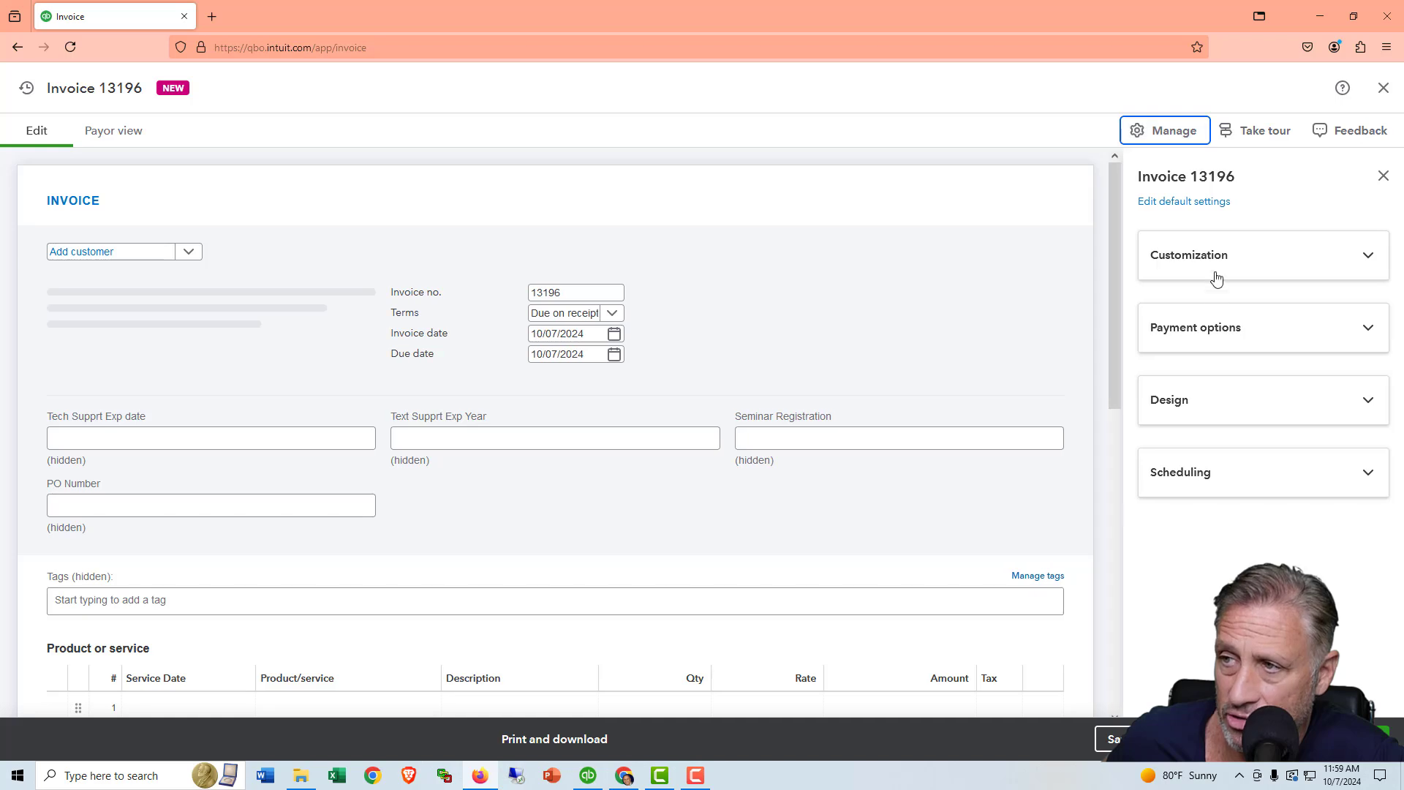
{"action": "left_click", "coordinate": [1182, 399]}
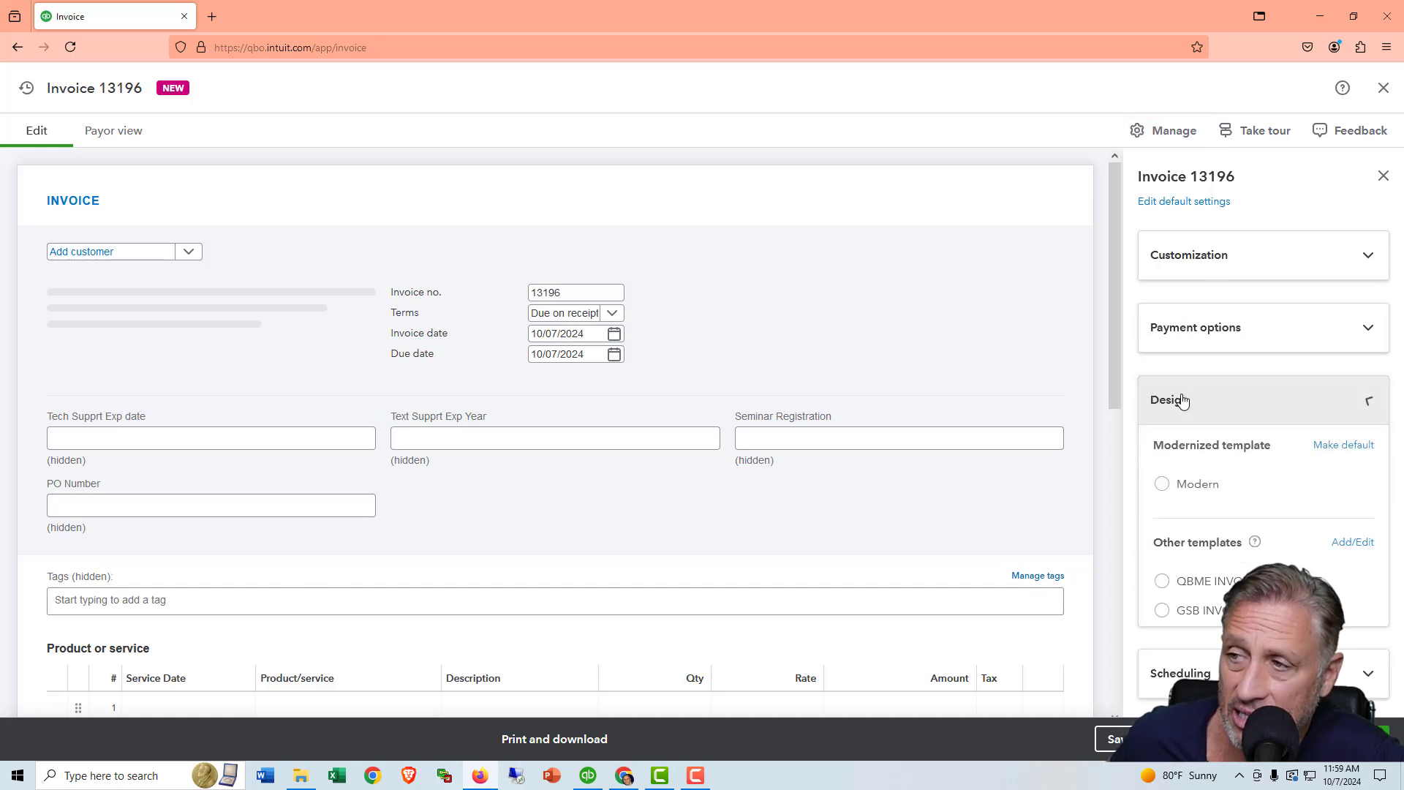
{"action": "scroll", "coordinate": [1190, 416], "scroll_direction": "down", "scroll_amount": 2}
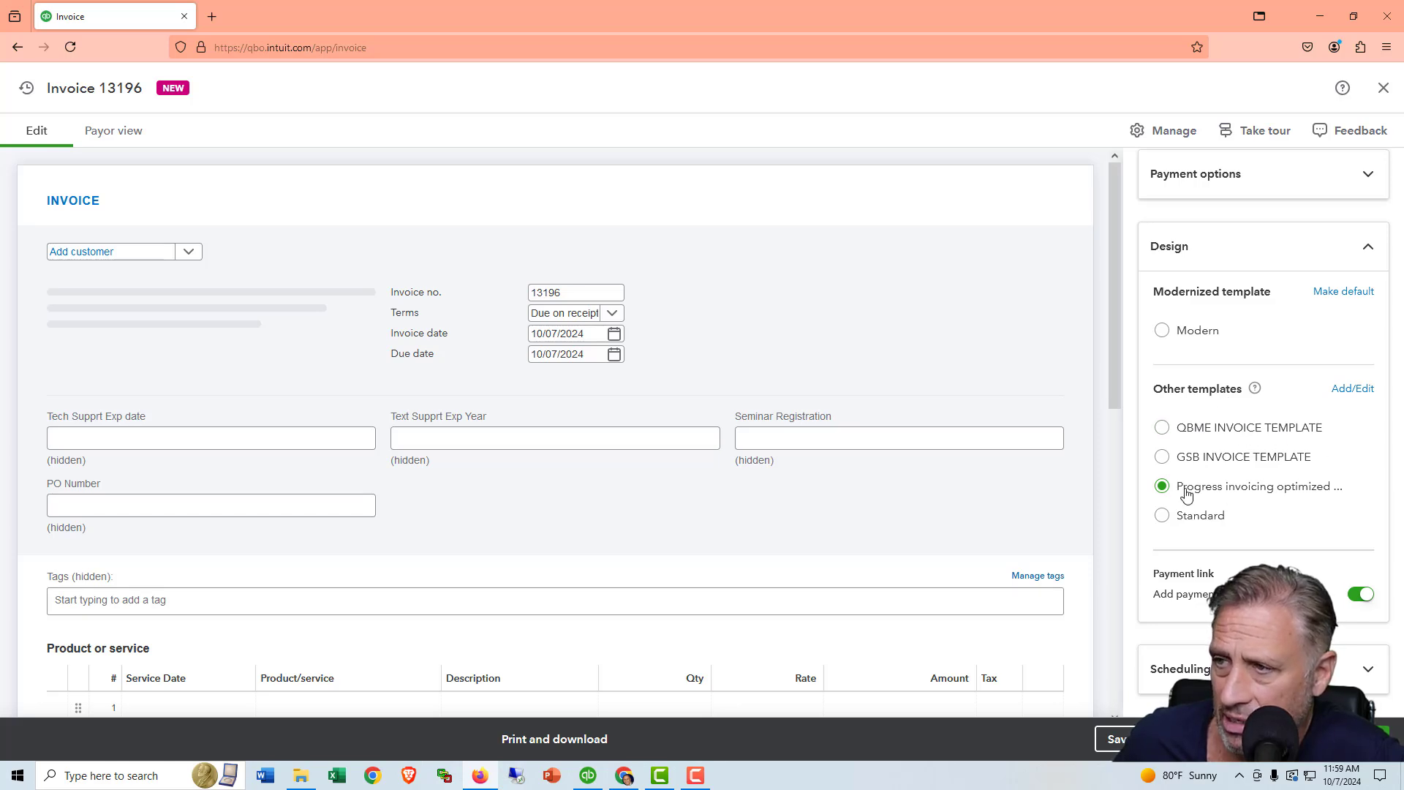
{"action": "left_click", "coordinate": [1352, 389]}
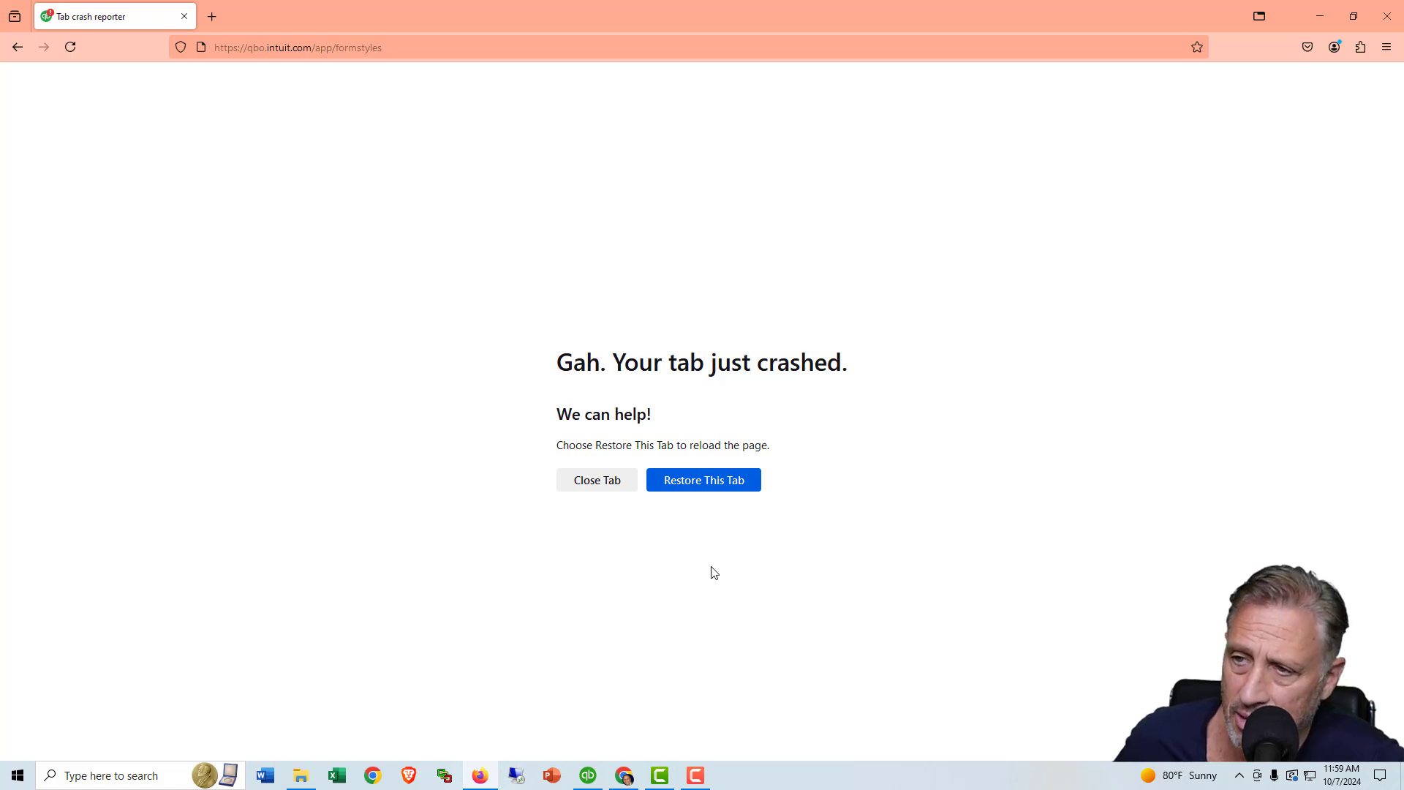
{"action": "left_click", "coordinate": [699, 480]}
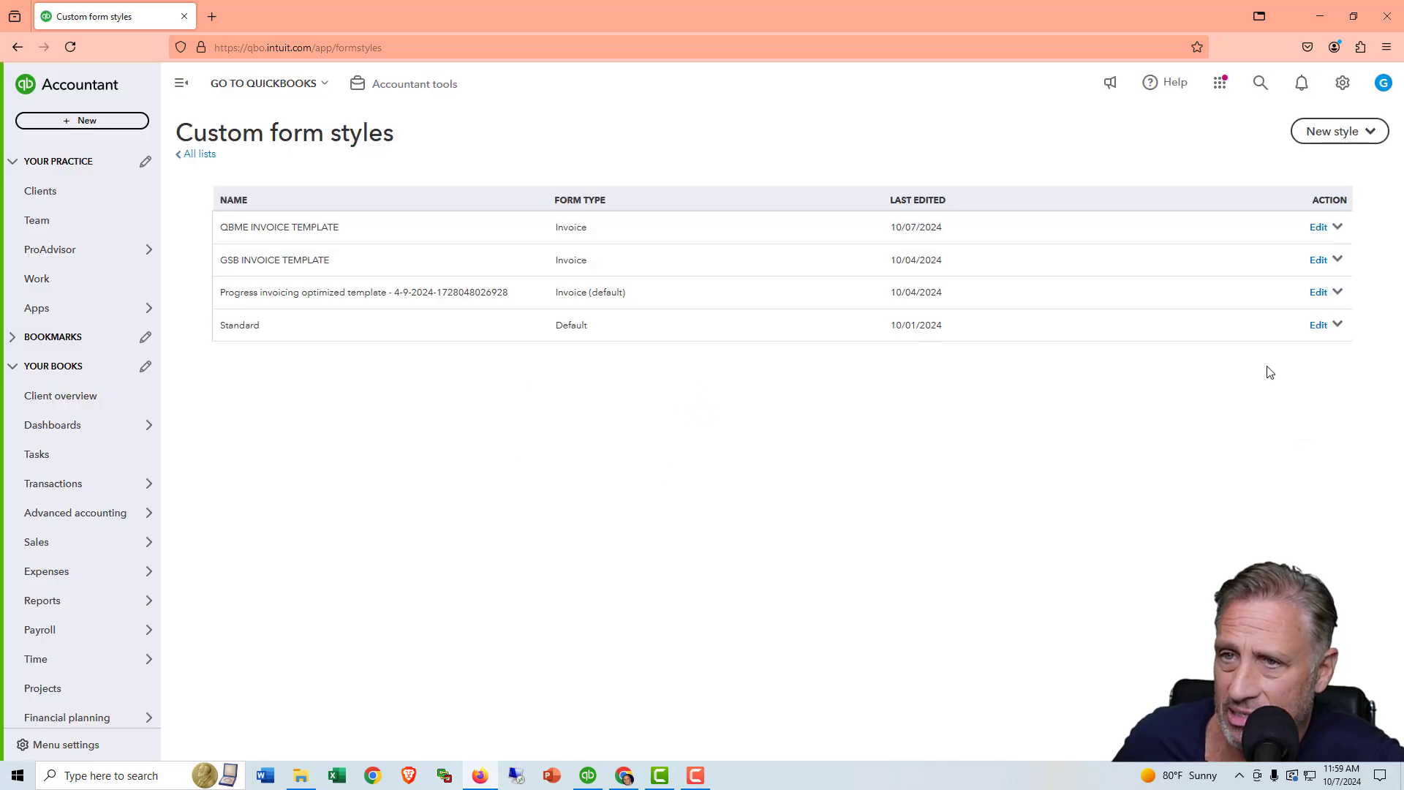
Open the QBME INVOICE TEMPLATE for editing and set its accent color to #23297a
{"action": "left_click", "coordinate": [1318, 227]}
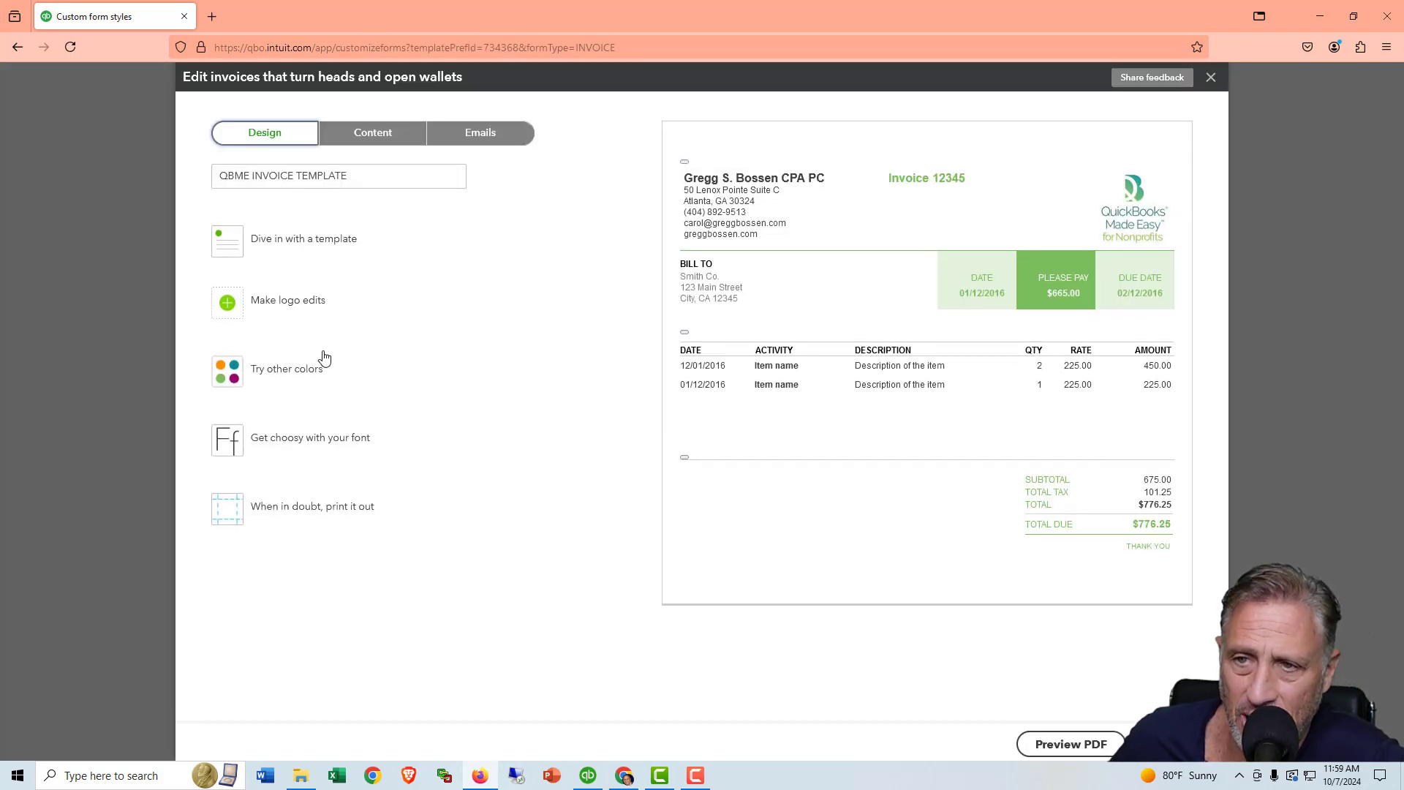
{"action": "left_click", "coordinate": [302, 372]}
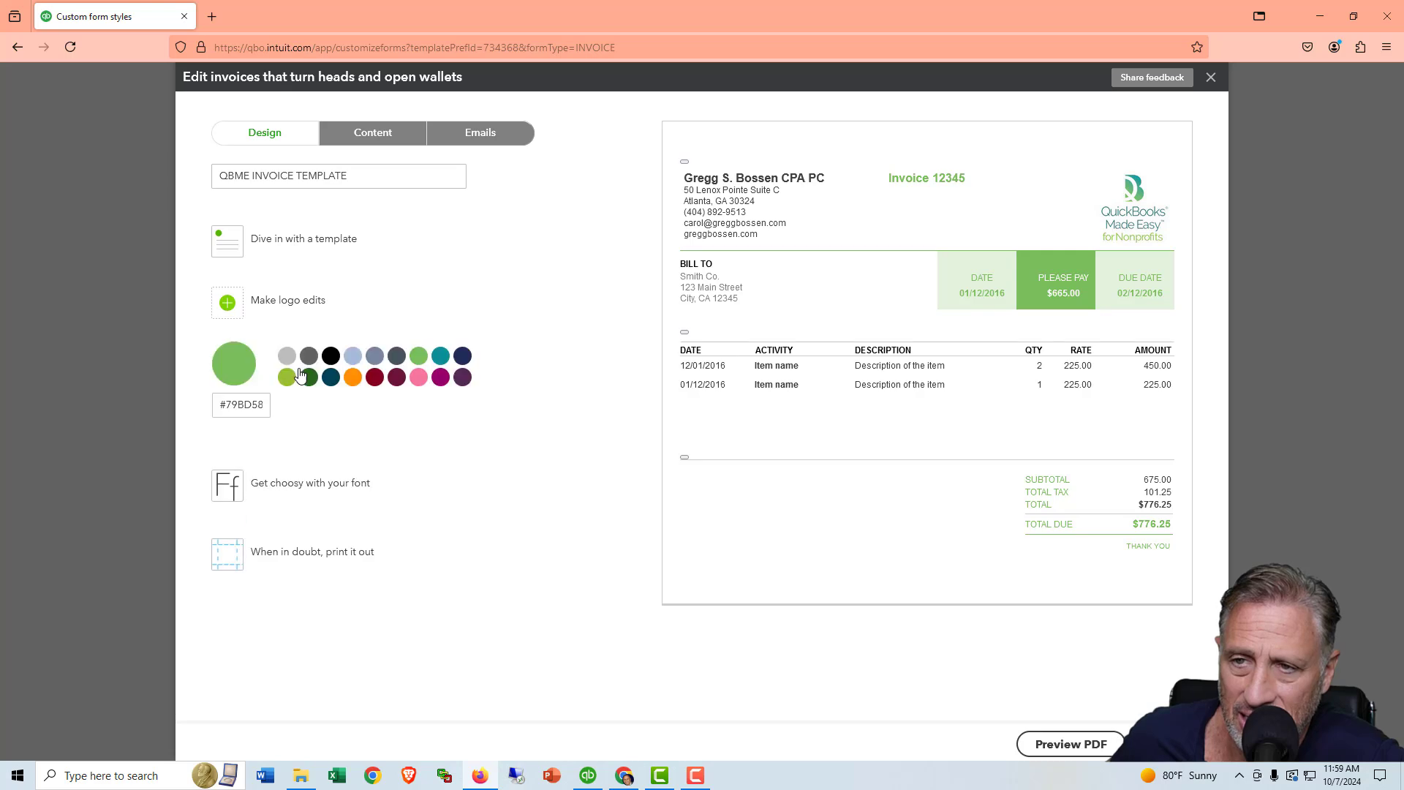
{"action": "left_click_drag", "start_coordinate": [263, 404], "coordinate": [217, 408]}
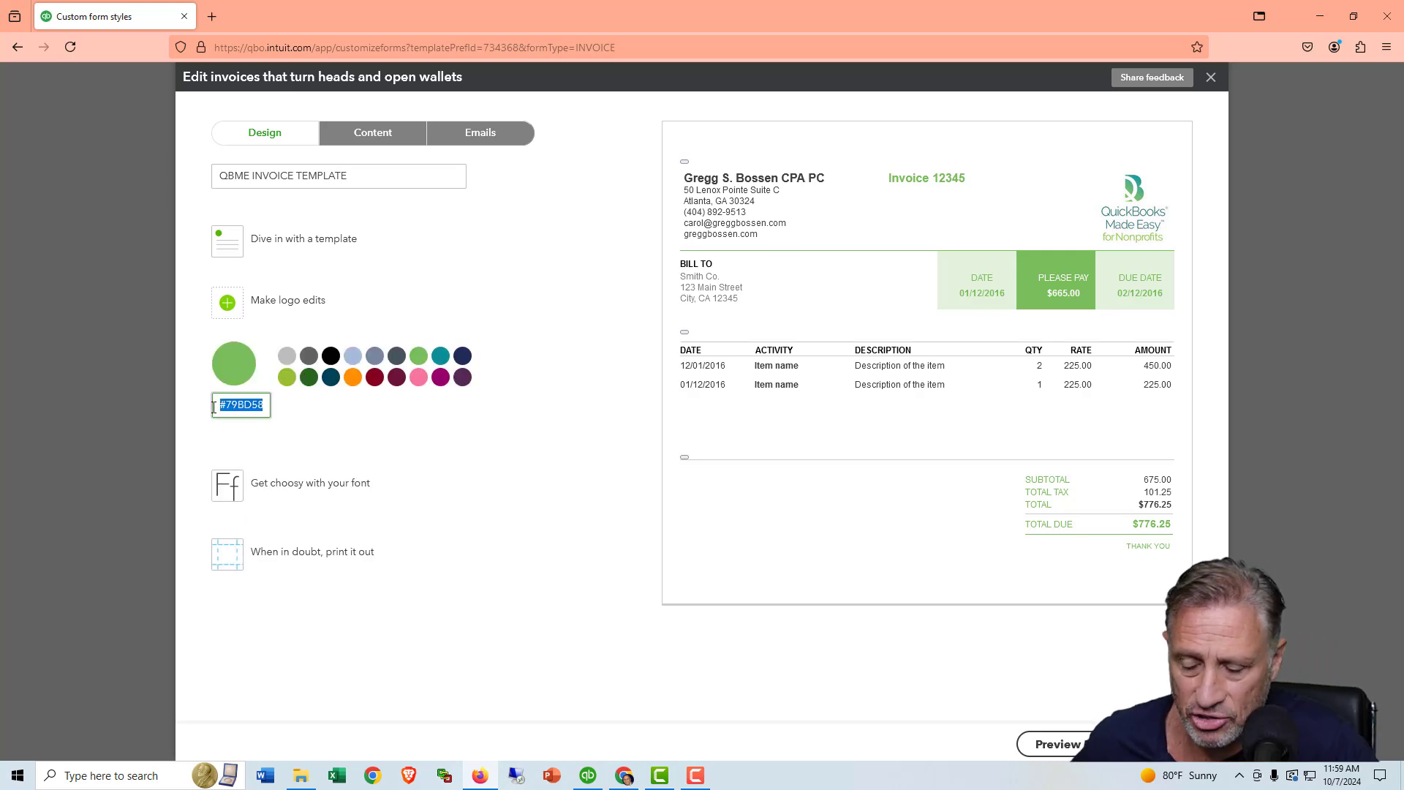
{"action": "type", "text": "#23297a"}
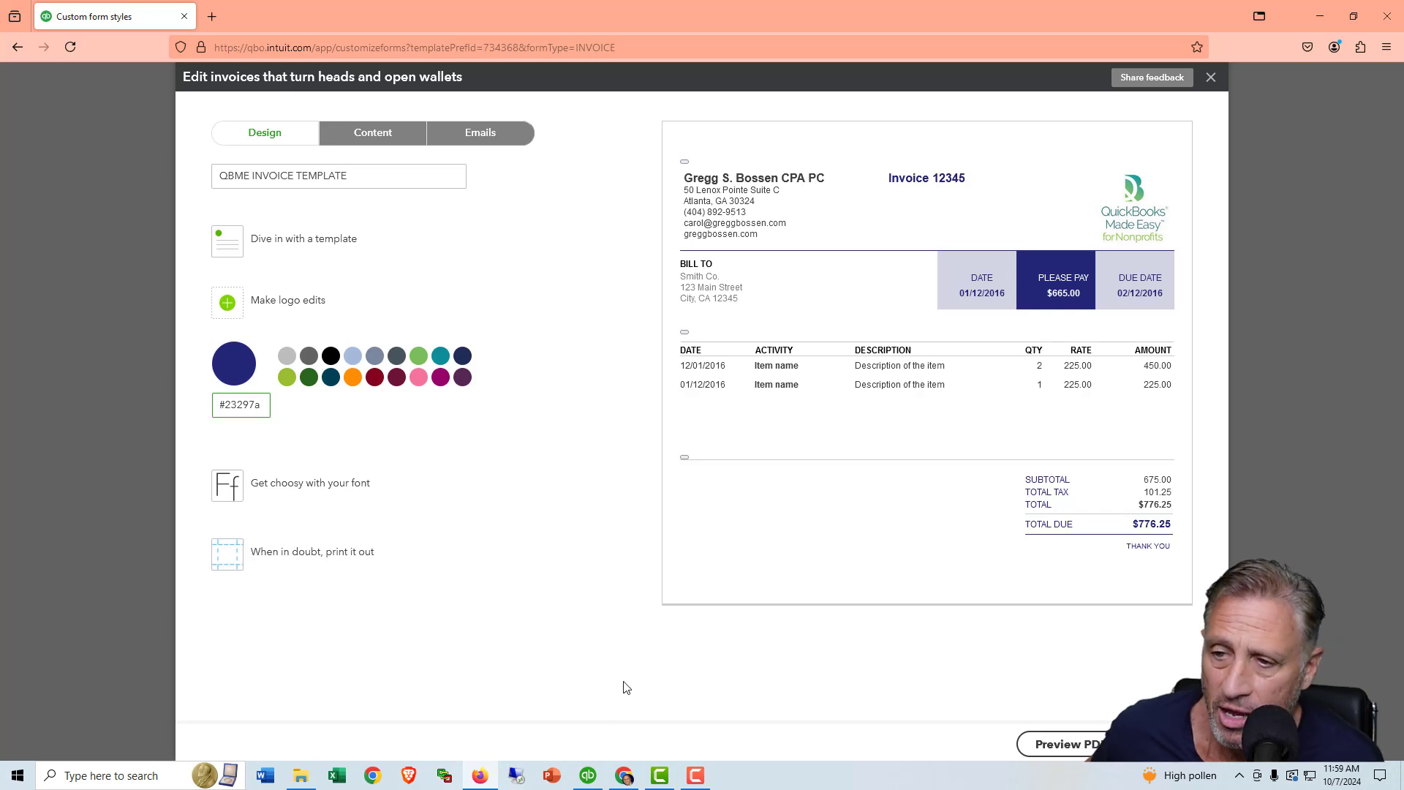
Switch to QuickBooks Desktop, open the invoice template in the Layout Designer, and select the company address and Bill To fields
{"action": "left_click", "coordinate": [590, 775]}
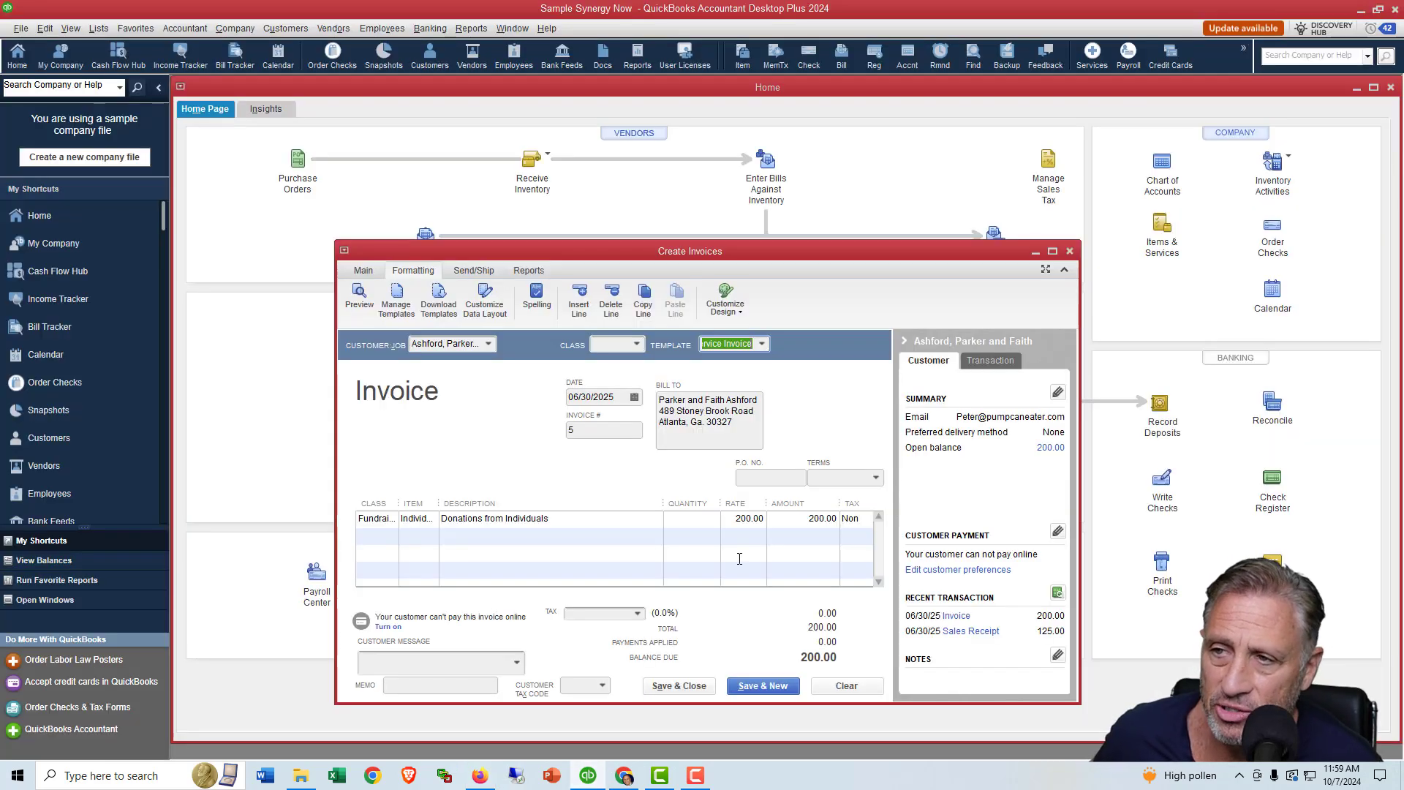
{"action": "left_click", "coordinate": [489, 304]}
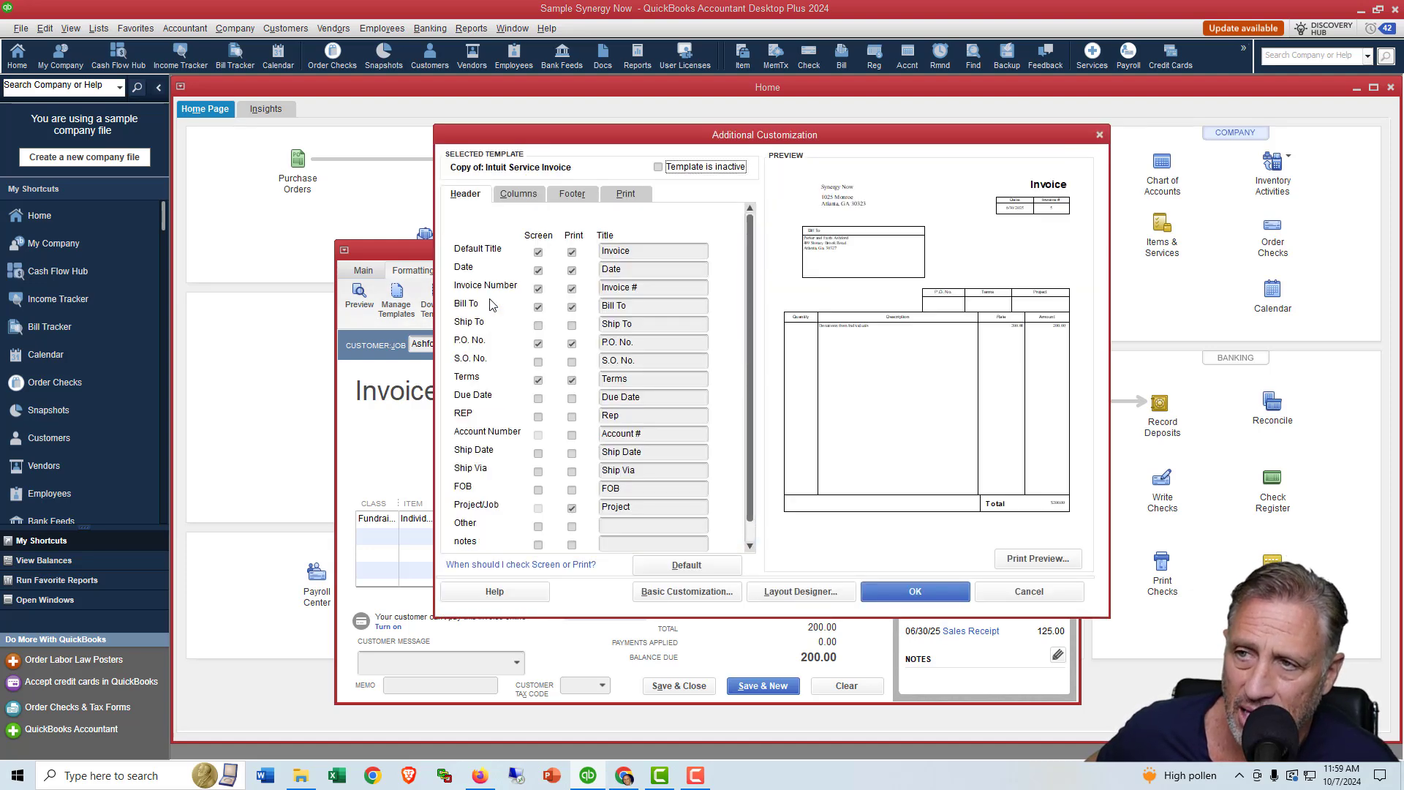
{"action": "left_click", "coordinate": [788, 594]}
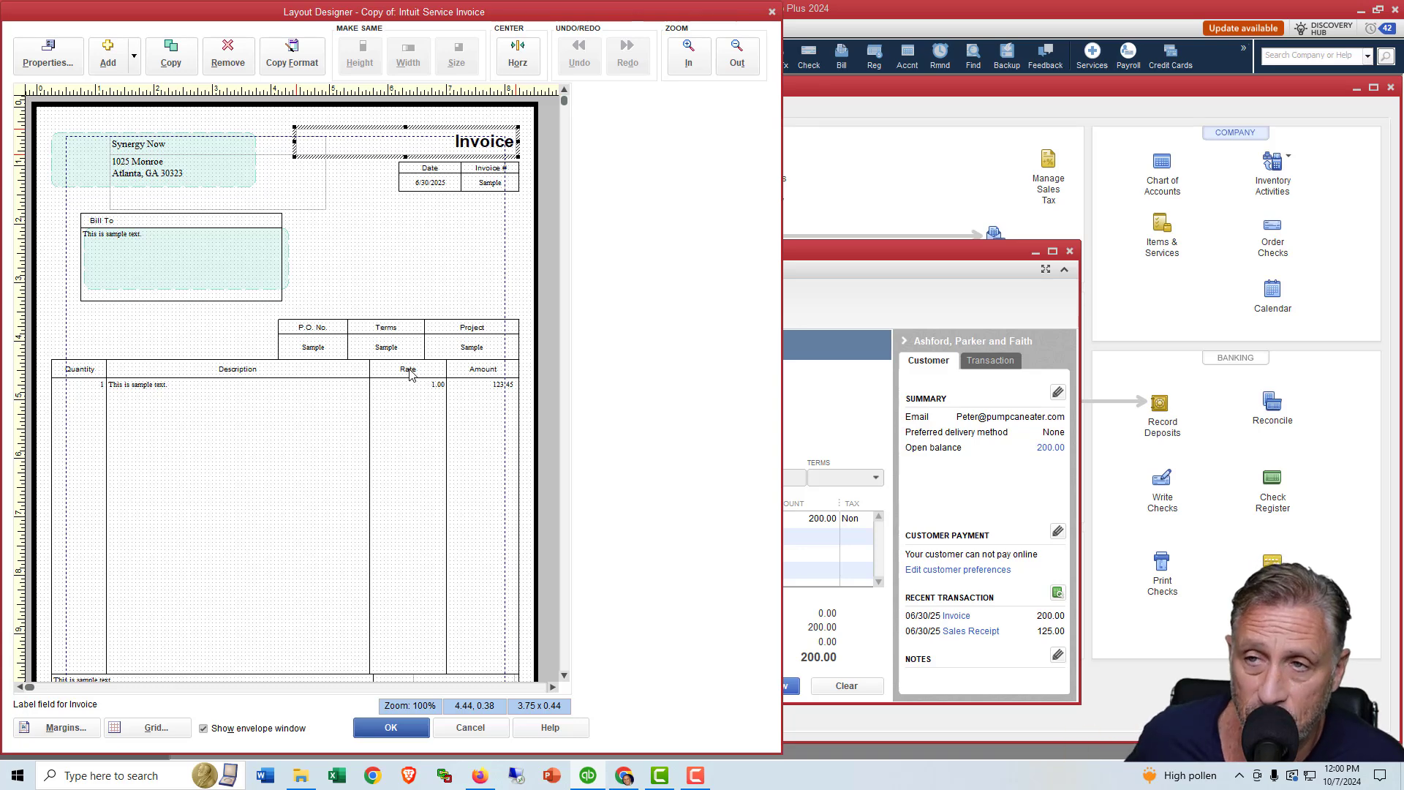
{"action": "left_click", "coordinate": [177, 150]}
{"action": "left_click", "coordinate": [181, 257]}
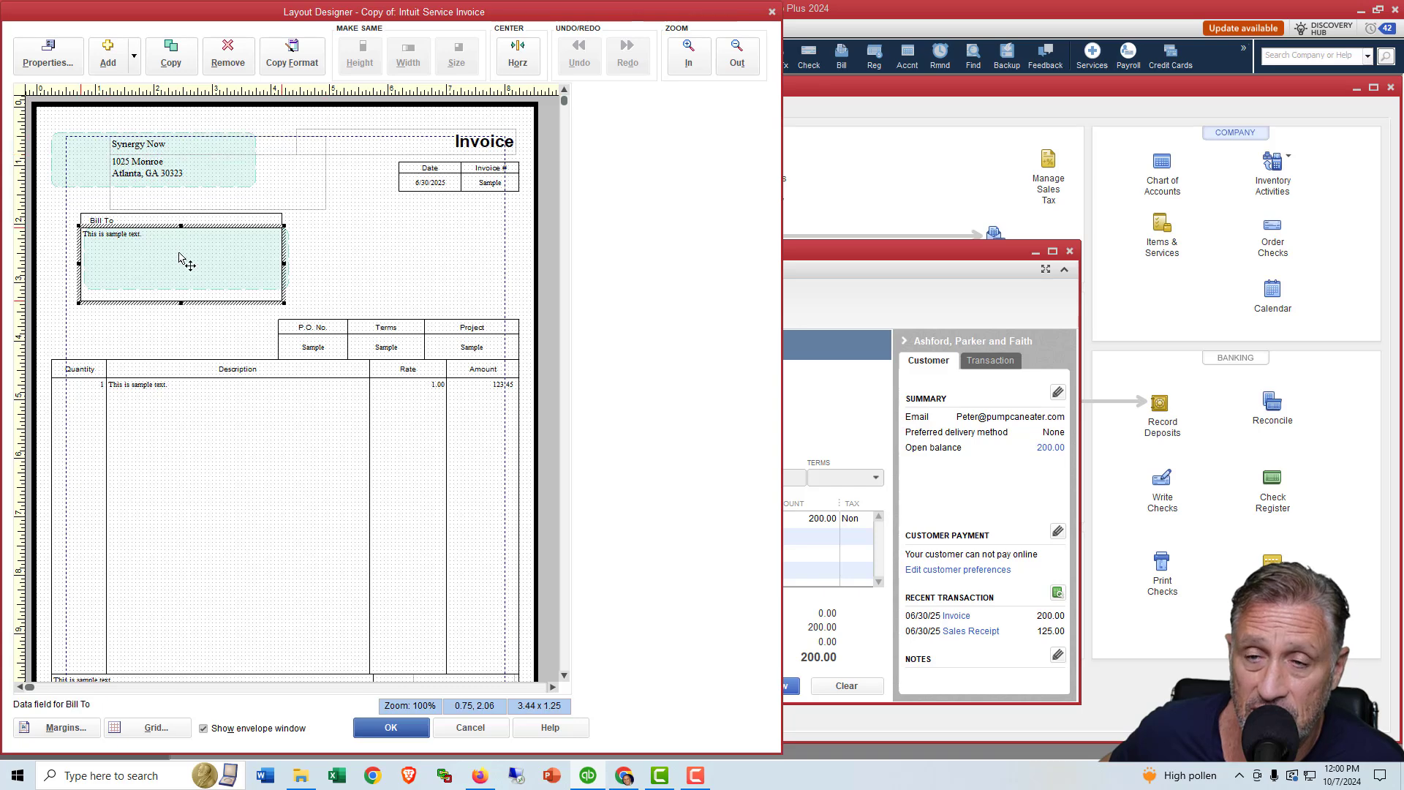
Change the text color of the Company Name field on the invoice layout to bright yellow from the basic colors
{"action": "double_click", "coordinate": [176, 152]}
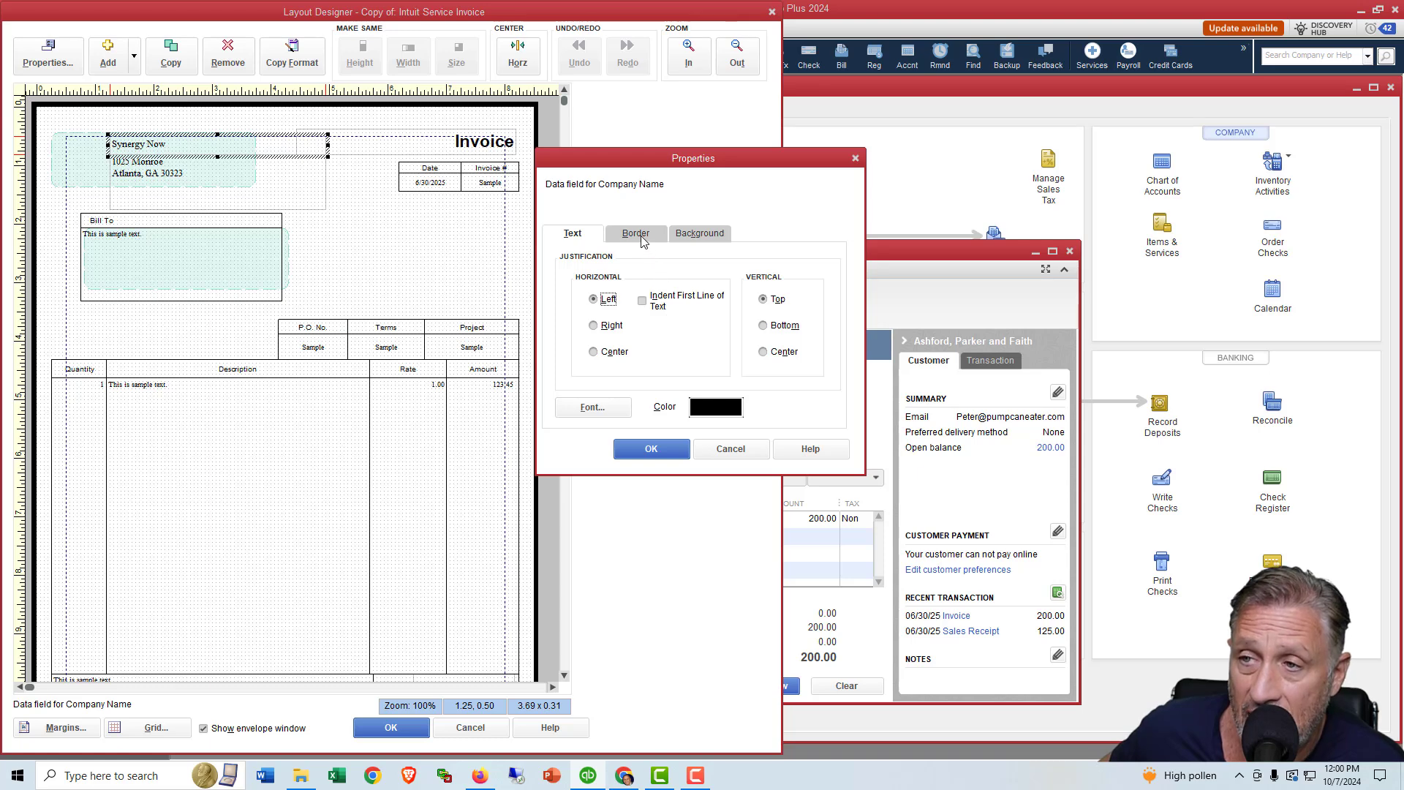
{"action": "left_click", "coordinate": [721, 407]}
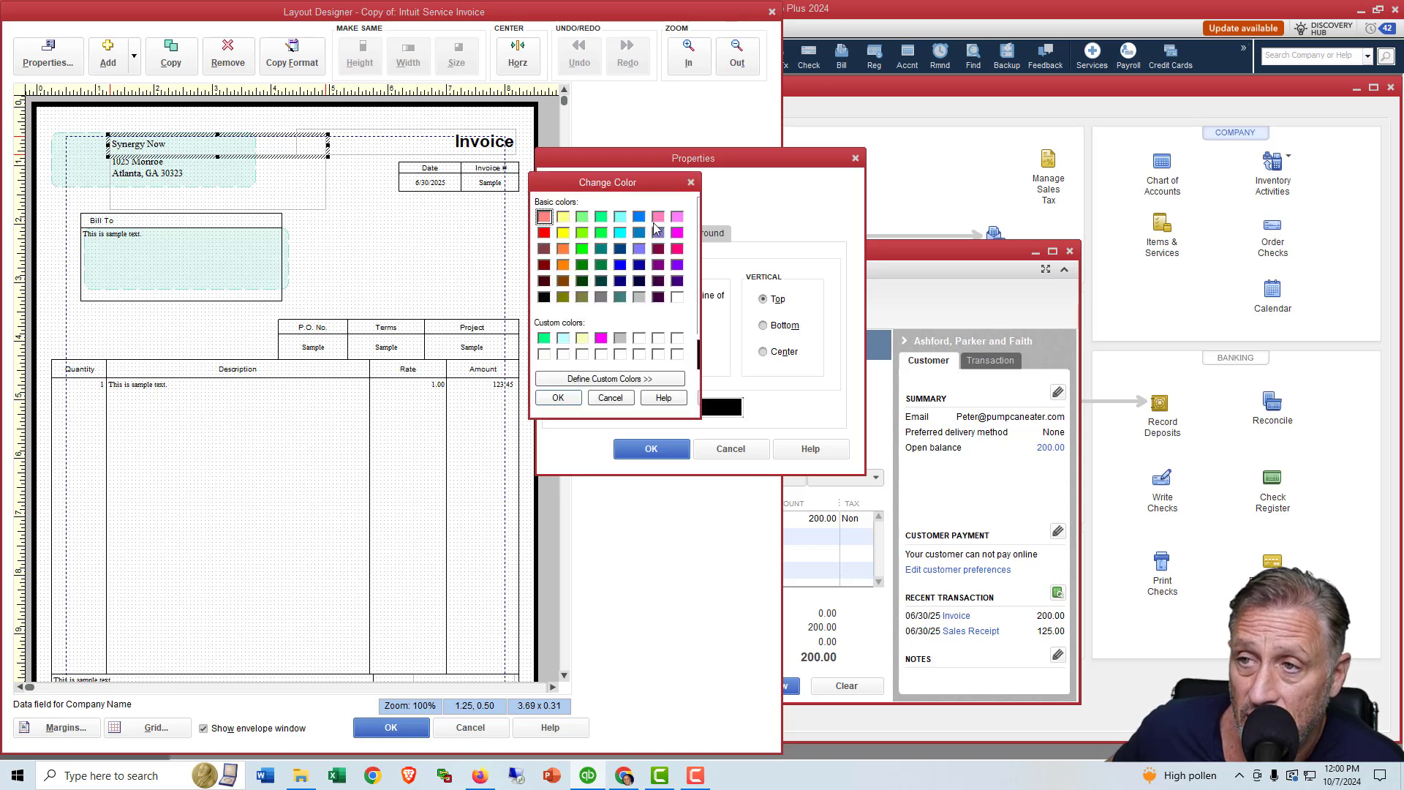
{"action": "left_click", "coordinate": [656, 219]}
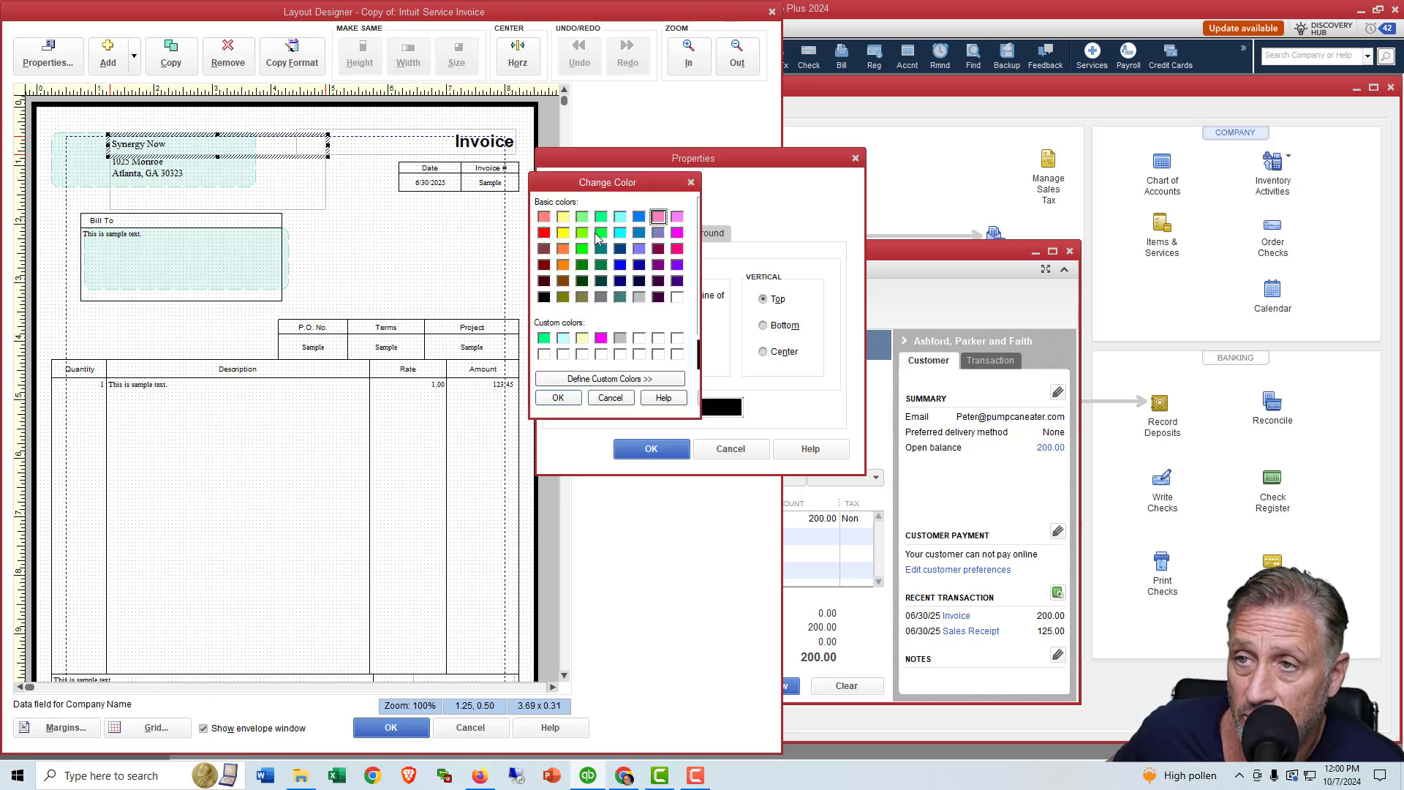
{"action": "left_click", "coordinate": [565, 234]}
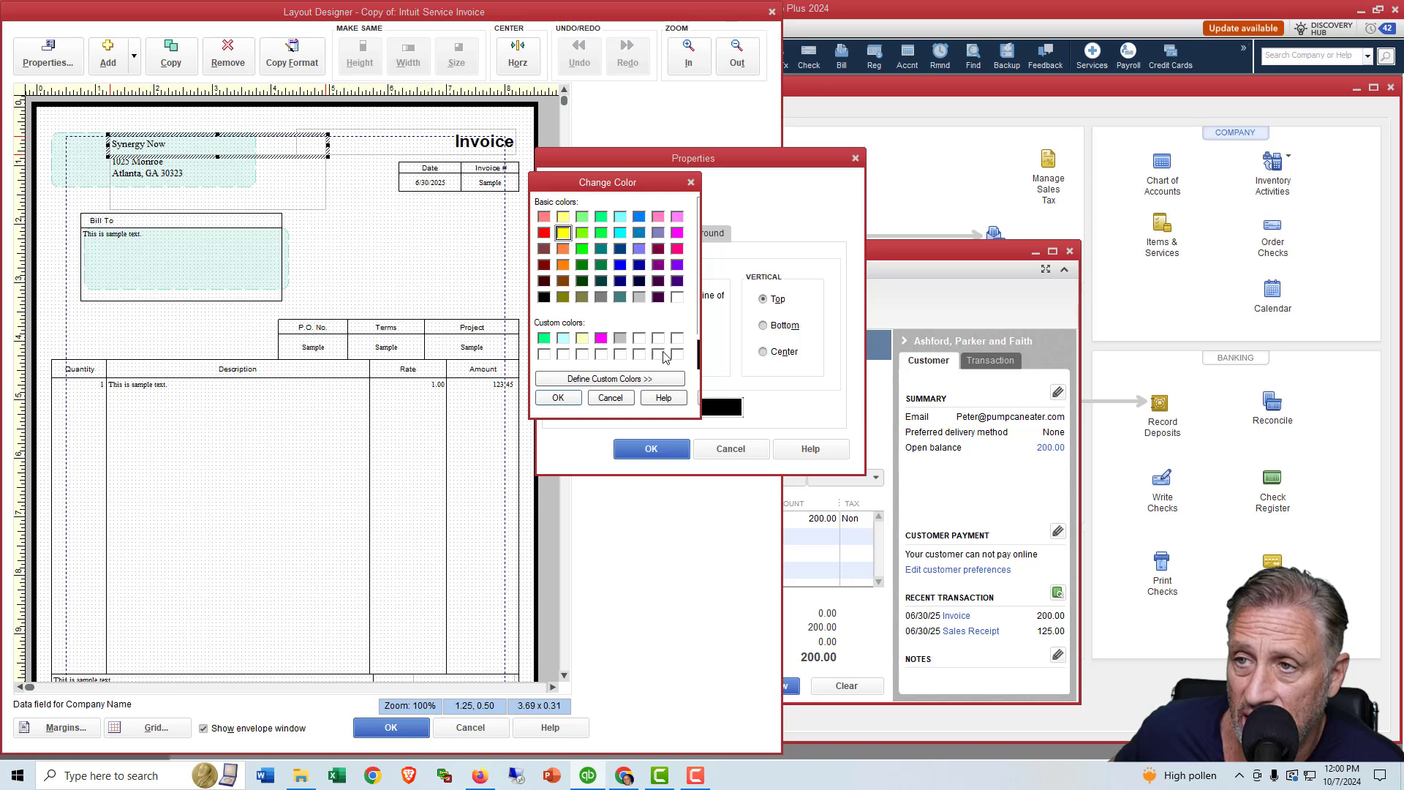
{"action": "left_click", "coordinate": [558, 397]}
{"action": "left_click", "coordinate": [652, 449]}
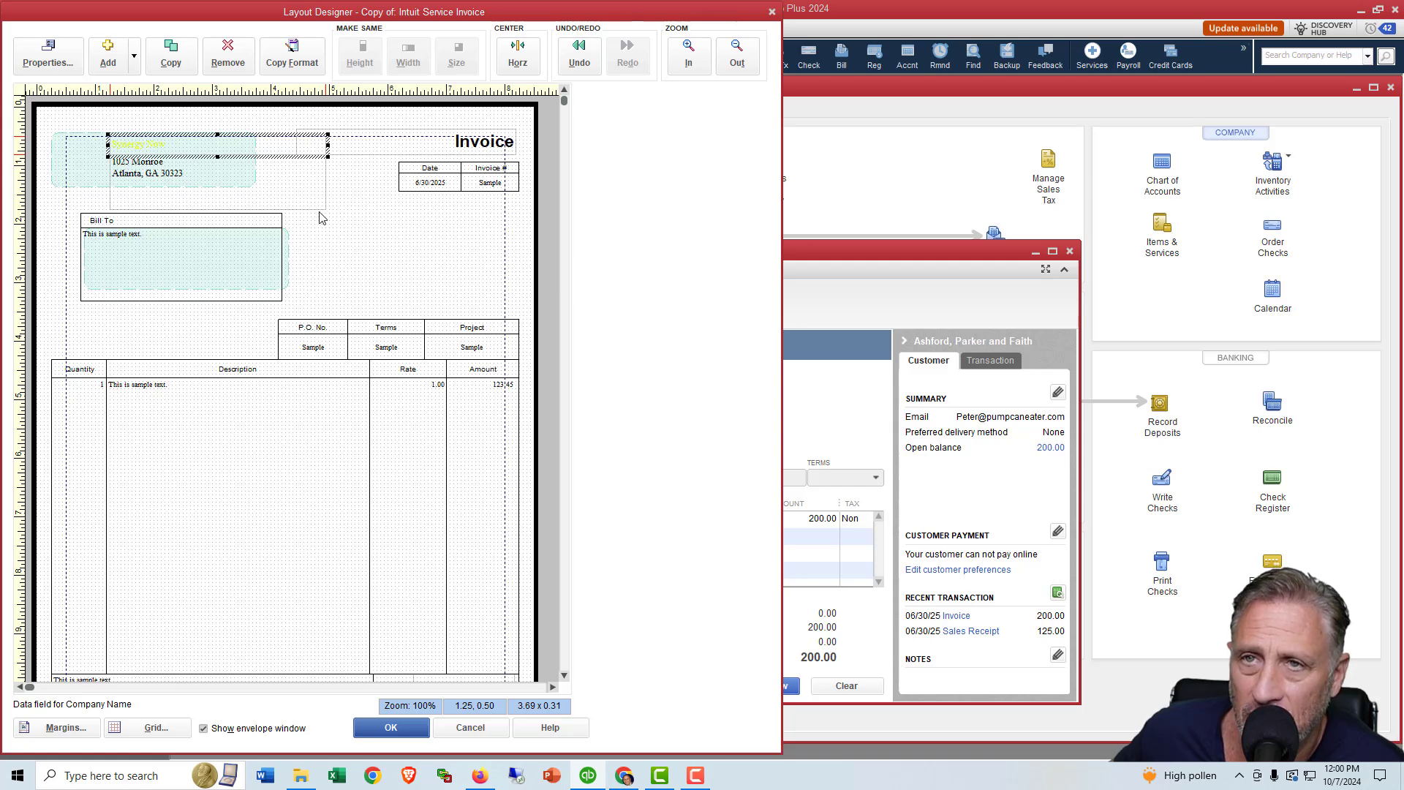
{"action": "left_click", "coordinate": [135, 58]}
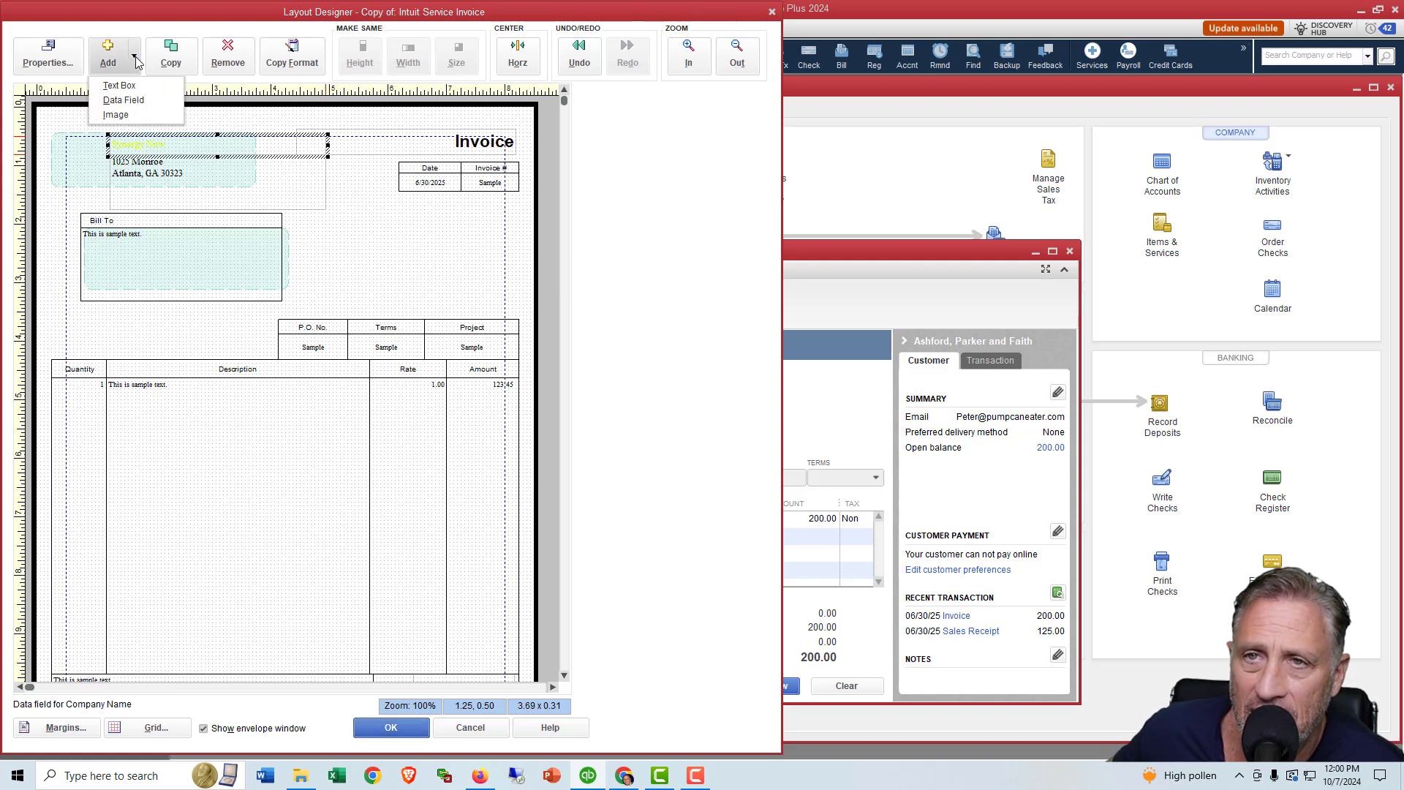
{"action": "left_click", "coordinate": [117, 116]}
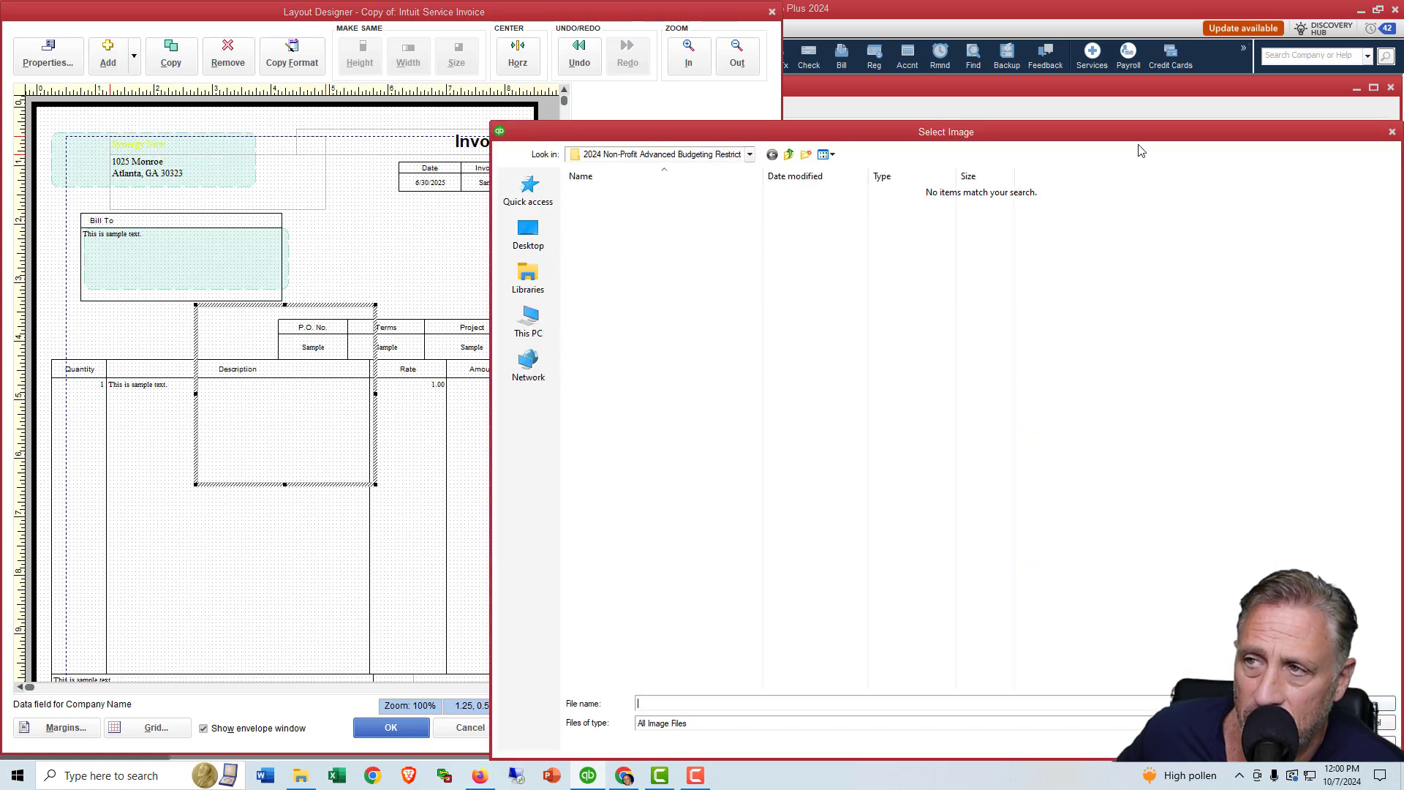
{"action": "left_click_drag", "start_coordinate": [1131, 137], "coordinate": [936, 163]}
{"action": "left_click", "coordinate": [1195, 155]}
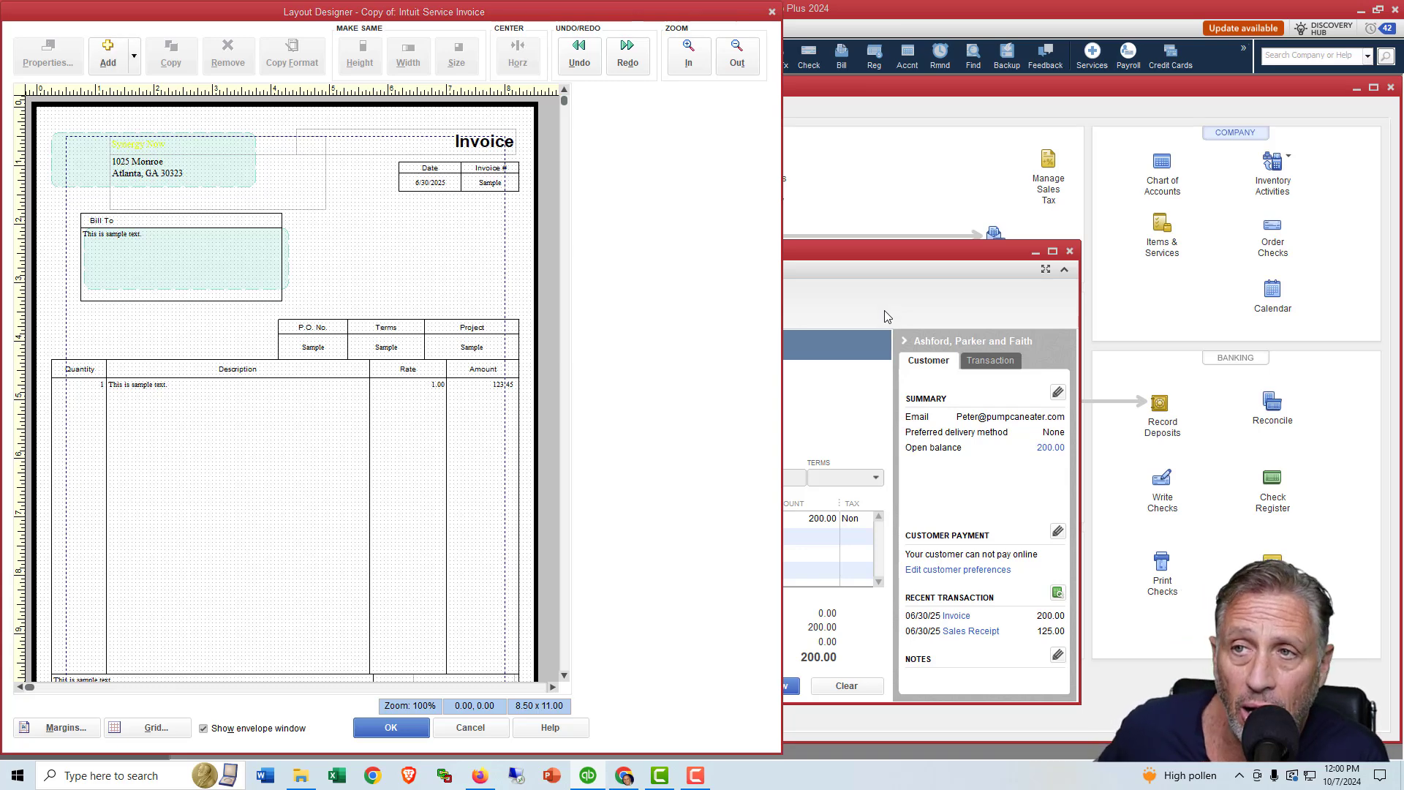
Switch to the Chrome window and open the Live Webinars page of the QuickBooks Made Easy for Nonprofits website
{"action": "key", "text": "alt+Tab"}
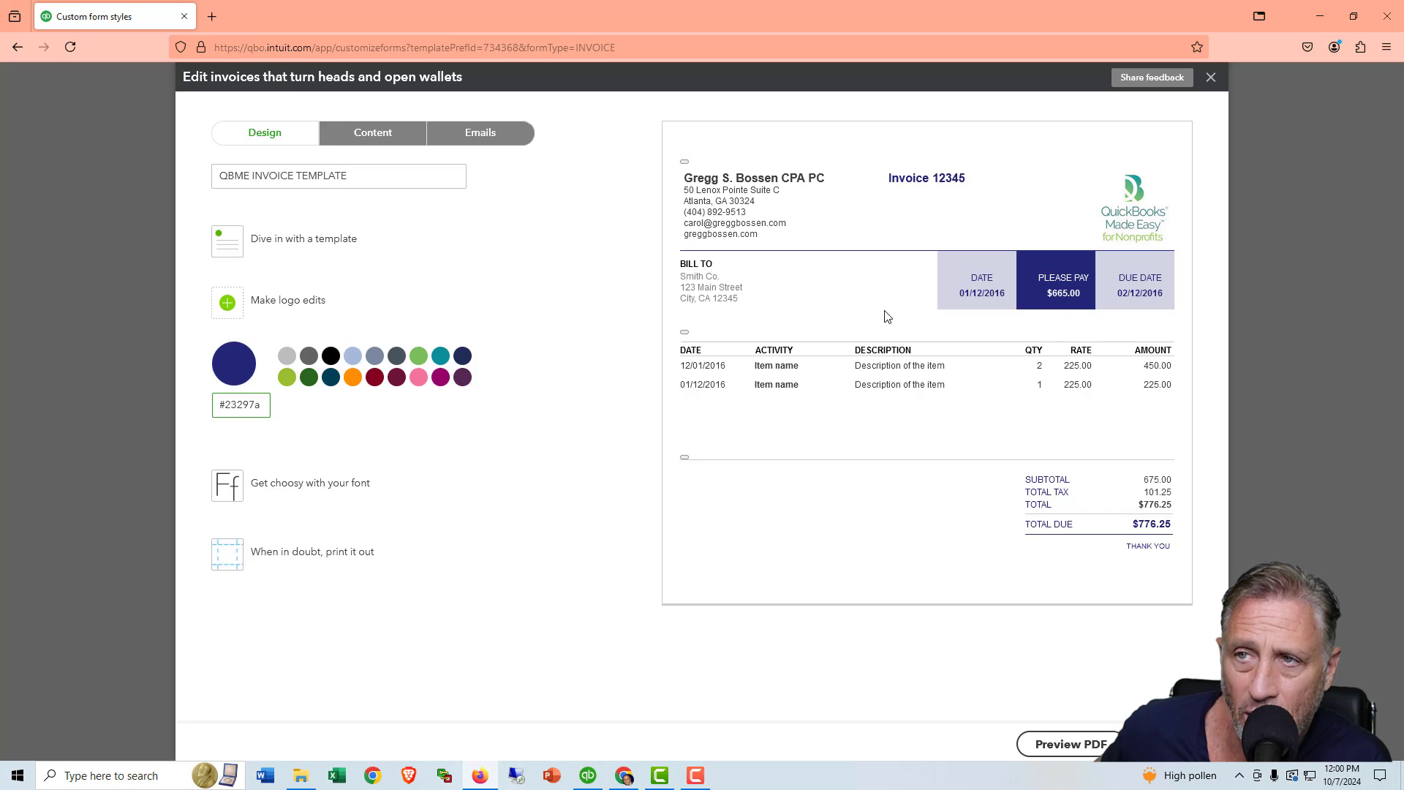
{"action": "key", "text": "alt+Tab"}
{"action": "key", "text": "Tab"}
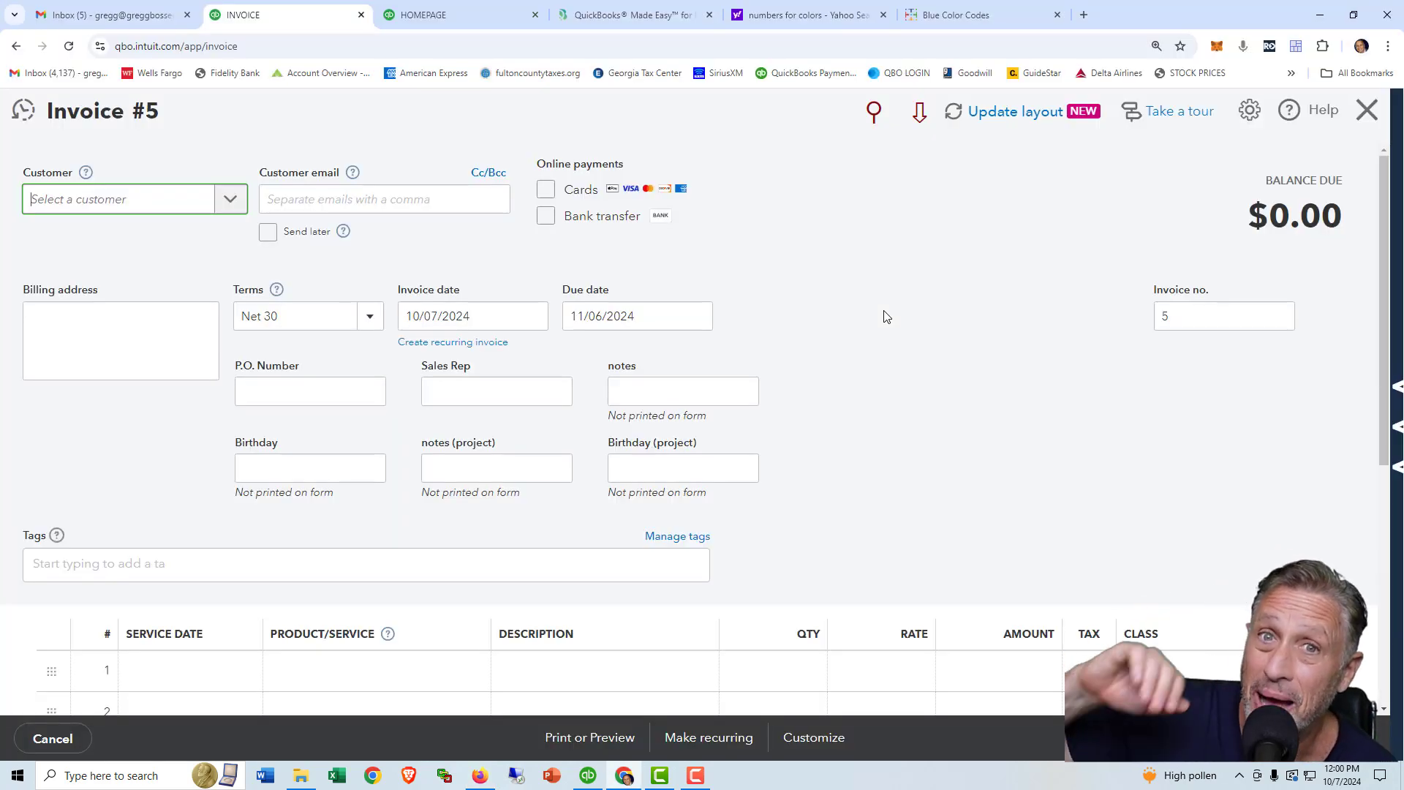
{"action": "left_click", "coordinate": [587, 10]}
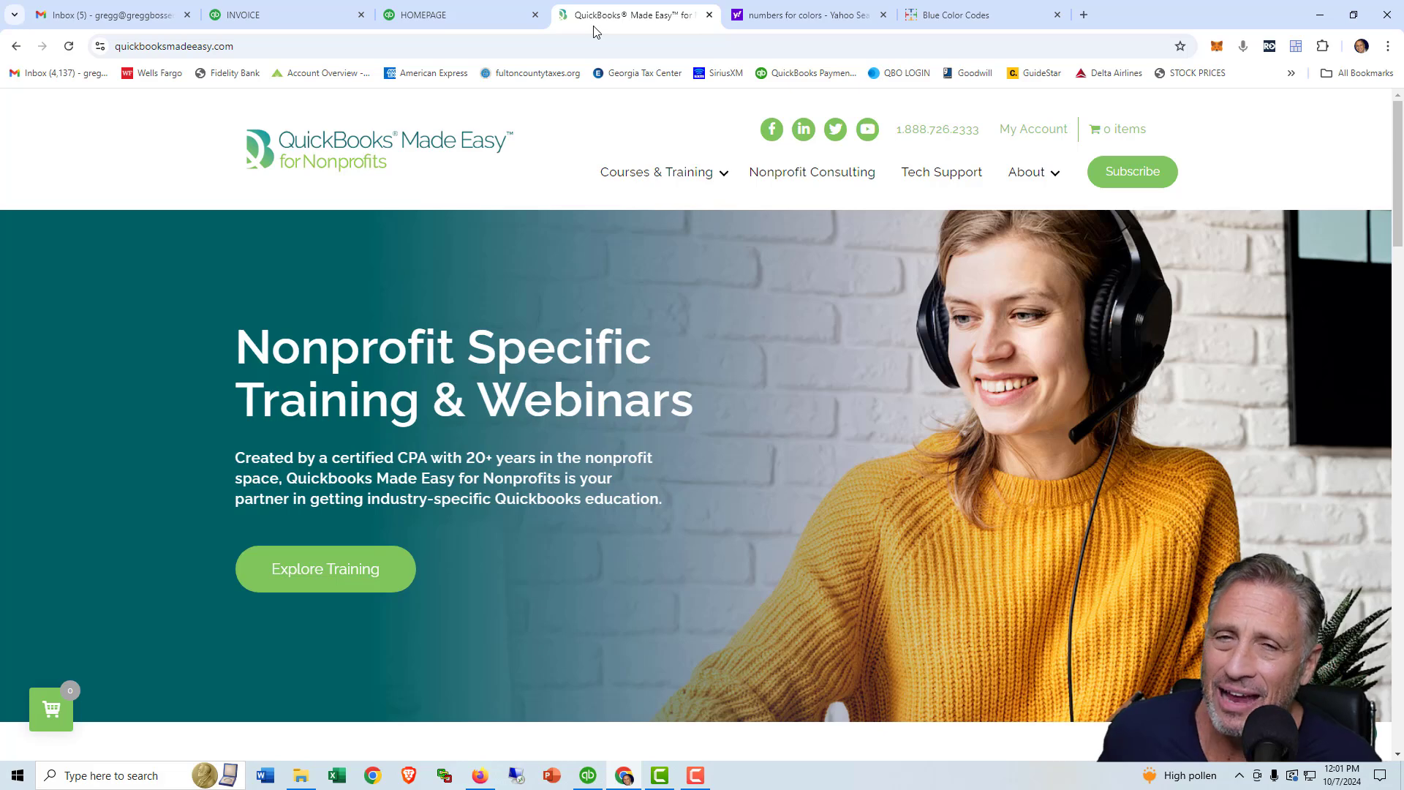
{"action": "mouse_move", "coordinate": [720, 173]}
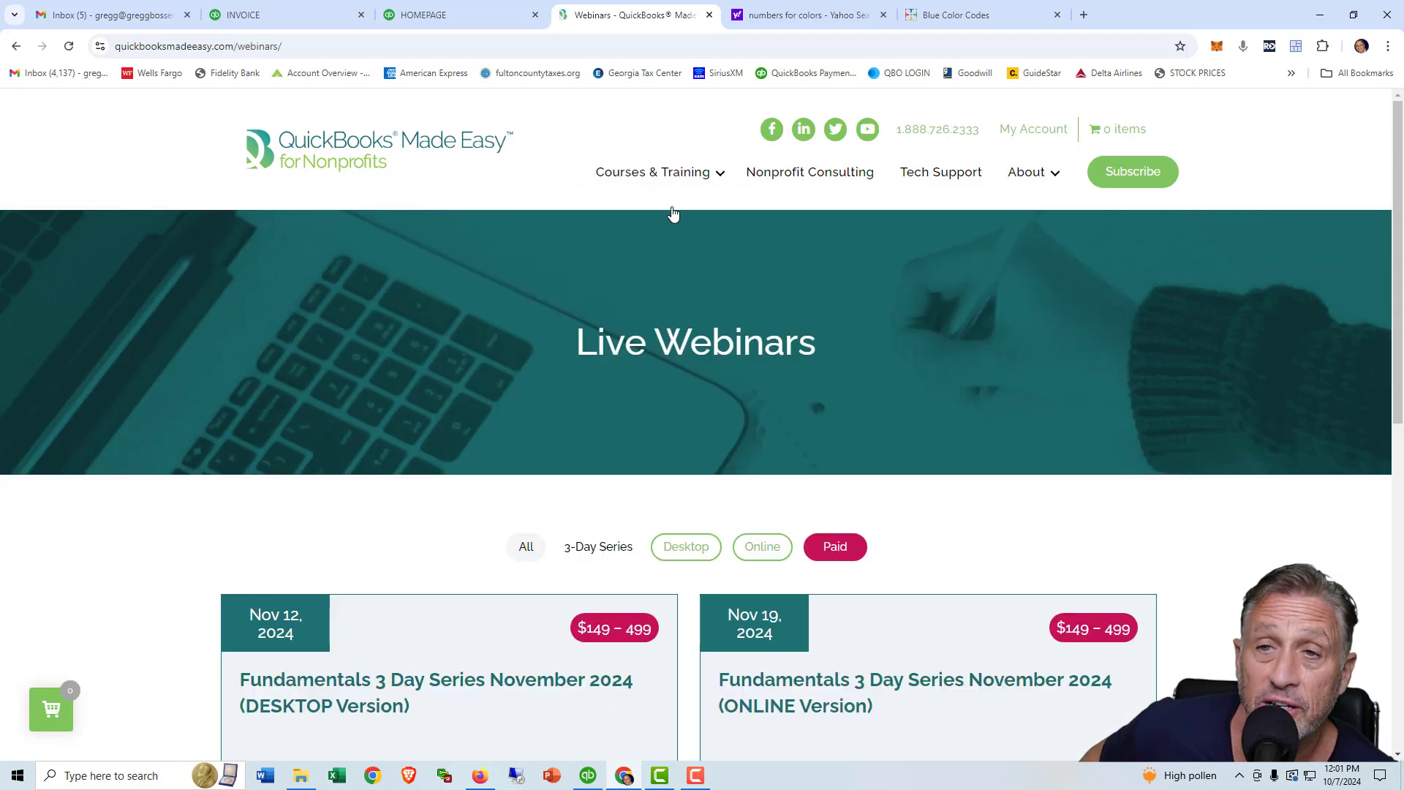
Open the Fundamentals 3 Day Series November 2024 (ONLINE Version) event and review its Day 2 topics and ticket options
{"action": "scroll", "coordinate": [685, 232], "scroll_direction": "down", "scroll_amount": 1}
{"action": "scroll", "coordinate": [685, 233], "scroll_direction": "down", "scroll_amount": 4}
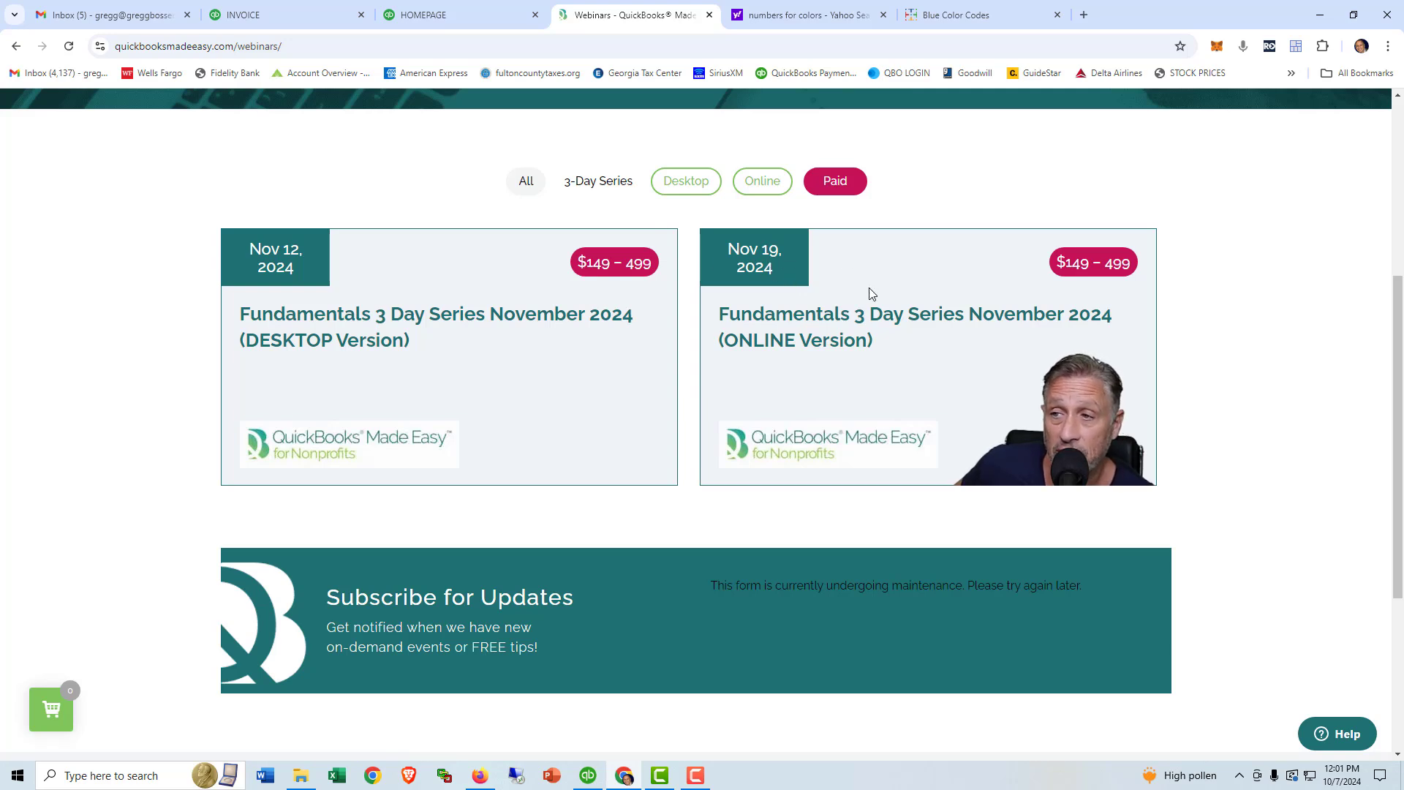
{"action": "left_click", "coordinate": [870, 322]}
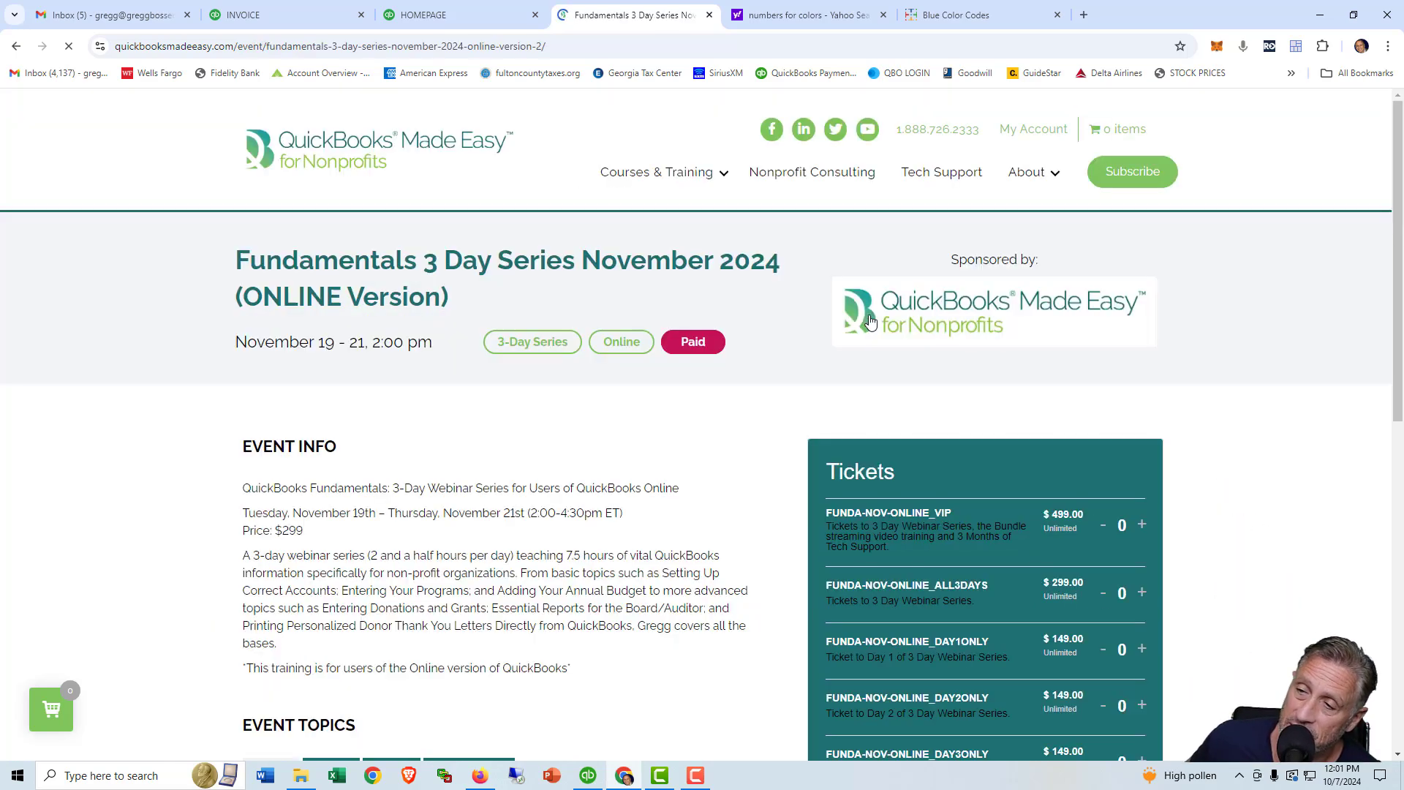
{"action": "scroll", "coordinate": [853, 323], "scroll_direction": "down", "scroll_amount": 3}
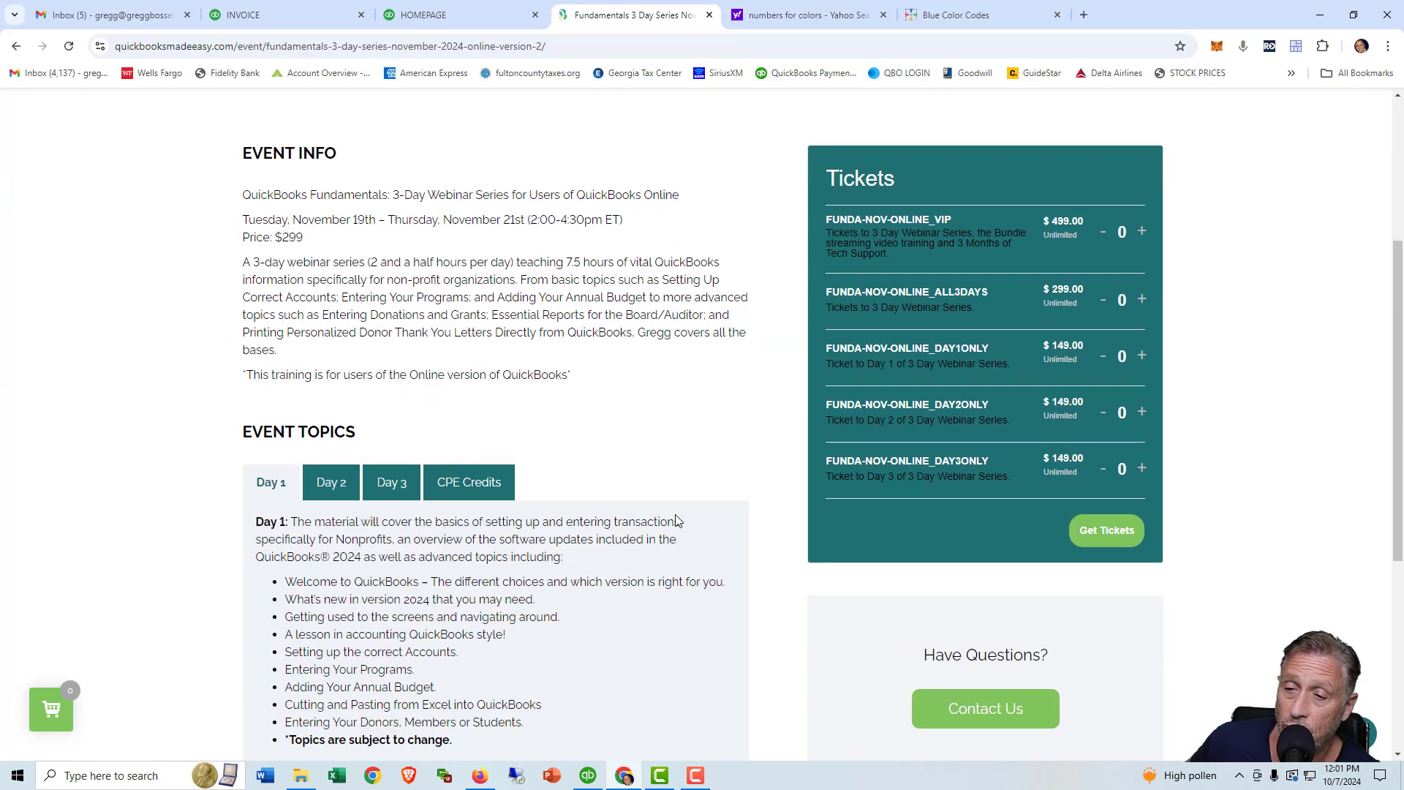
{"action": "scroll", "coordinate": [360, 424], "scroll_direction": "down", "scroll_amount": 2}
{"action": "left_click", "coordinate": [324, 337]}
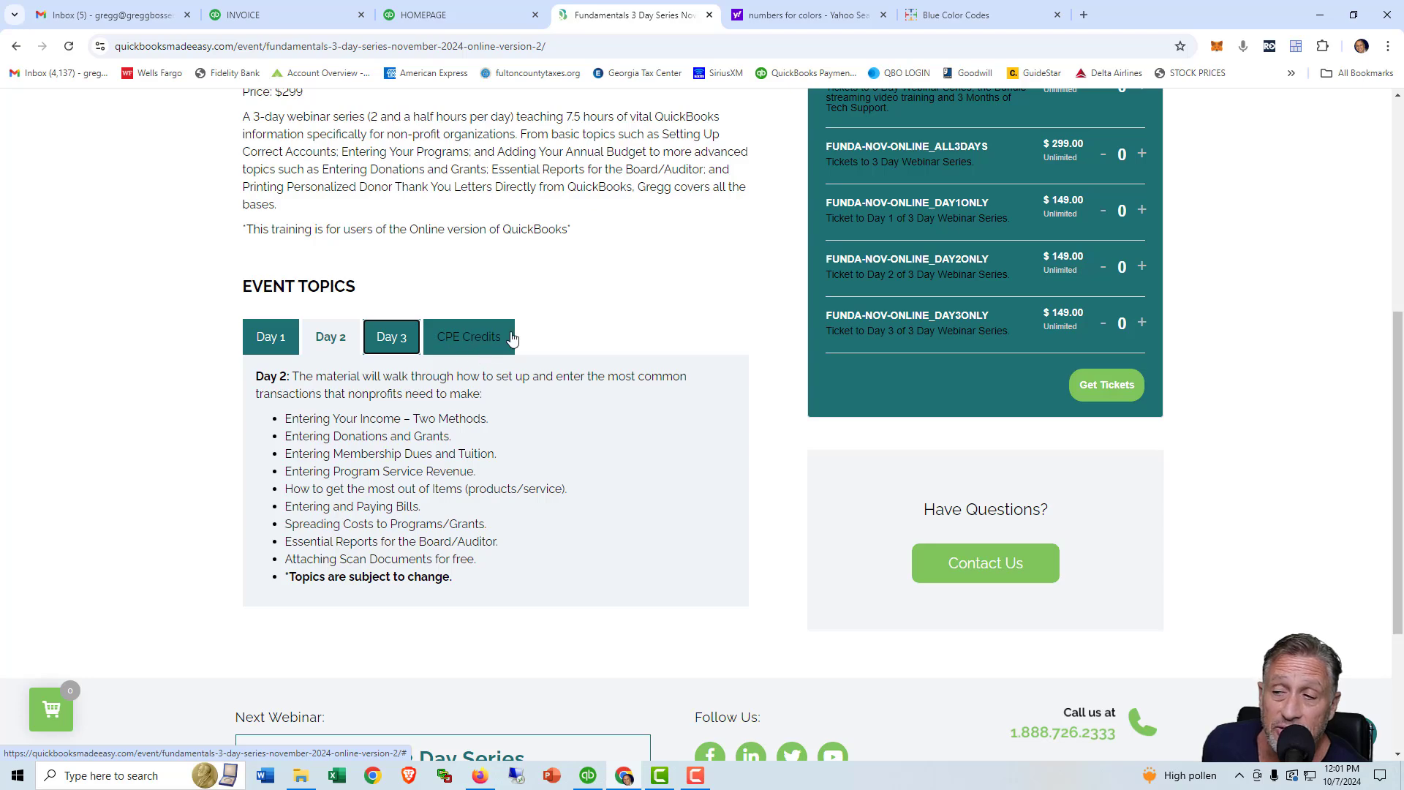
{"action": "scroll", "coordinate": [646, 297], "scroll_direction": "up", "scroll_amount": 2}
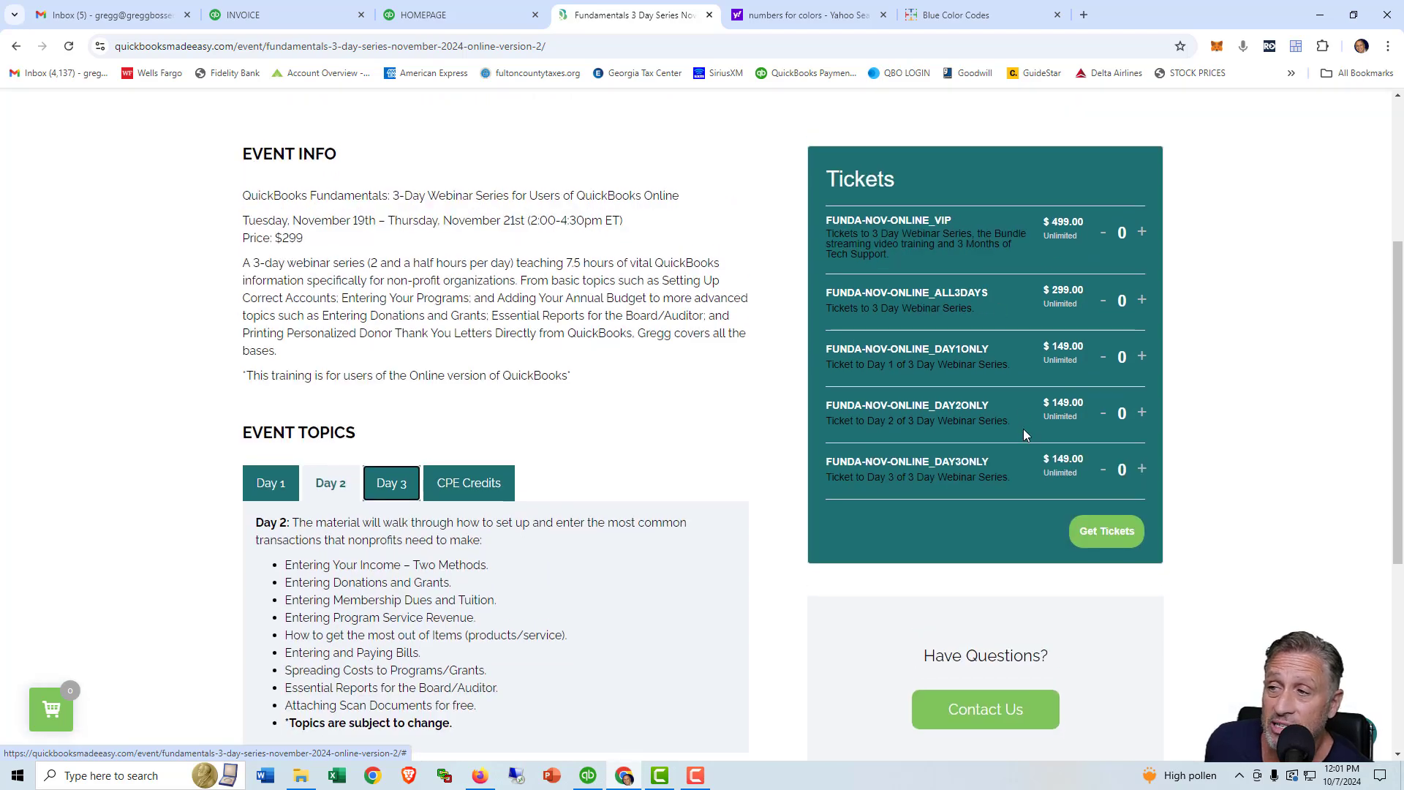